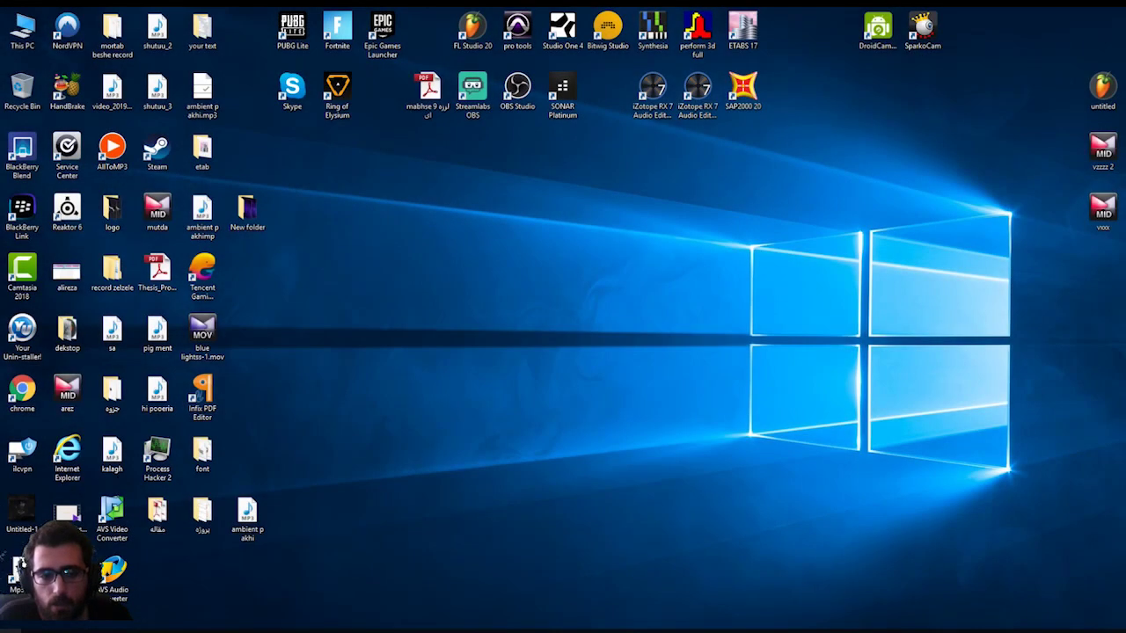
Launch Adobe Premiere Pro 2019 from the Windows Start menu app list.
key("super")
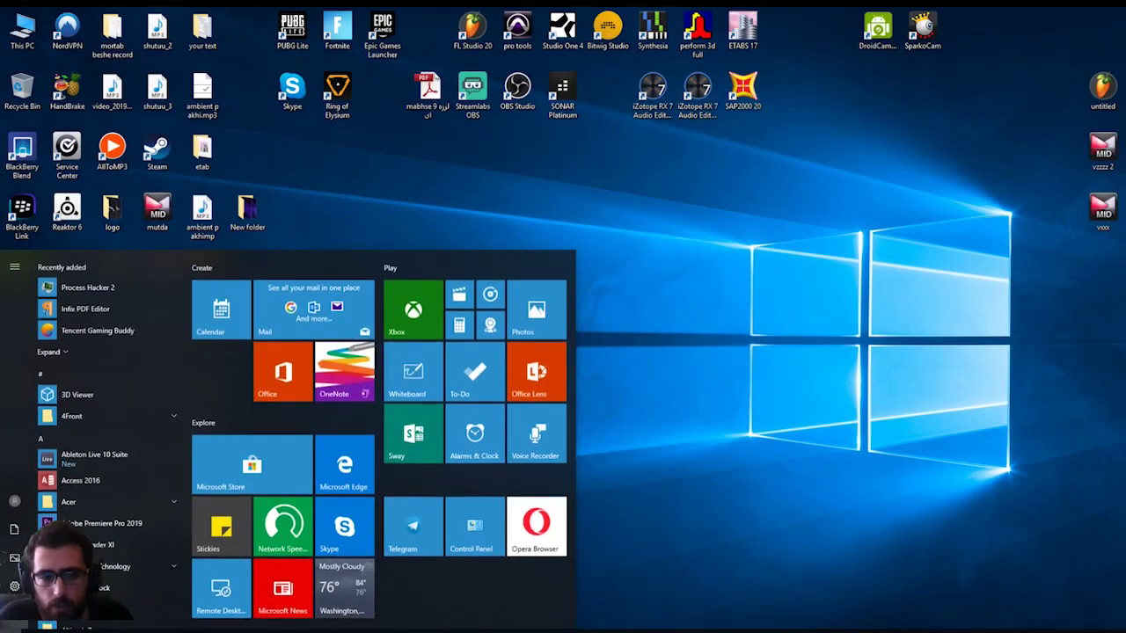
left_click(77, 521)
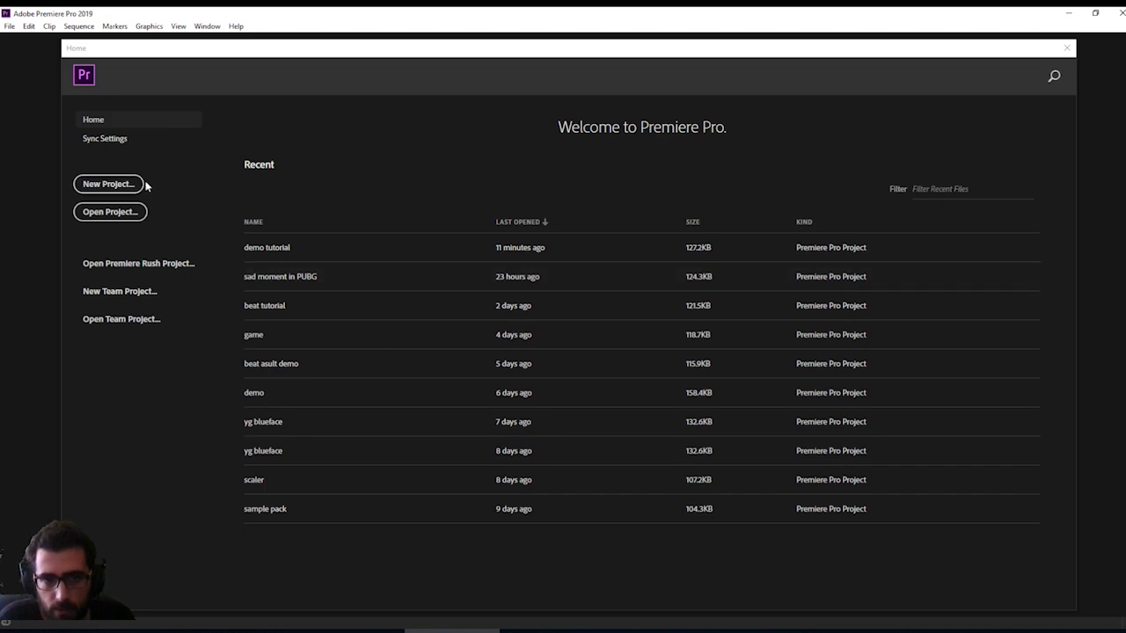
Create a new project named 'demo test' saved in F:\obs video\beat.
left_click(94, 188)
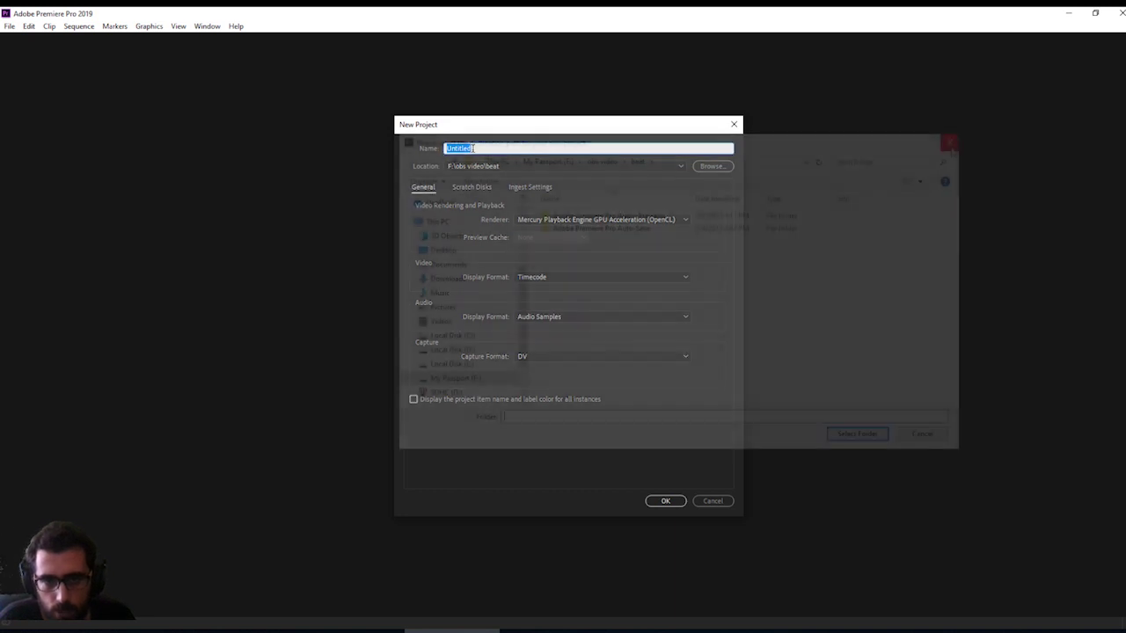
type("demo test")
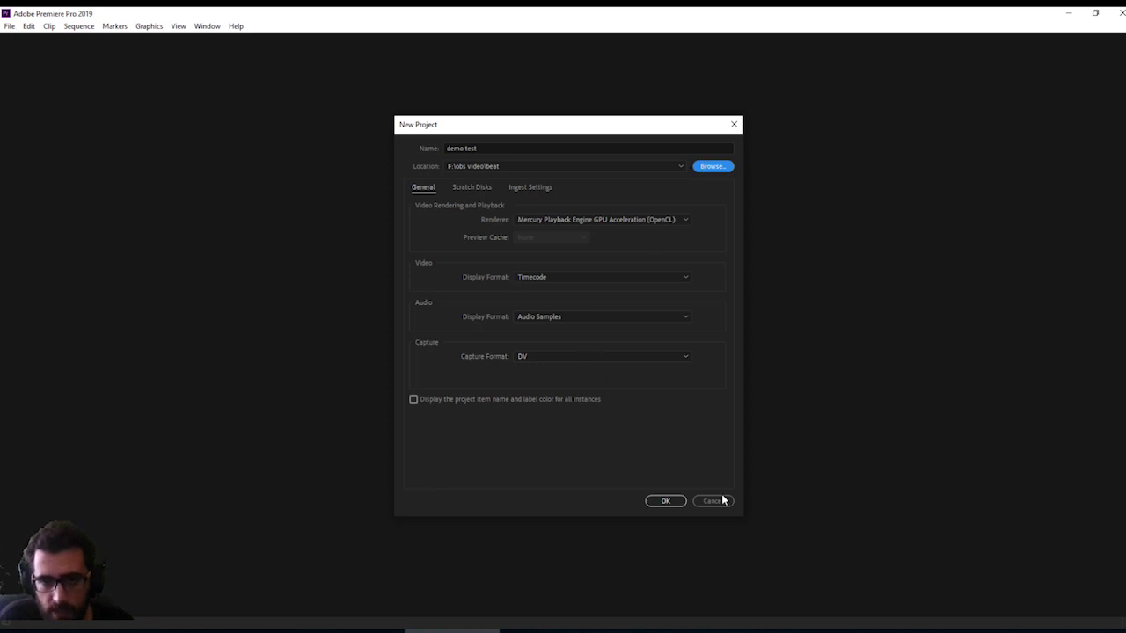
left_click(678, 498)
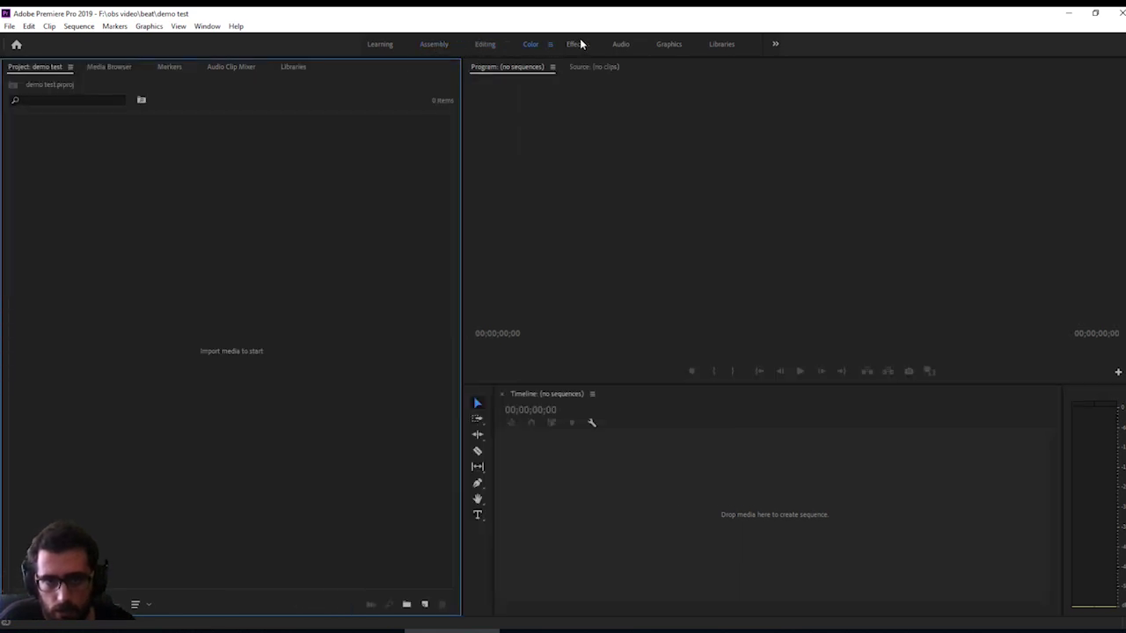
Switch to the Editing workspace and import ybn 1.mp3 from D:\music production\ybn nahmir.
left_click(486, 45)
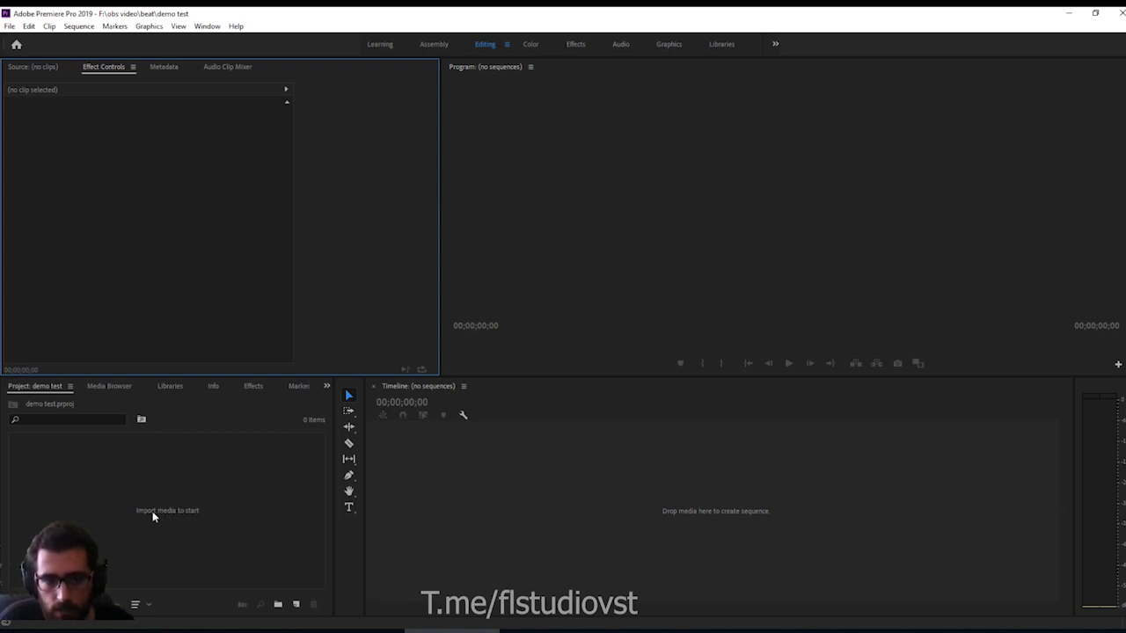
right_click(183, 520)
left_click(234, 389)
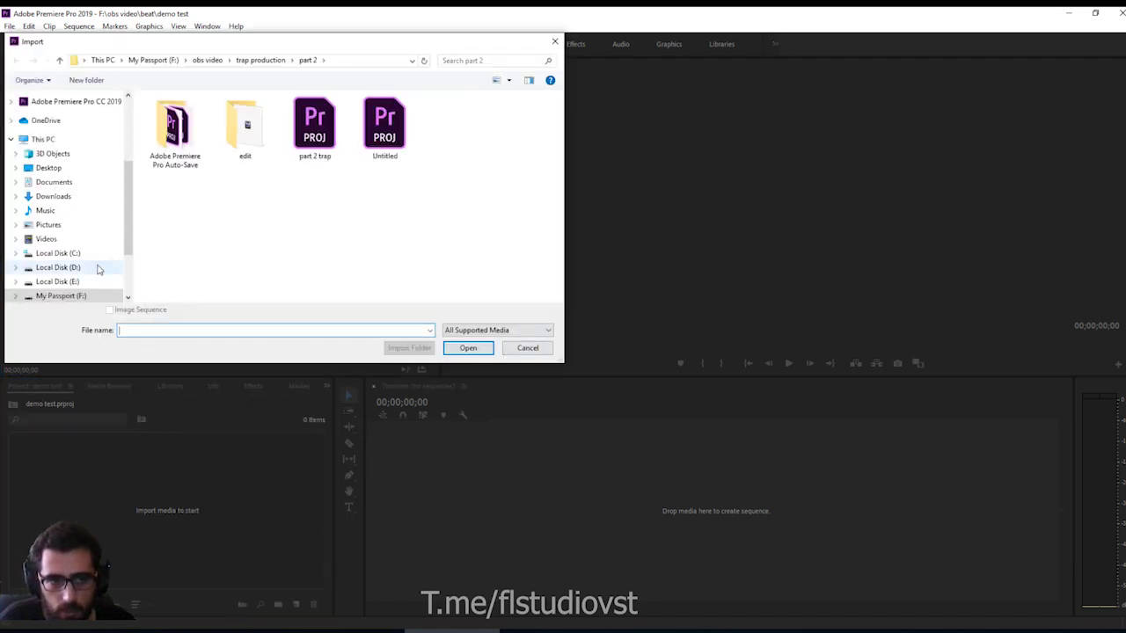
left_click(98, 268)
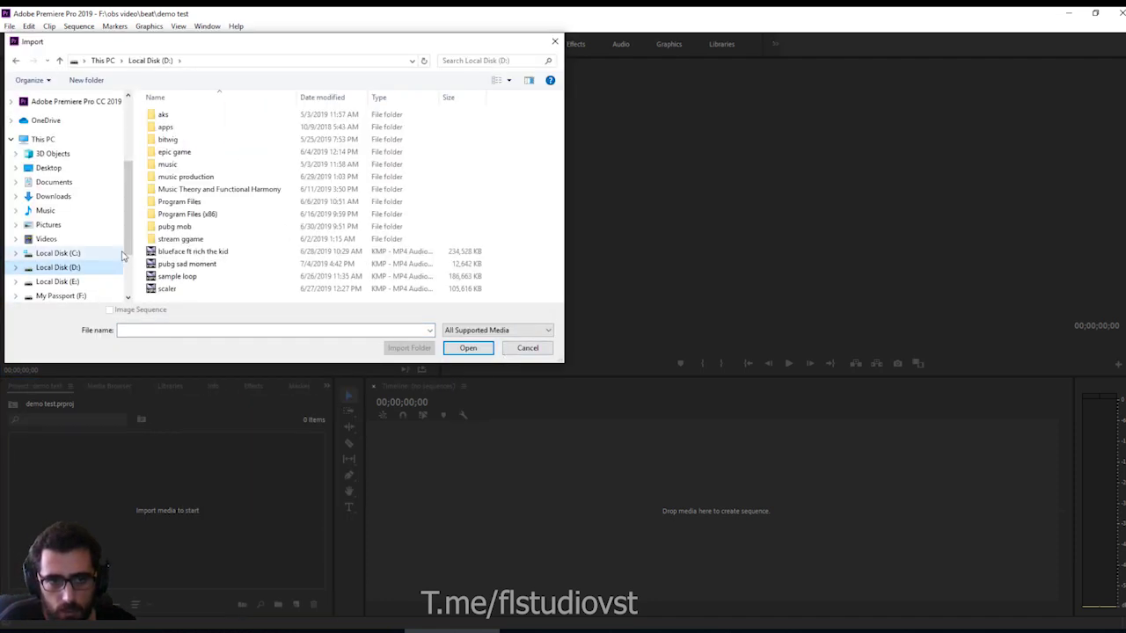
double_click(222, 177)
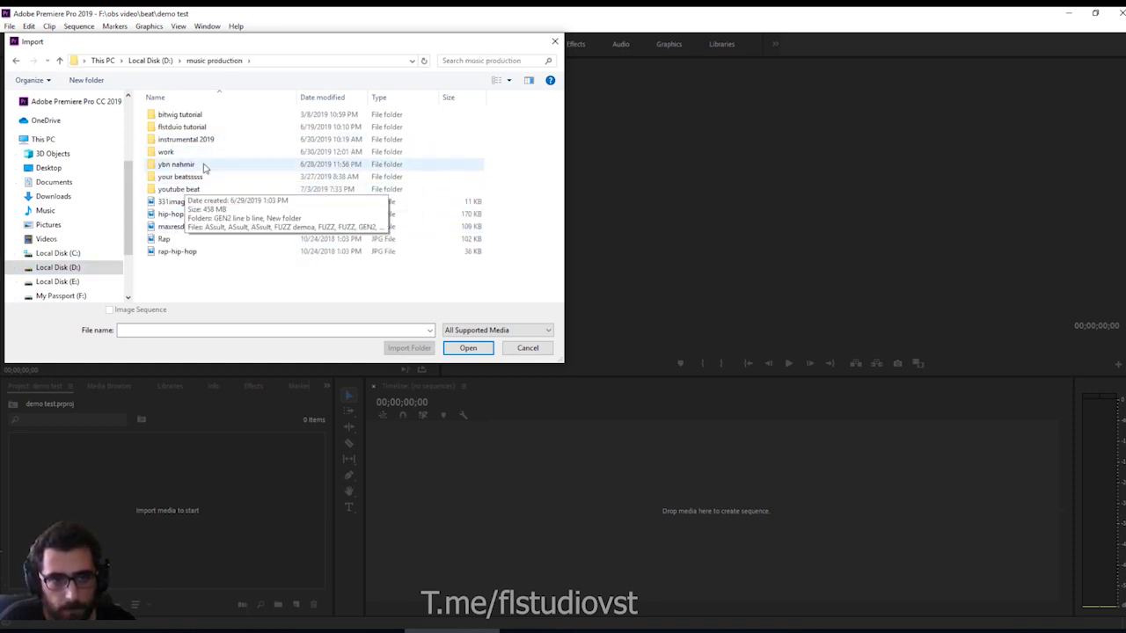
double_click(203, 167)
double_click(185, 115)
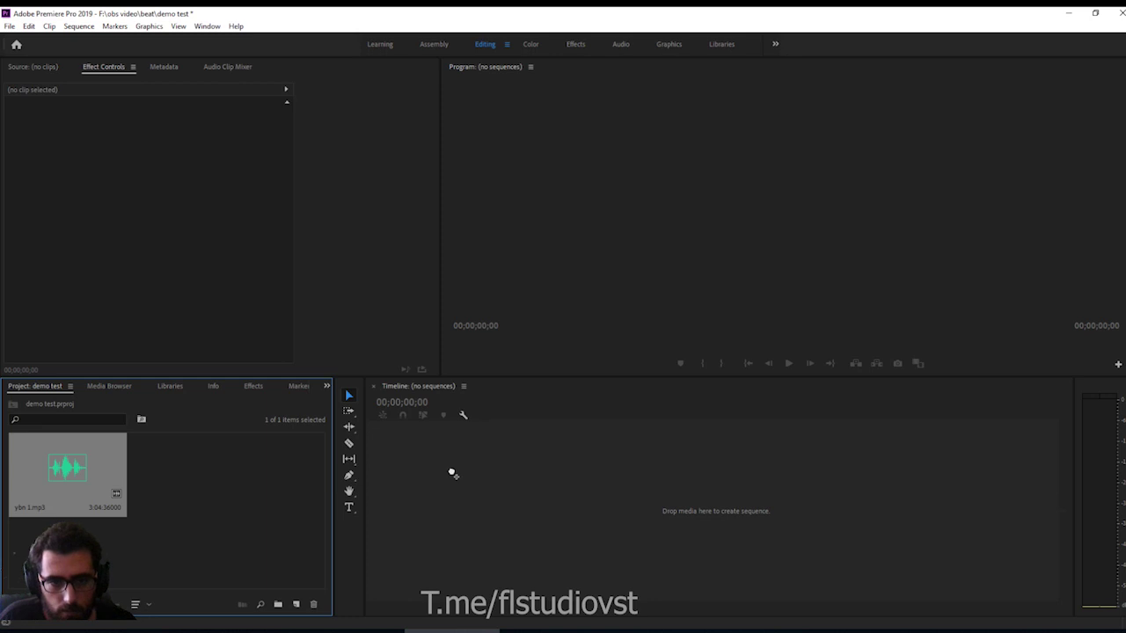
Create the ybn 1 sequence from ybn 1.mp3 on track A1 and play a short preview.
left_click_drag(720, 507, 721, 517)
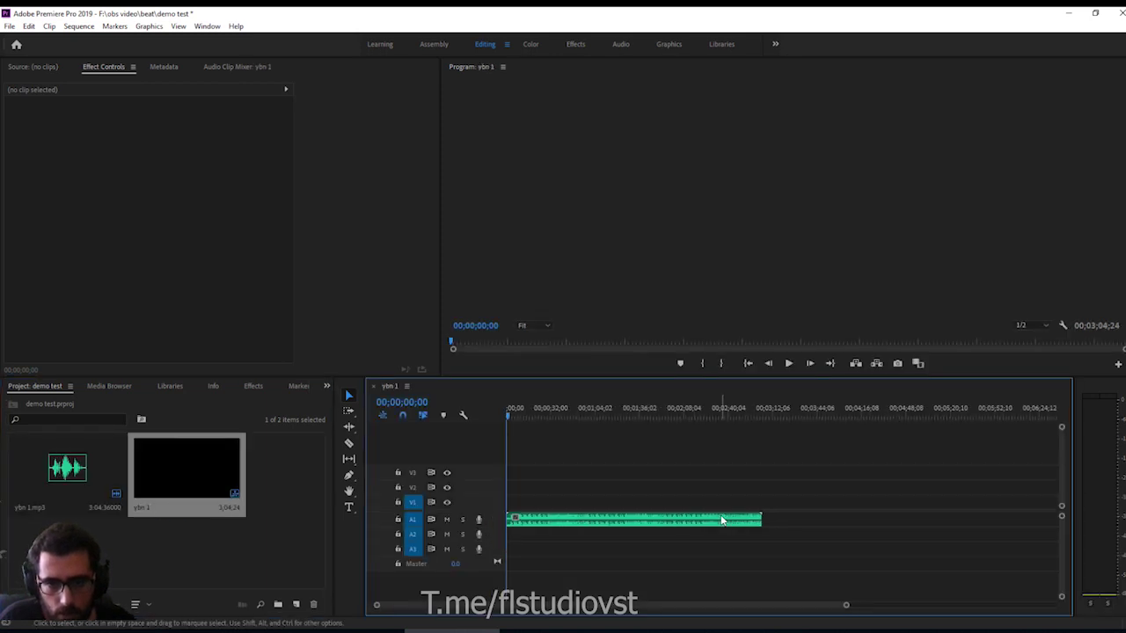
key("space")
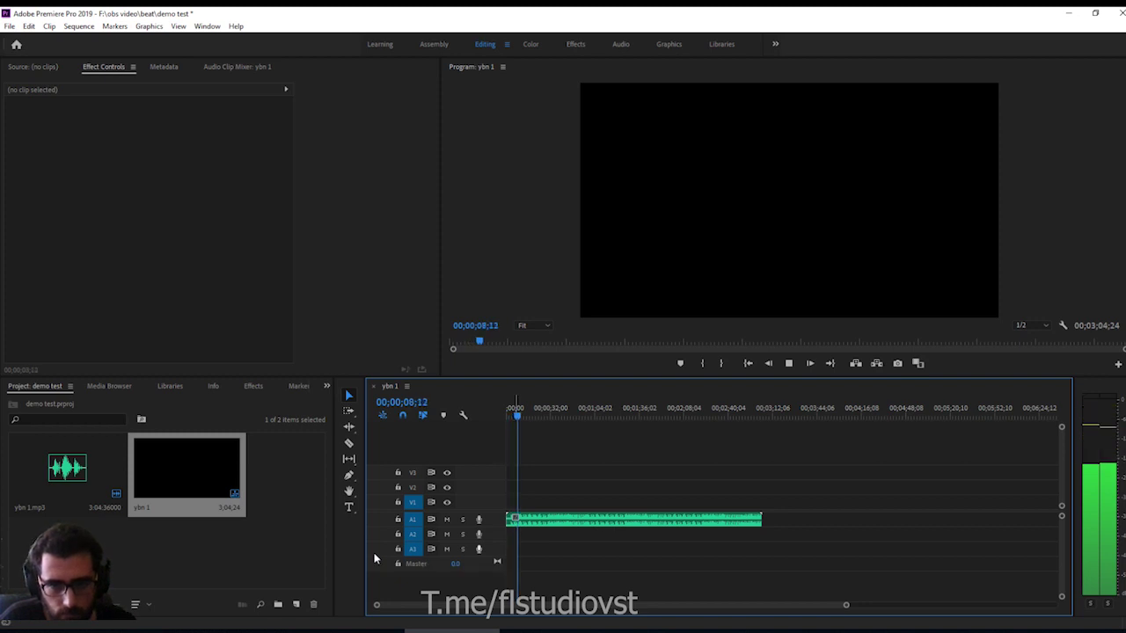
key("space")
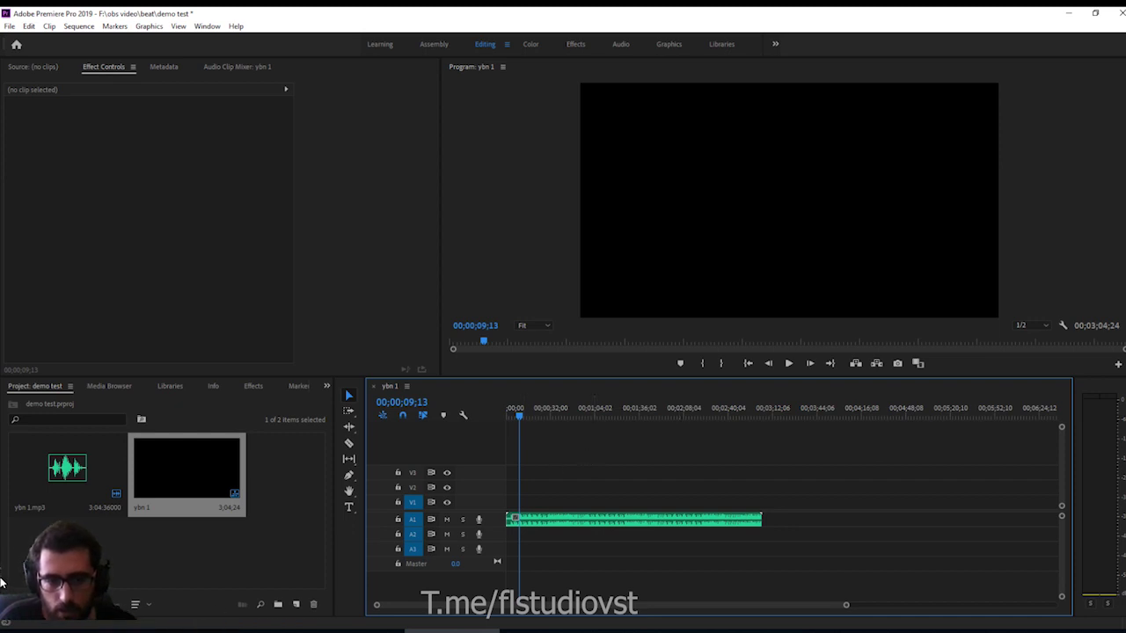
Import the cartoon rapper JPG image from Desktop\logo\ytube into the project.
right_click(251, 543)
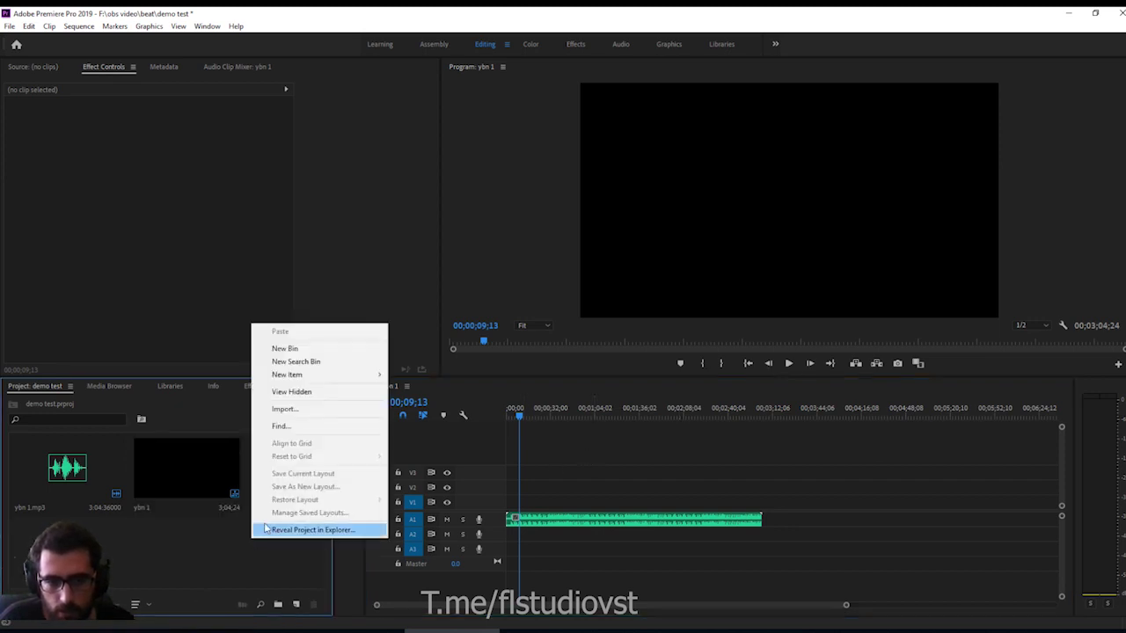
left_click(309, 408)
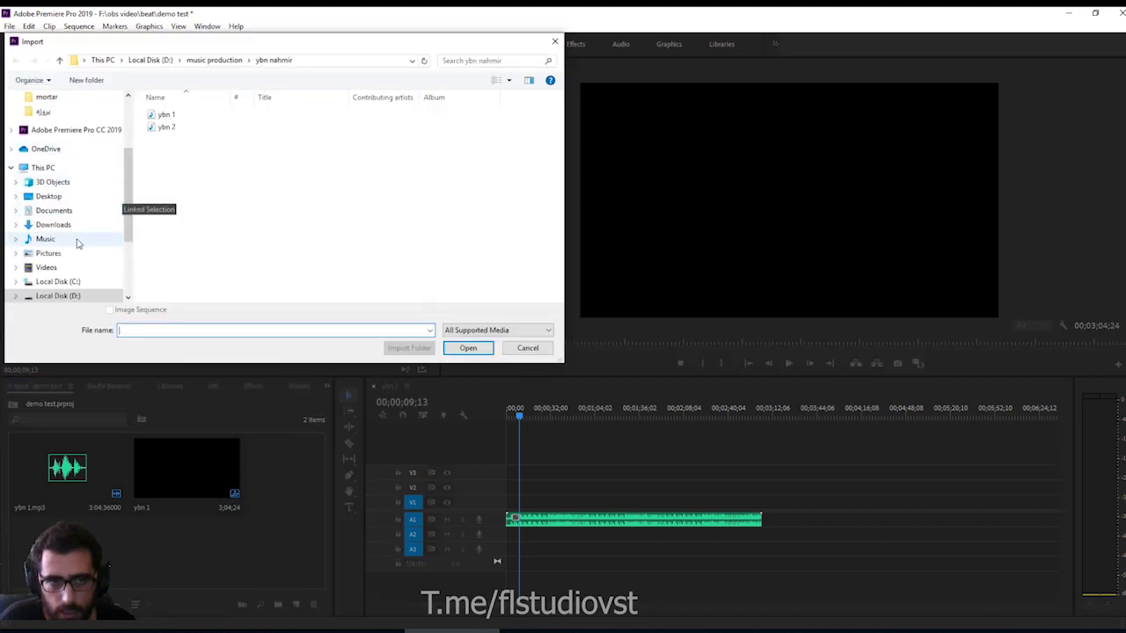
scroll(78, 241, "up", 1)
left_click(61, 129)
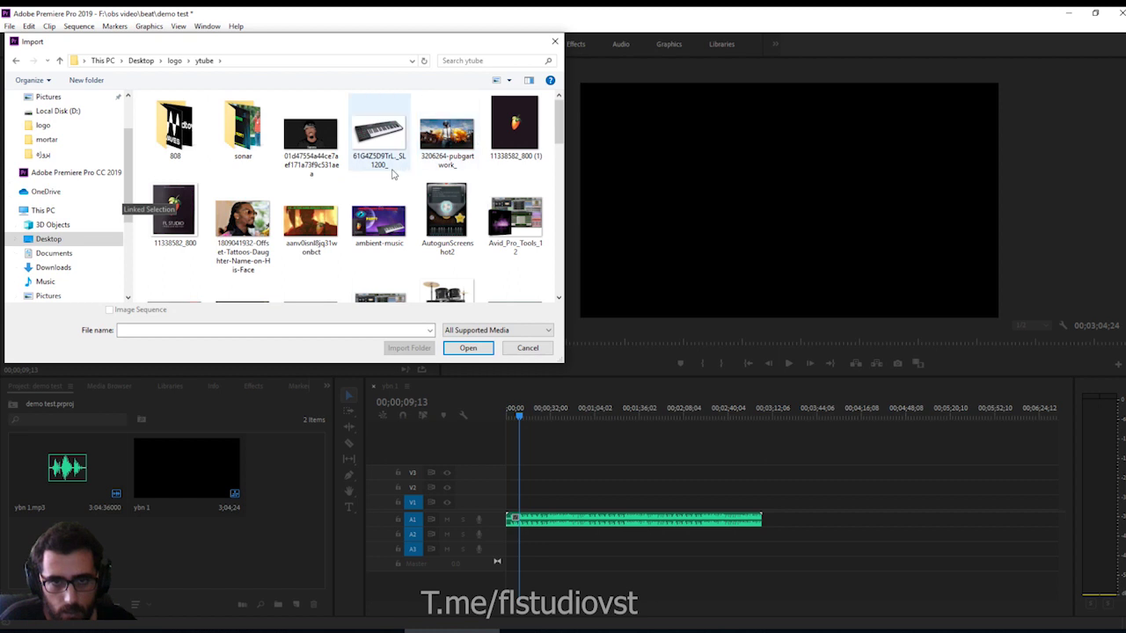
left_click(324, 142)
scroll(322, 216, "down", 3)
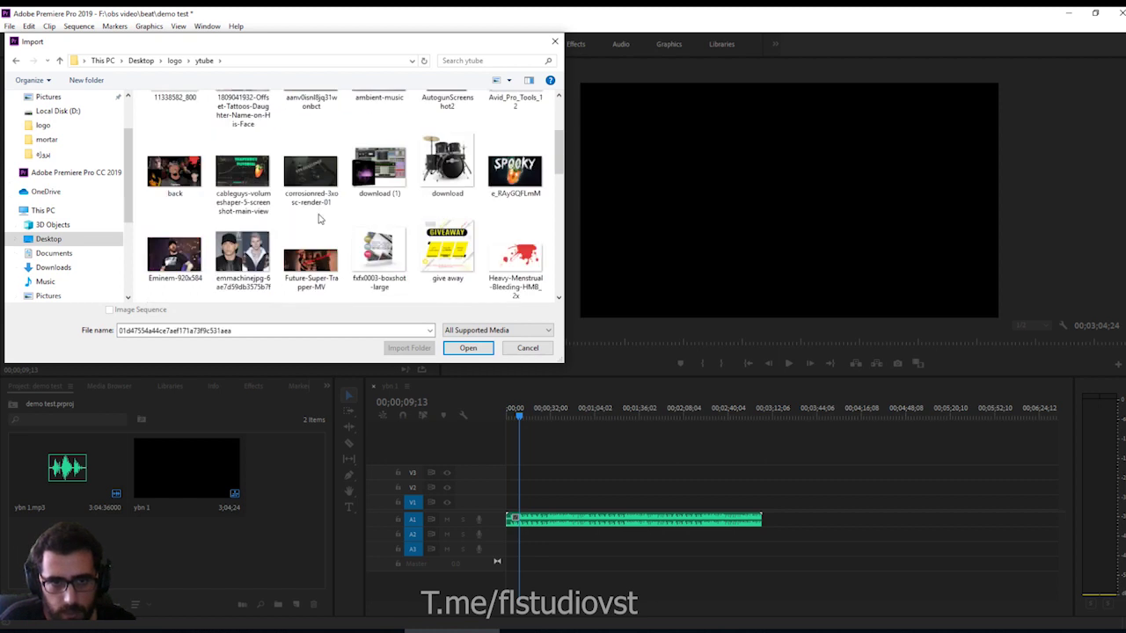
scroll(320, 220, "down", 1)
scroll(321, 220, "up", 1)
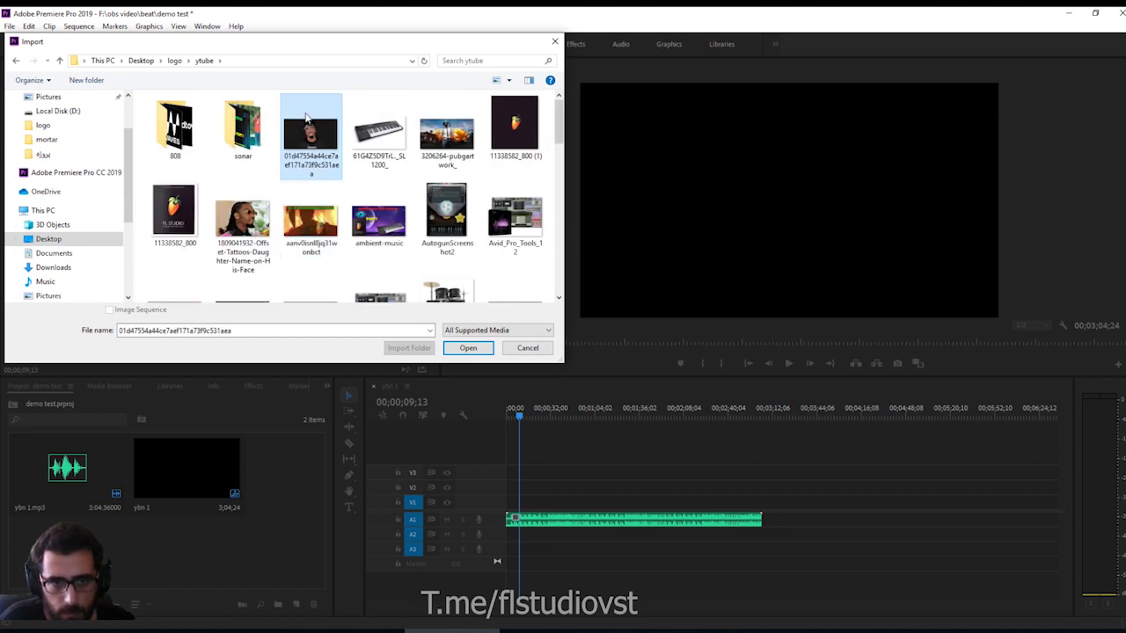
double_click(308, 119)
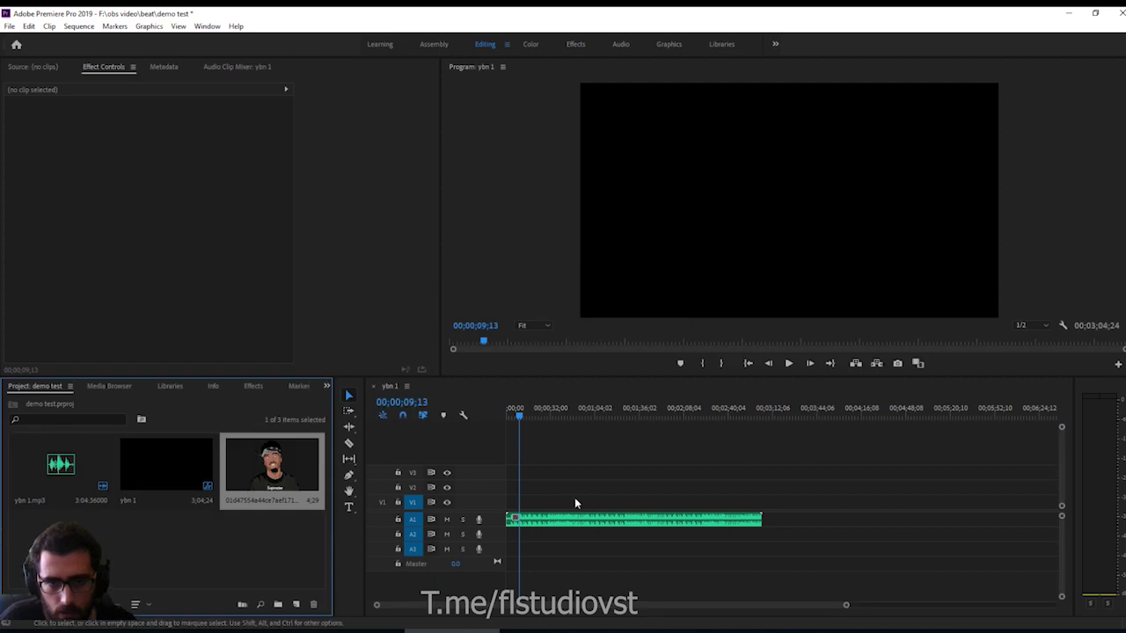
Place the rapper image on track V1 and trim its end to match the beat.
left_click_drag(316, 454, 568, 503)
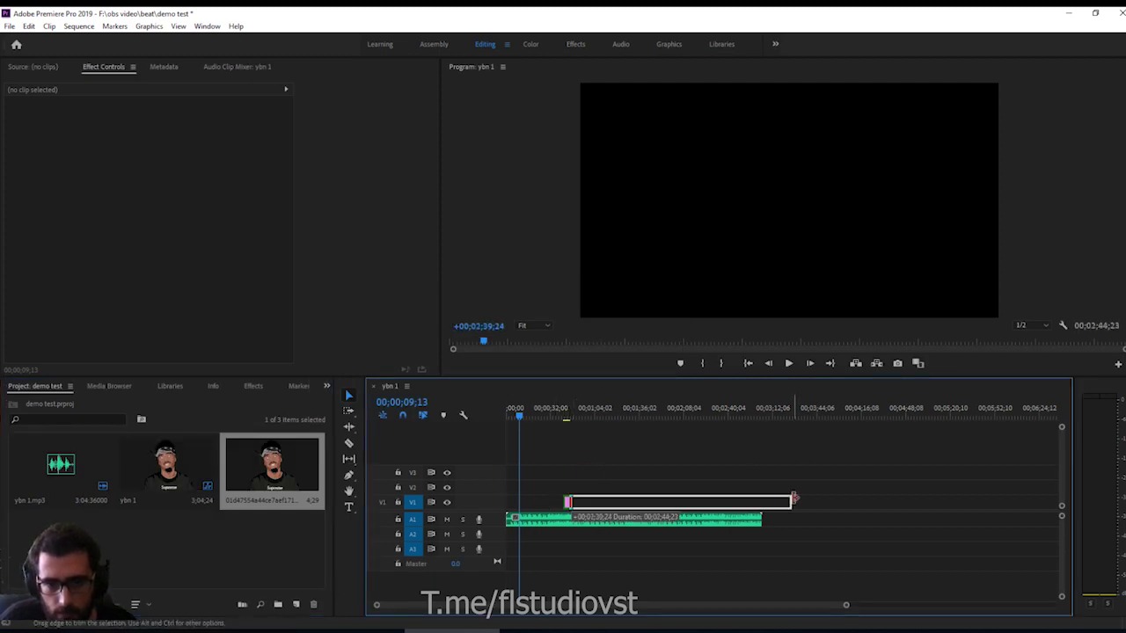
left_click_drag(568, 503, 507, 500)
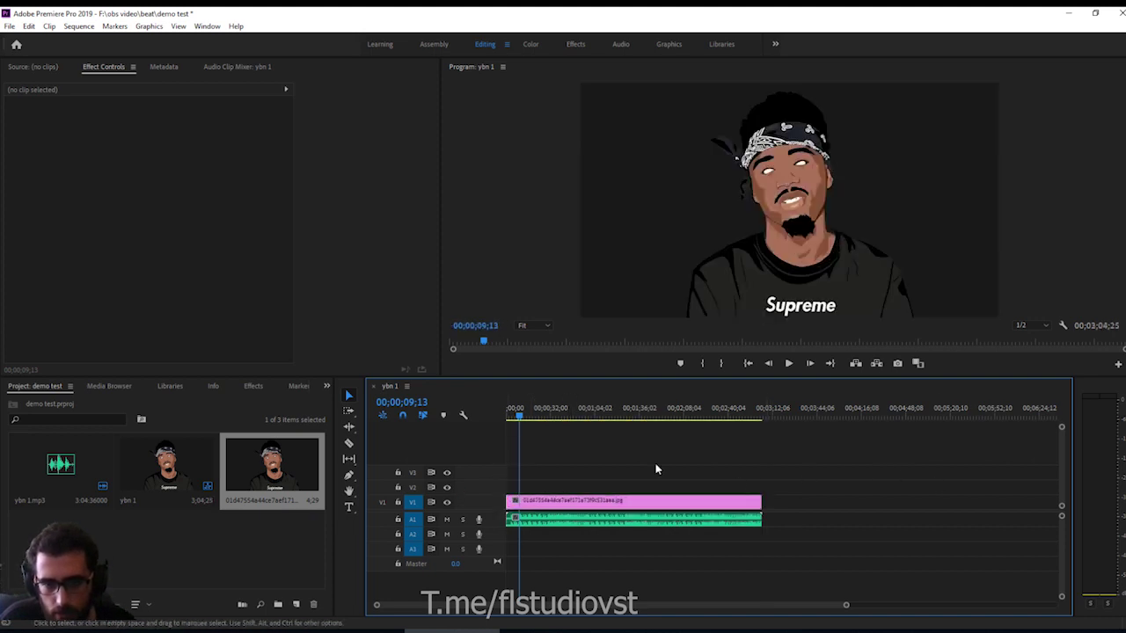
key("Home")
key("space")
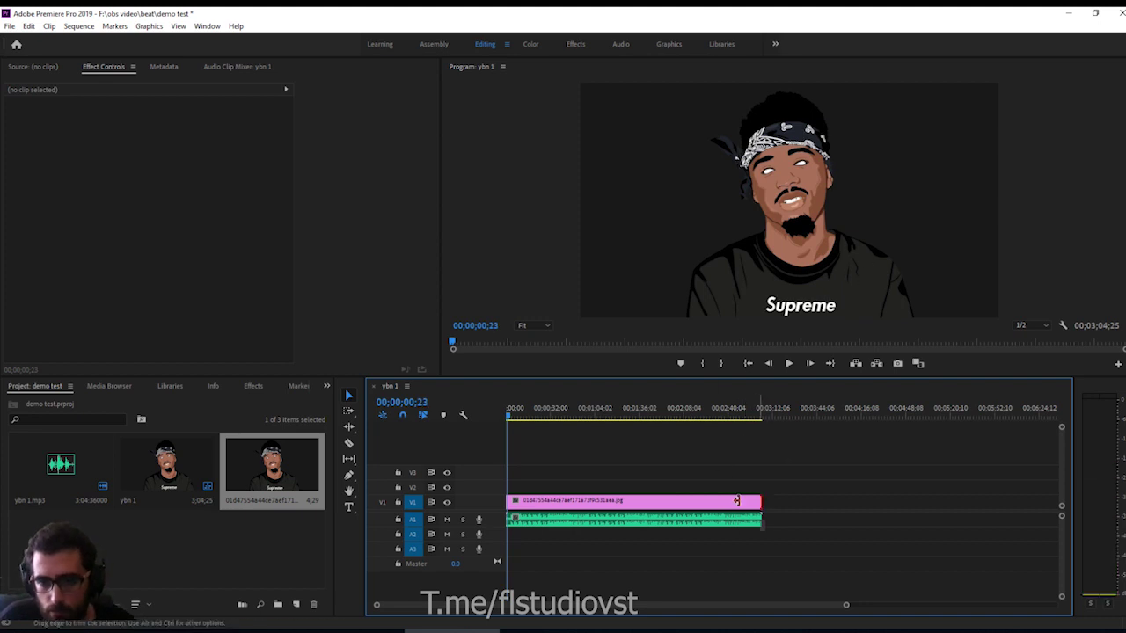
mouse_move(737, 500)
left_mouse_down()
mouse_move(531, 501)
mouse_move(570, 515)
mouse_move(565, 486)
mouse_move(521, 502)
mouse_move(758, 519)
left_mouse_up()
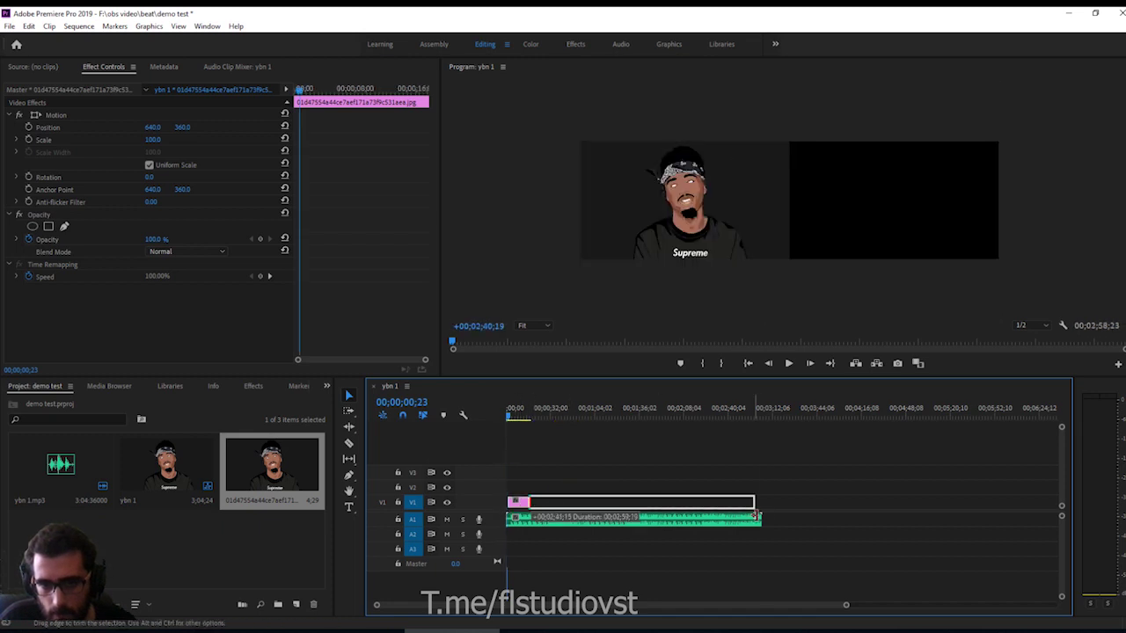
left_click(578, 457)
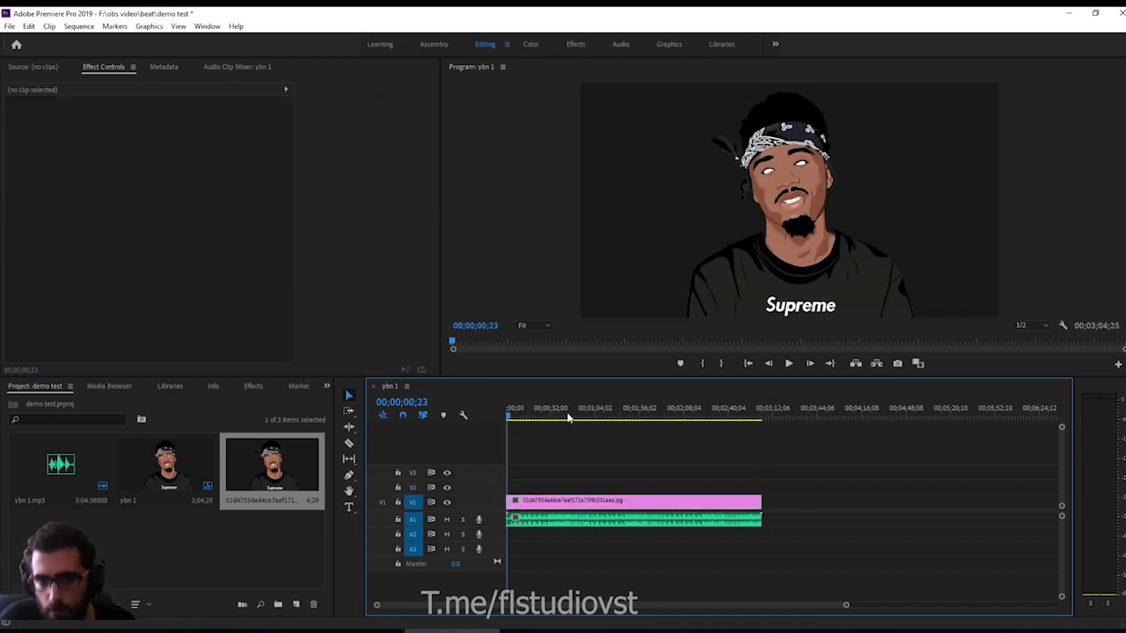
Add a text layer reading 'prod by pooria' over the image.
key("space")
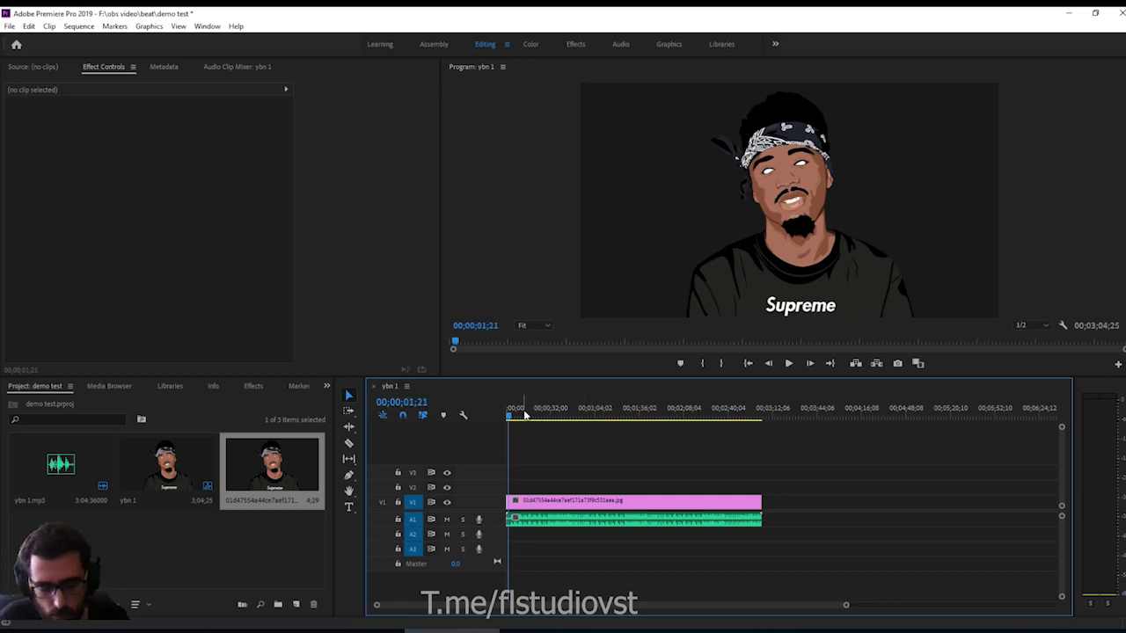
key("ctrl+t")
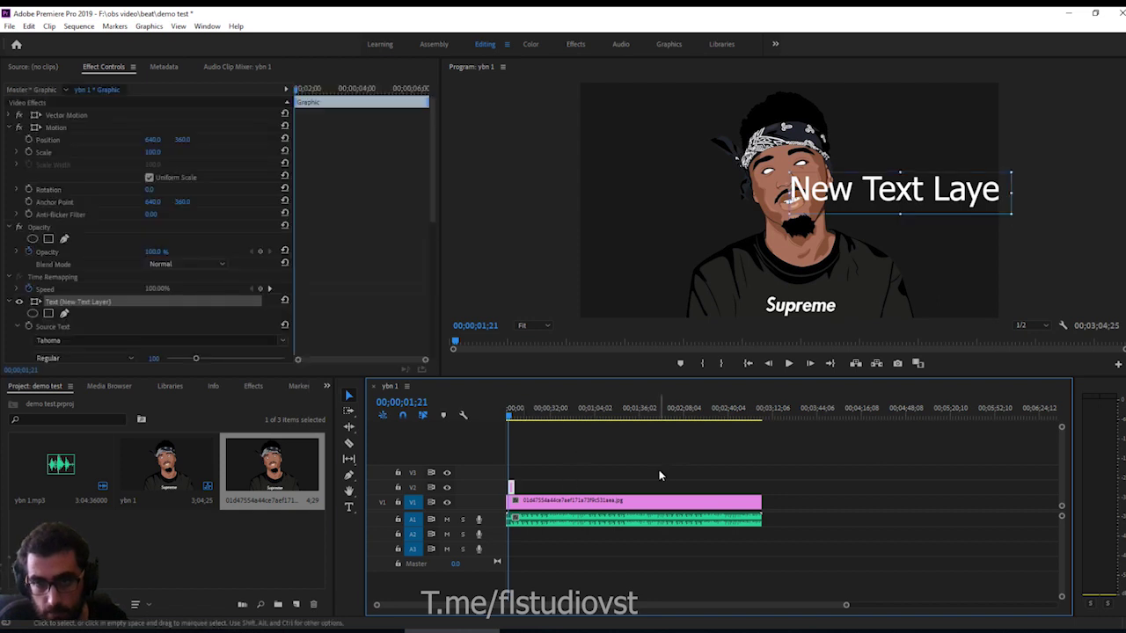
double_click(930, 187)
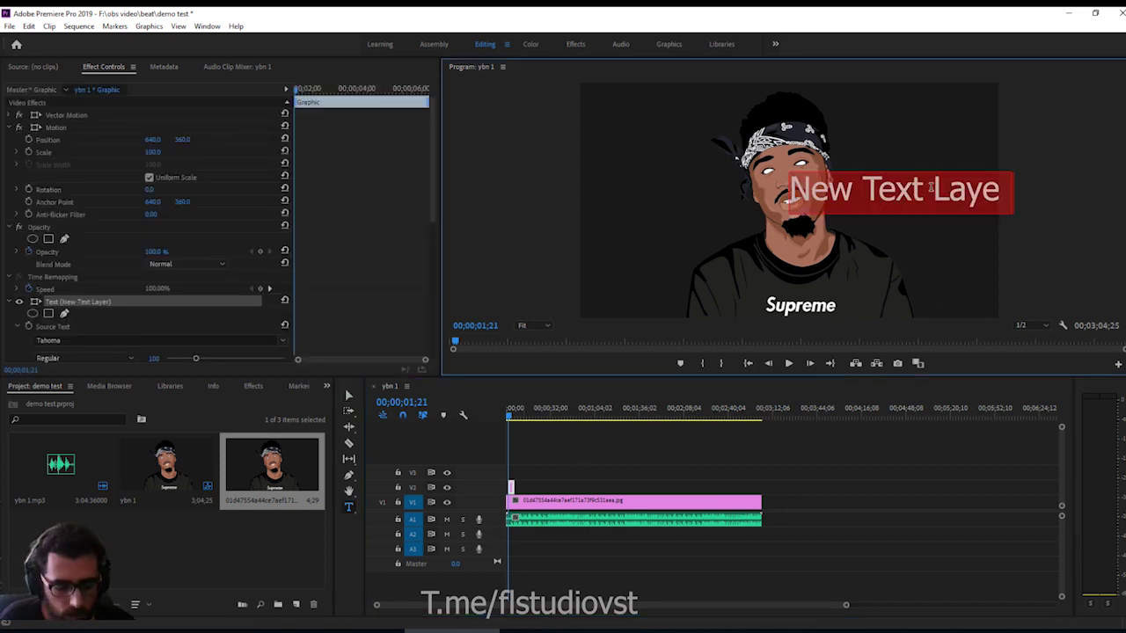
type("p")
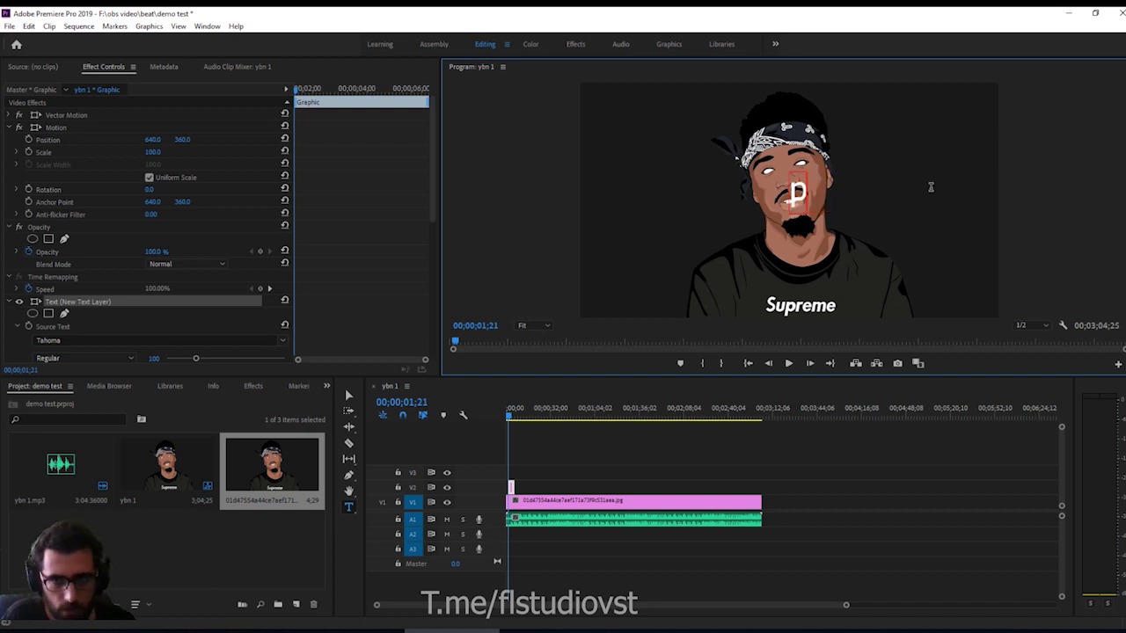
type("rod ")
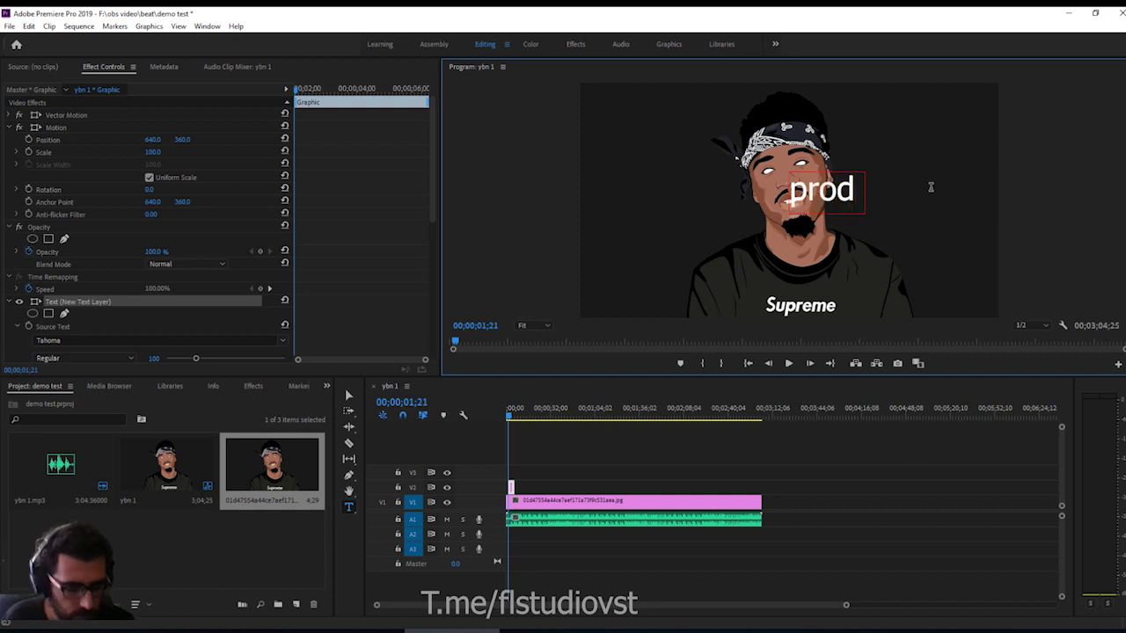
type("by pooria")
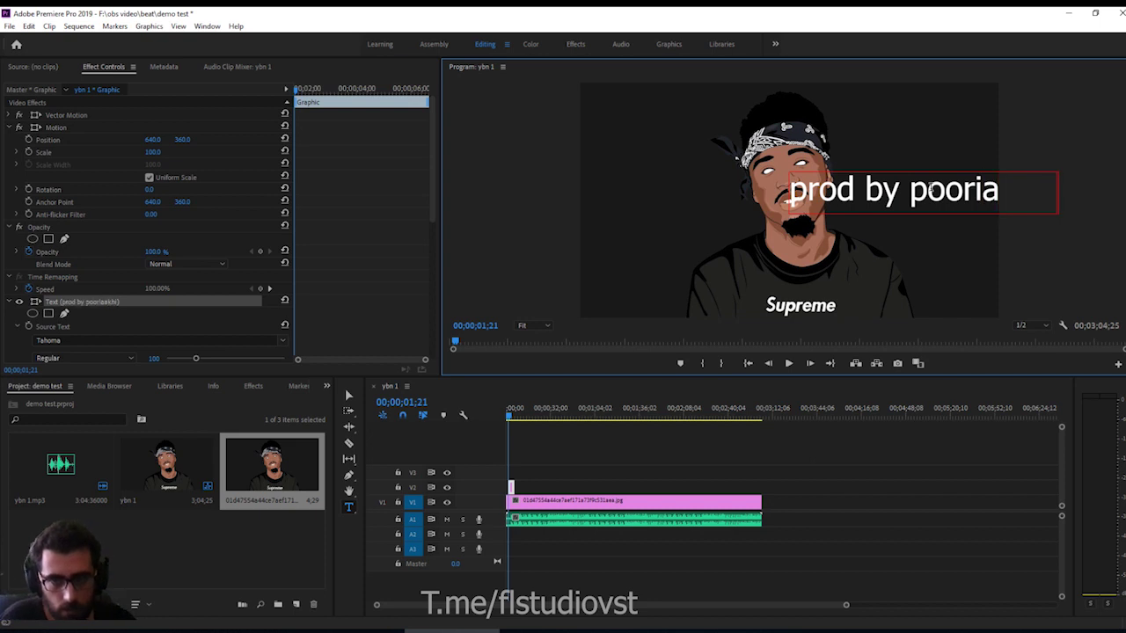
Shrink the title to font size 61, move it left to Position X 21, scale 48.
key("ctrl+a")
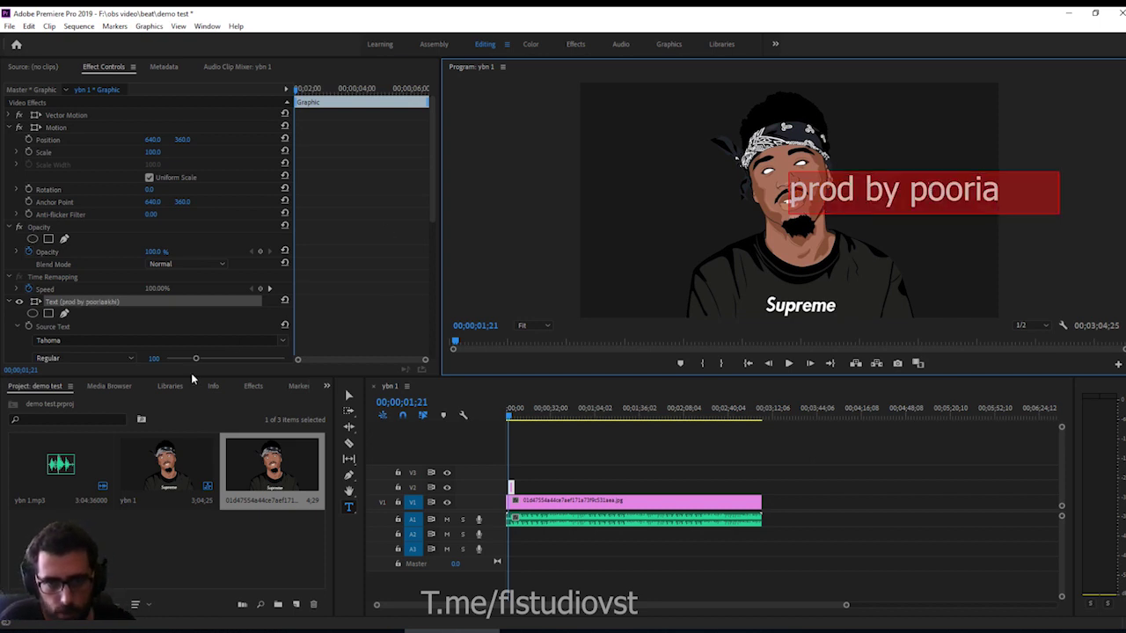
left_click_drag(195, 362, 184, 362)
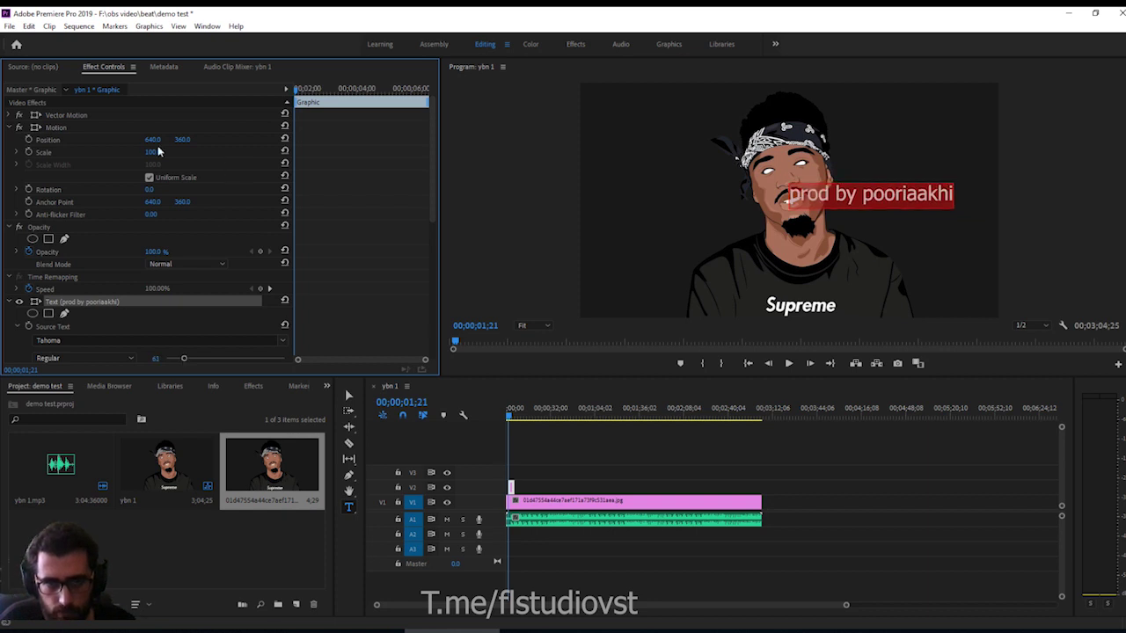
left_click_drag(153, 139, 52, 139)
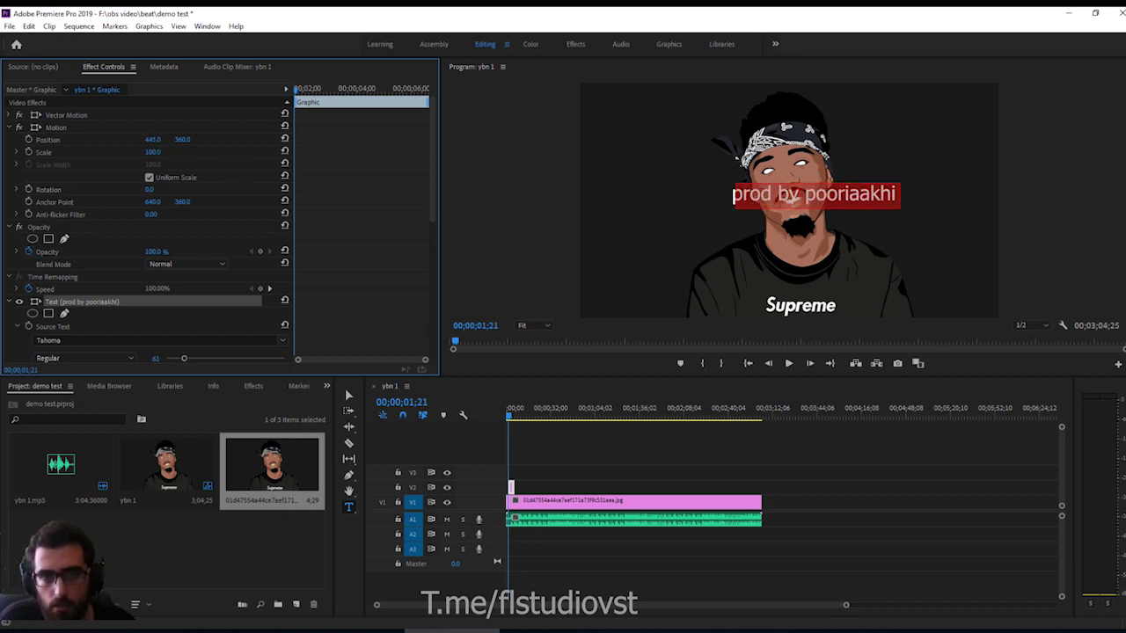
left_click_drag(814, 194, 707, 193)
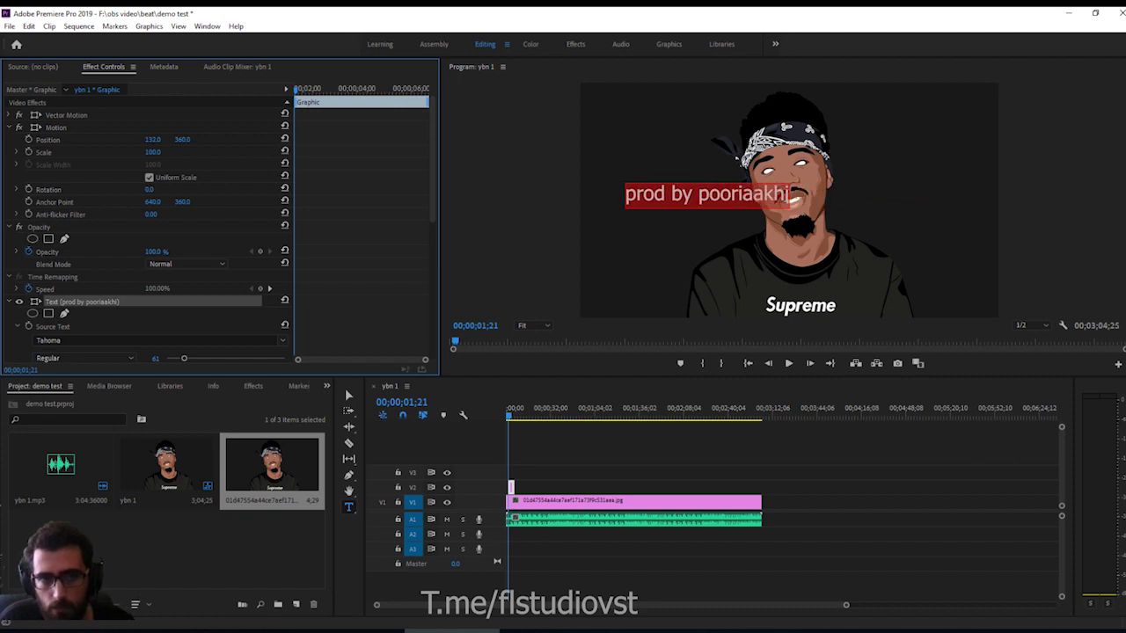
left_click_drag(707, 193, 669, 194)
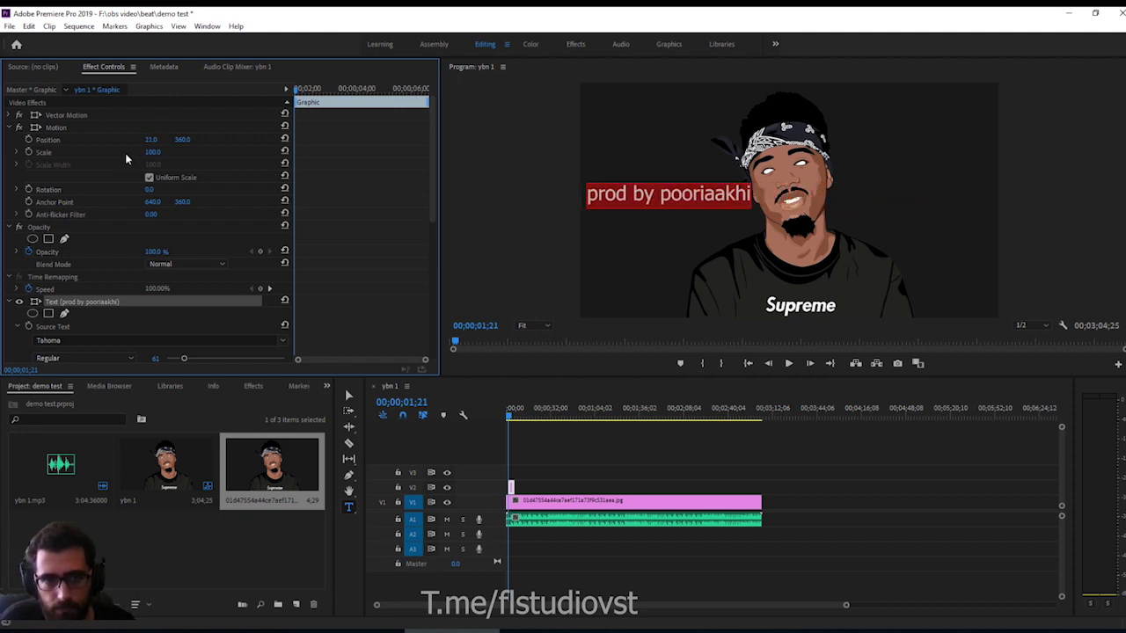
left_click_drag(153, 153, 108, 152)
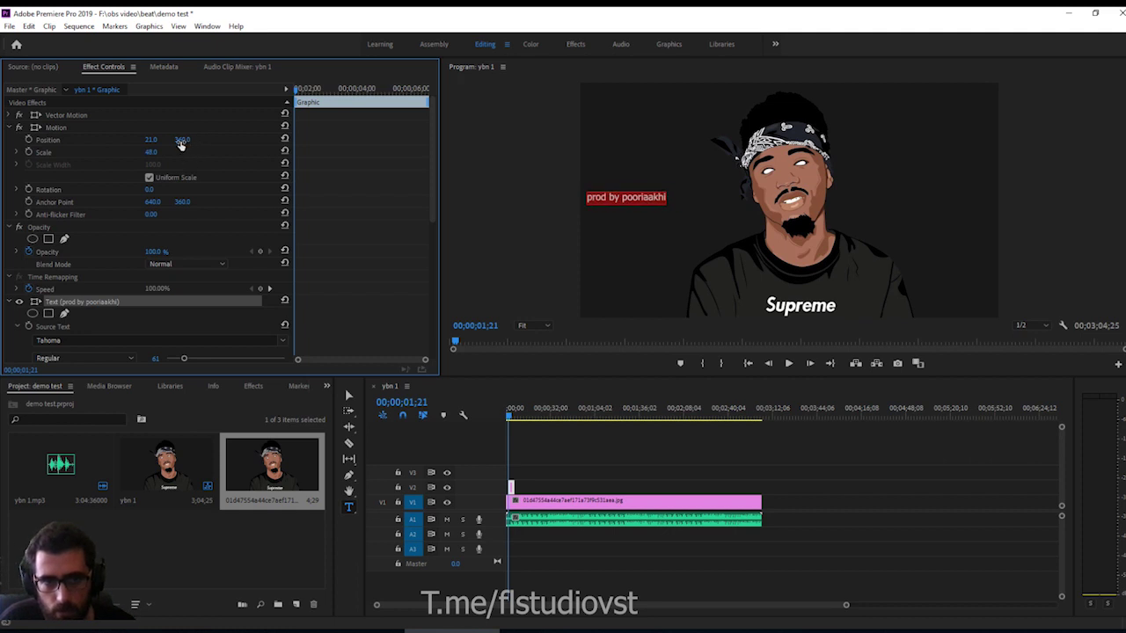
scroll(433, 204, "down", 1)
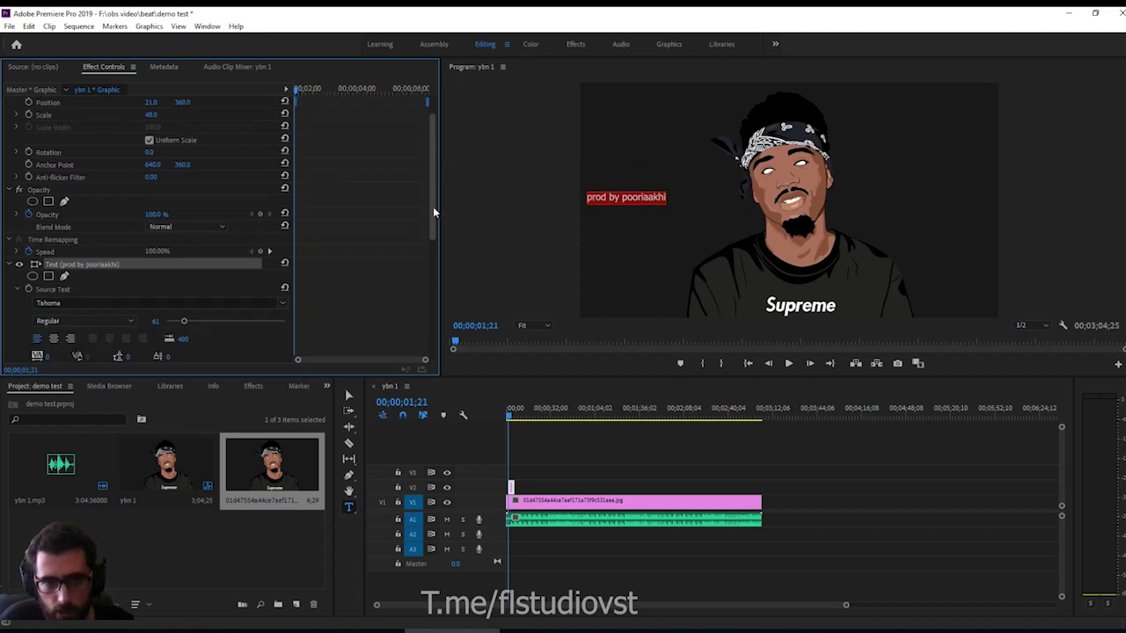
scroll(434, 204, "down", 3)
left_click(140, 250)
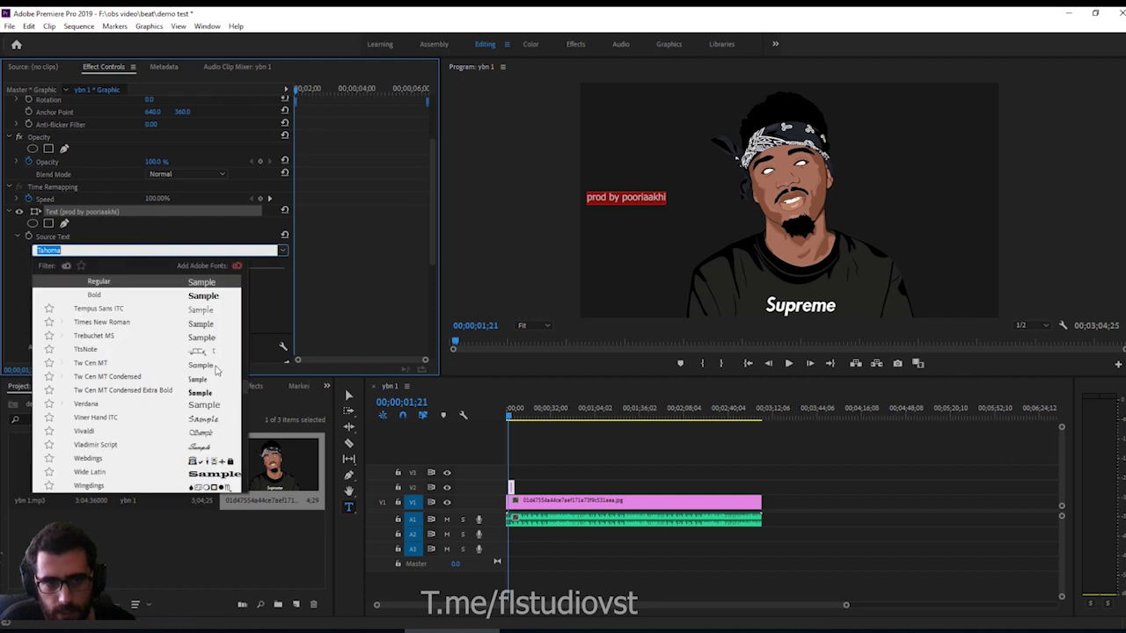
Set the title font to Times New Roman with a pink F1157C fill.
left_click(202, 324)
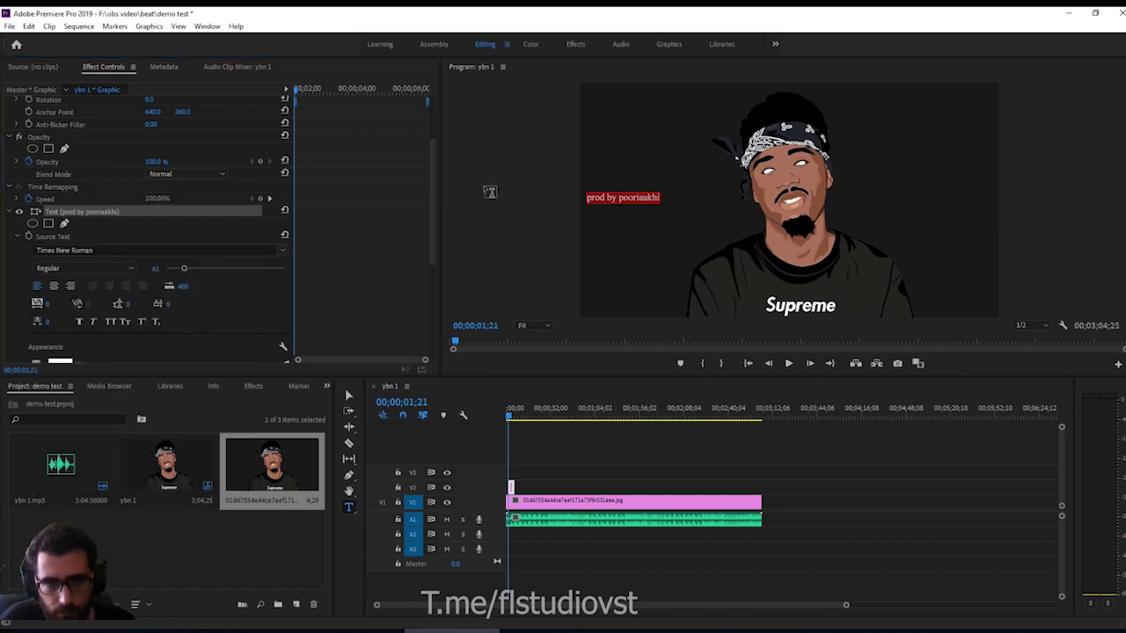
scroll(433, 191, "down", 3)
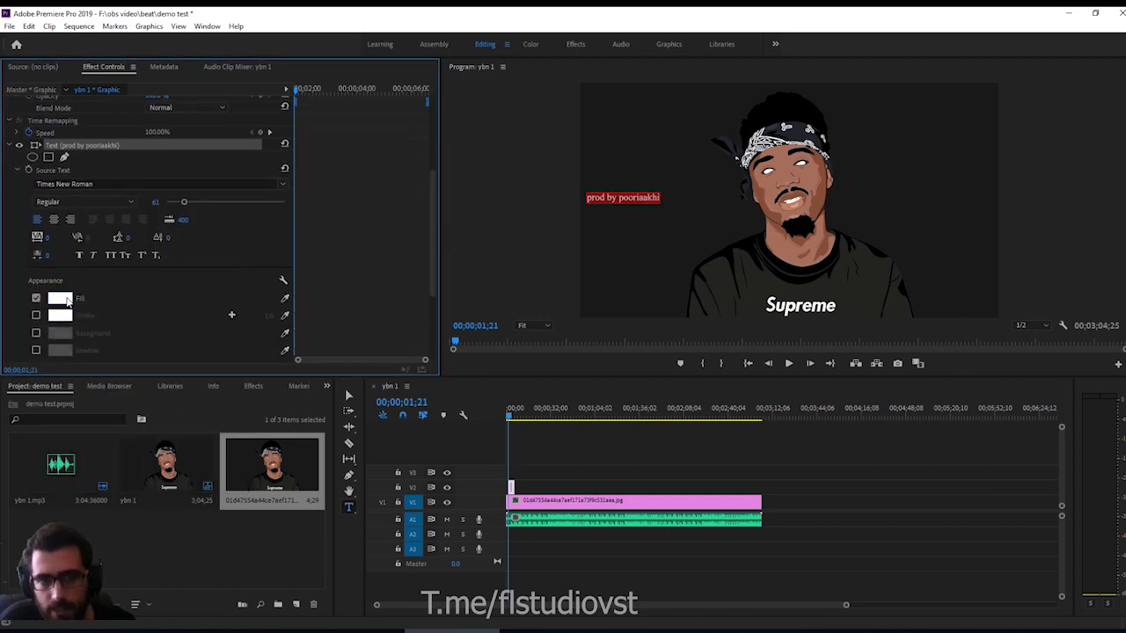
left_click(61, 299)
left_click_drag(603, 296, 606, 388)
left_click(574, 409)
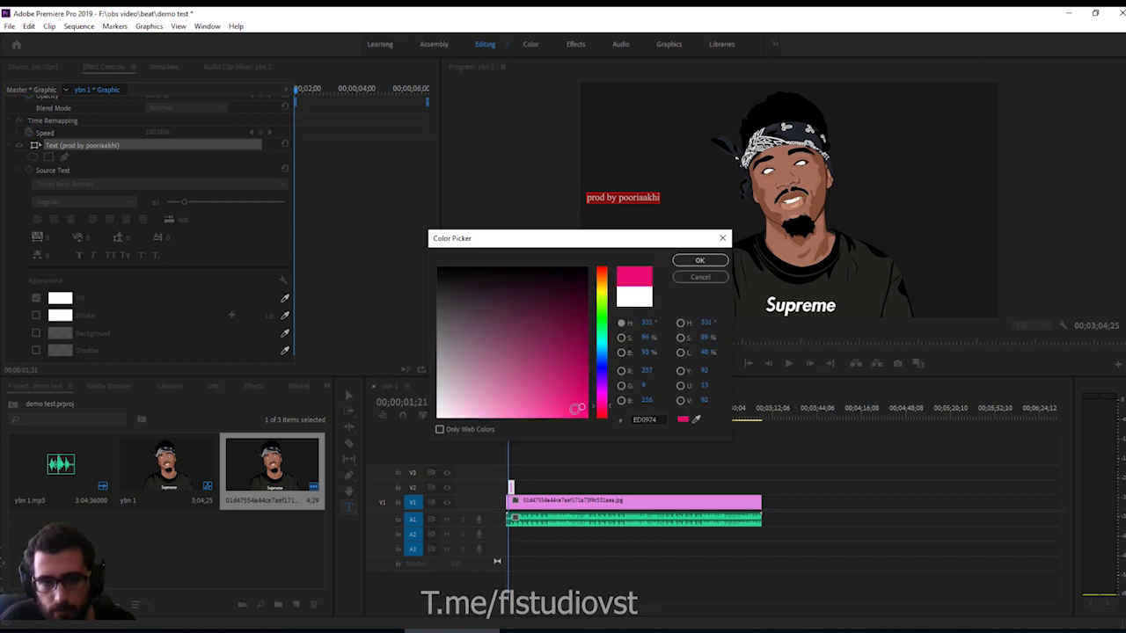
left_click(700, 260)
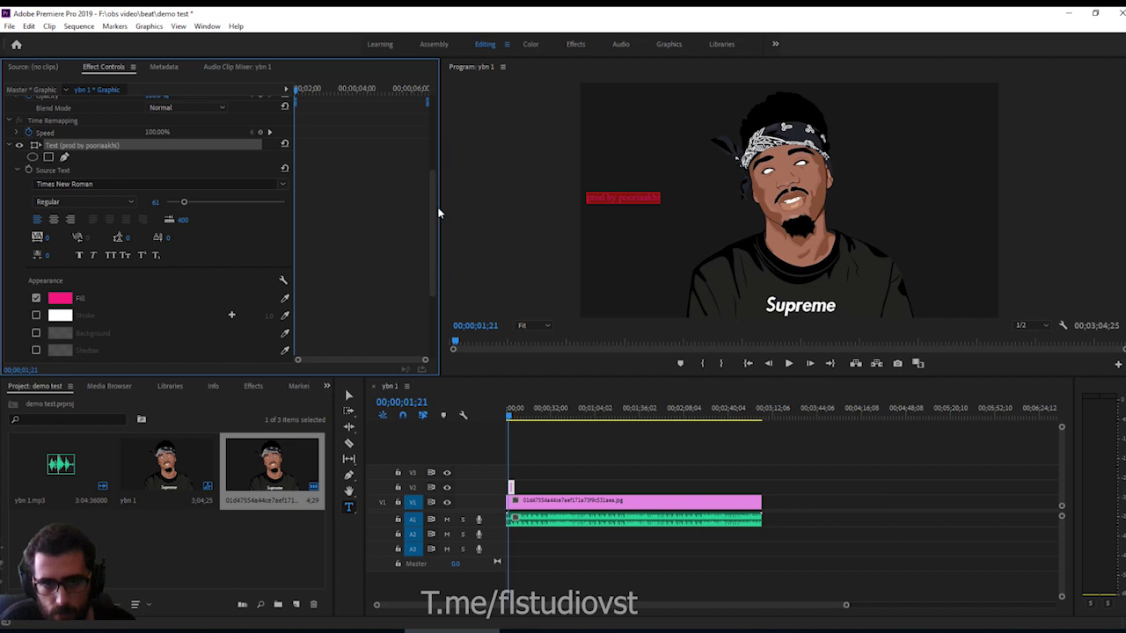
Enable a yellow stroke on the title with a width of 2.0.
scroll(438, 224, "down", 3)
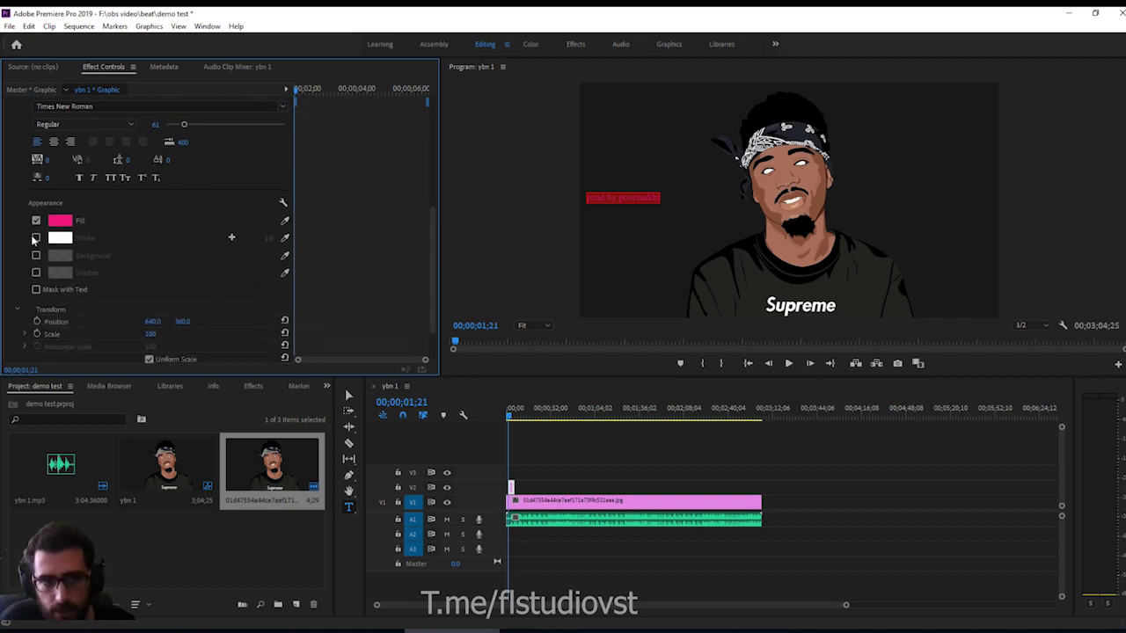
left_click(36, 238)
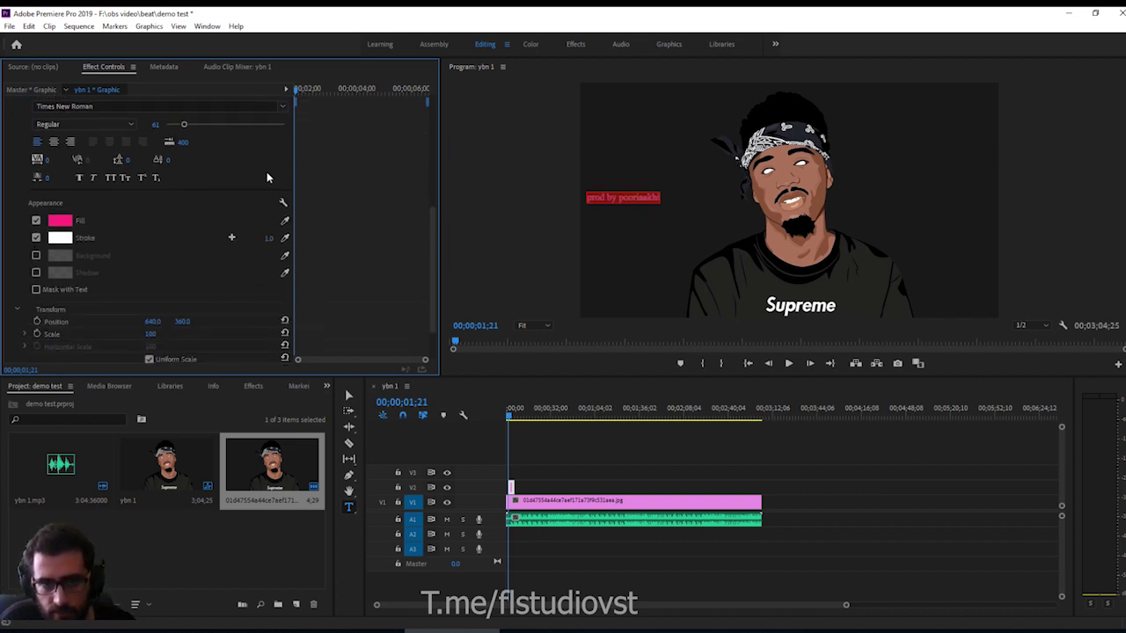
left_click(61, 235)
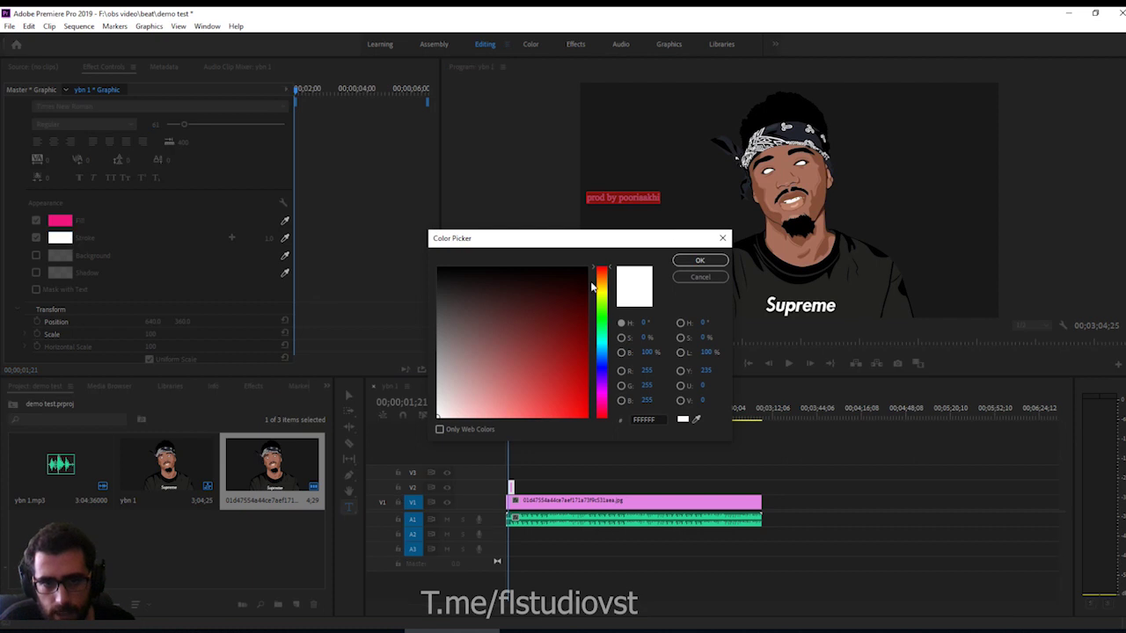
left_click(602, 289)
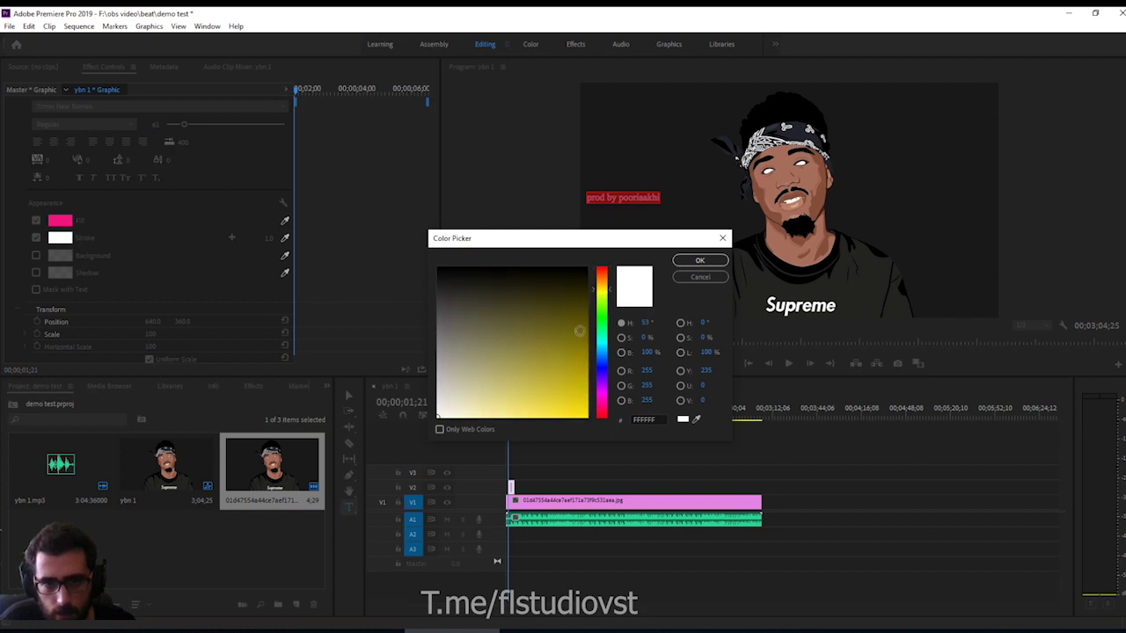
left_click_drag(579, 331, 577, 391)
left_click(722, 238)
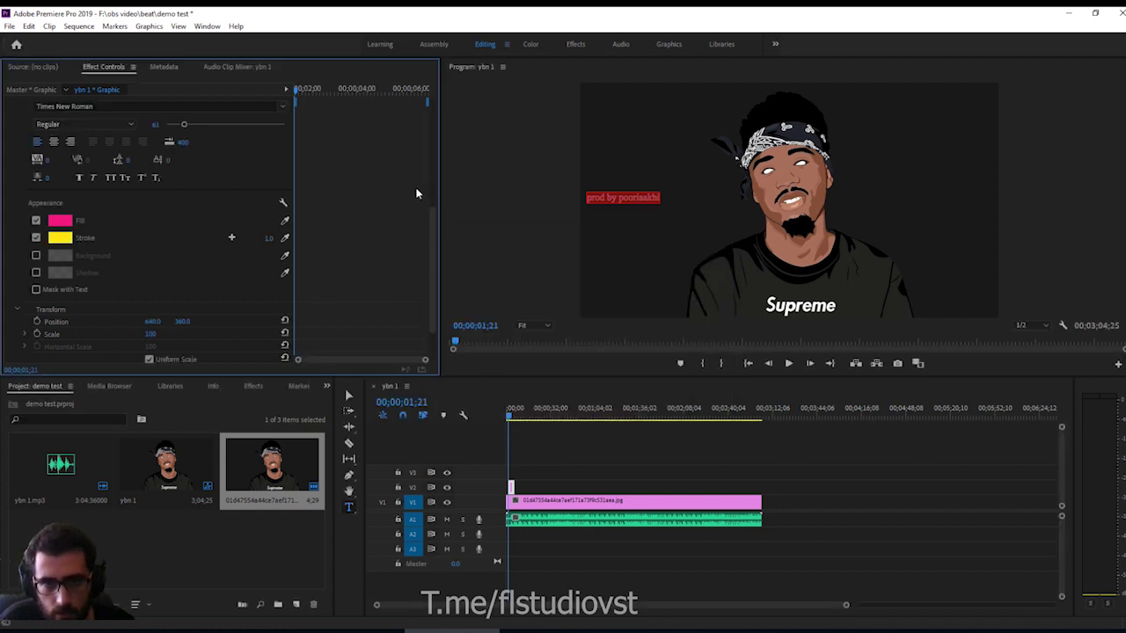
left_click_drag(268, 239, 318, 238)
left_click_drag(231, 238, 232, 238)
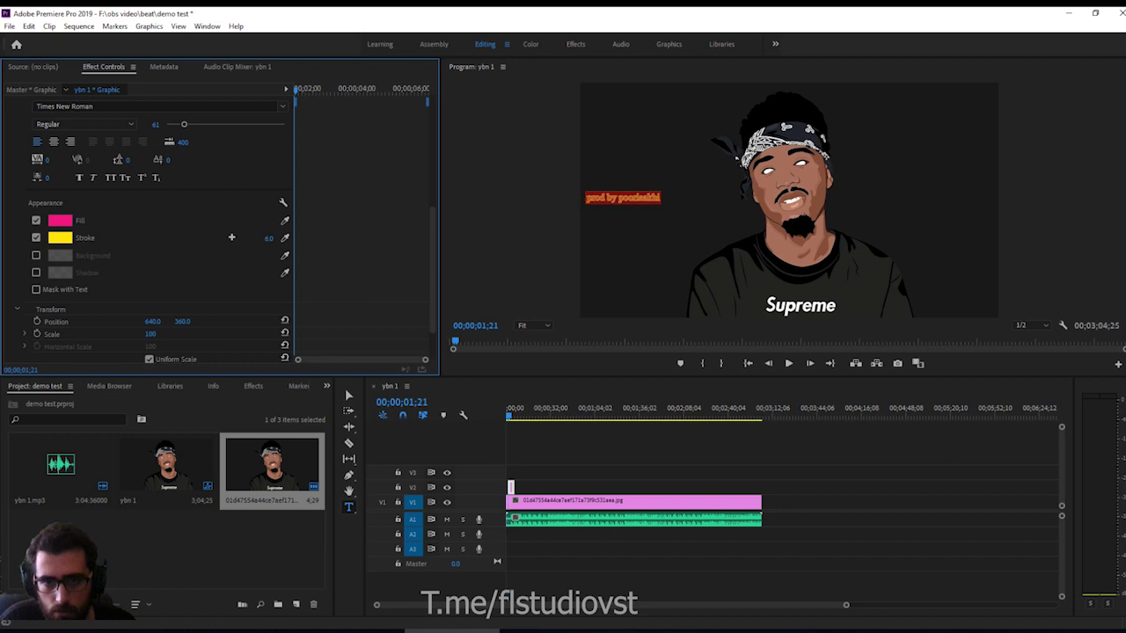
left_click_drag(231, 238, 259, 238)
left_click(259, 237)
type("2")
key("Return")
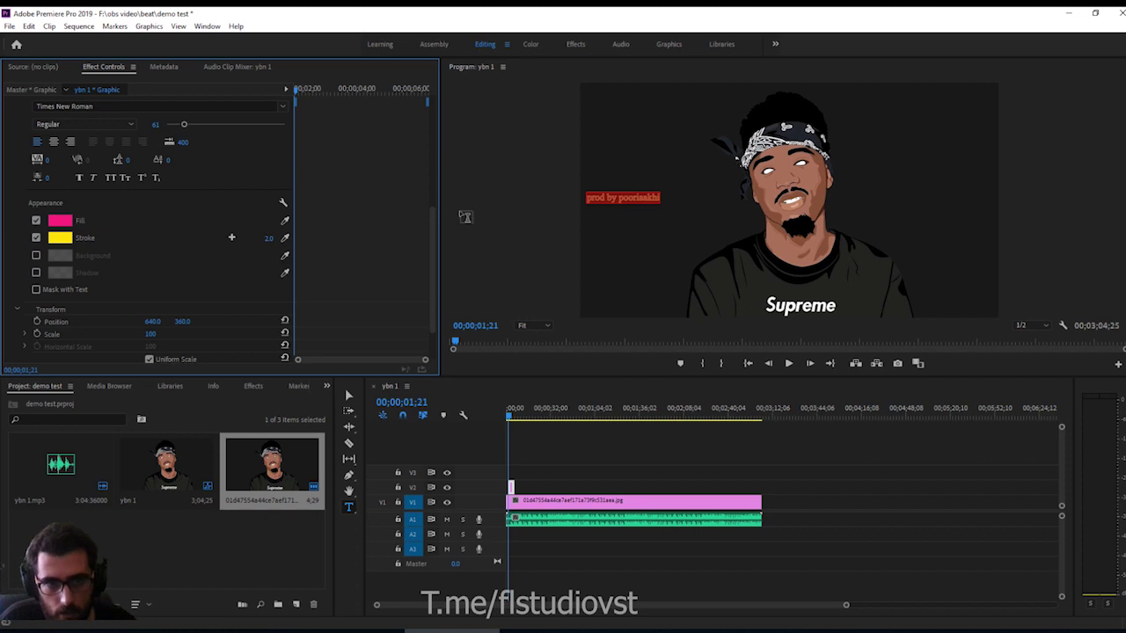
left_click_drag(432, 222, 432, 255)
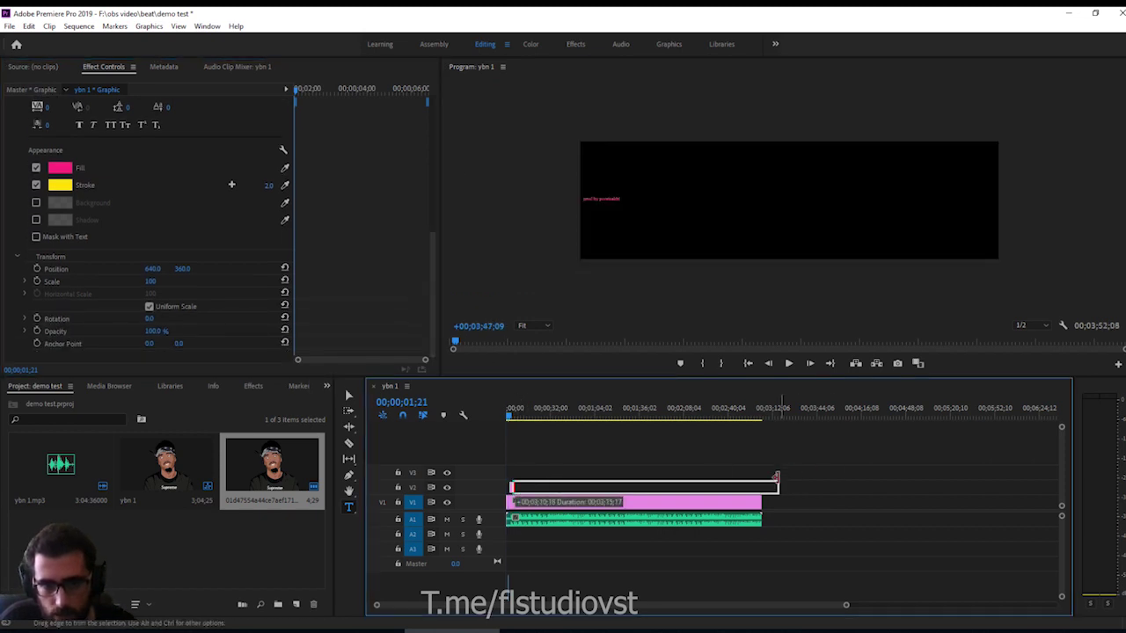
Stretch the V2 title clip to the sequence end, return to 00;00, and select all clips.
left_click_drag(514, 483, 761, 480)
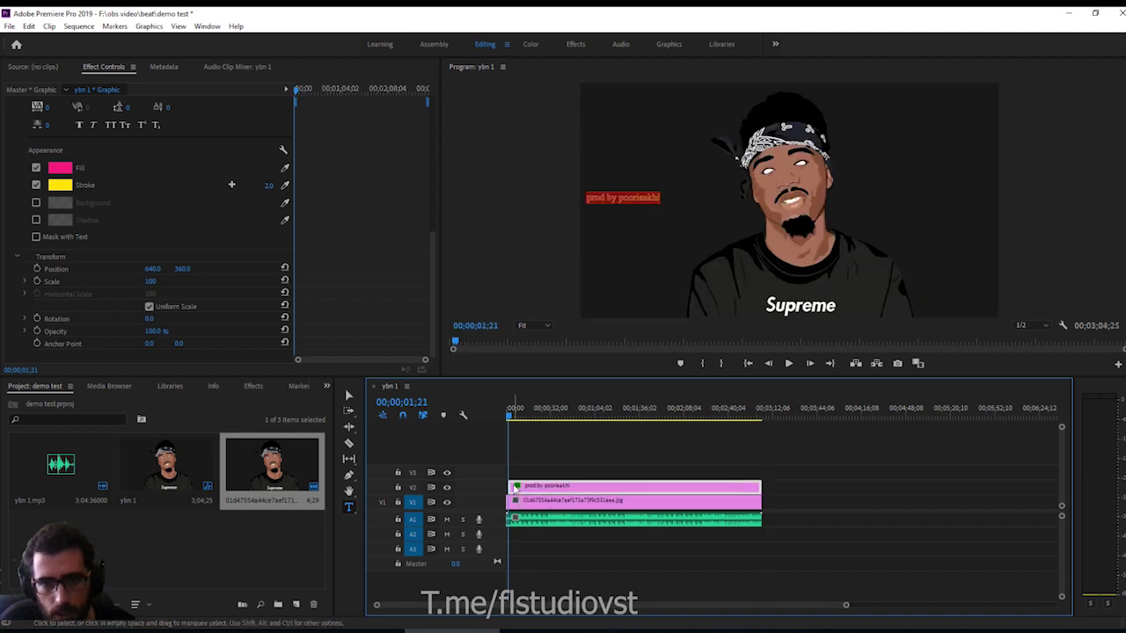
left_click_drag(510, 487, 478, 486)
mouse_move(586, 414)
left_mouse_down()
mouse_move(611, 419)
mouse_move(479, 413)
left_mouse_up()
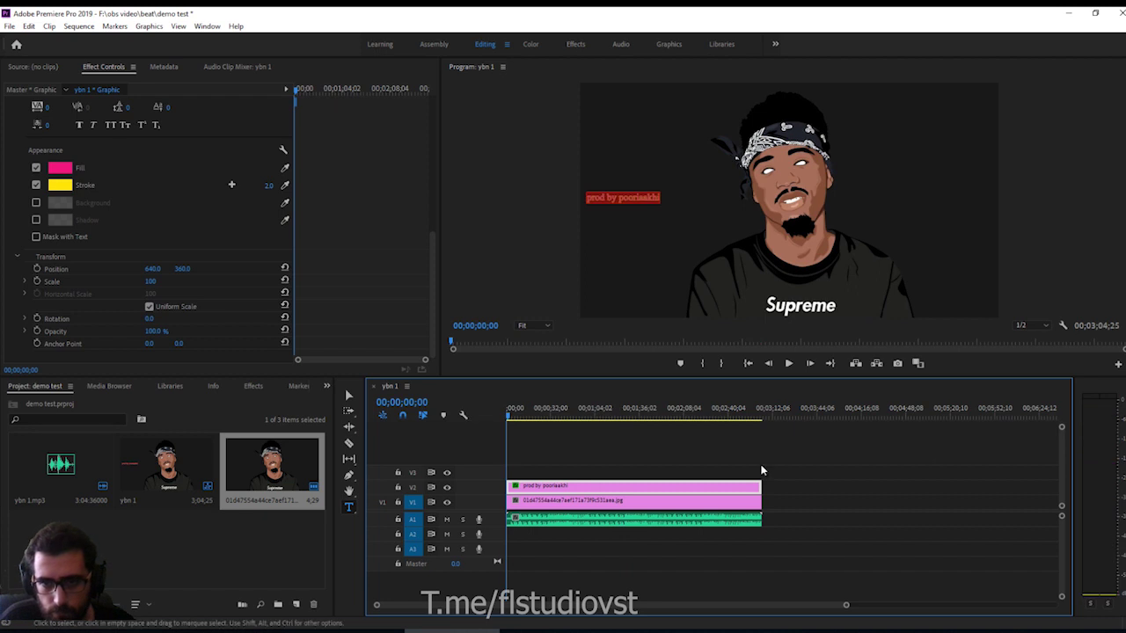
left_click(780, 487)
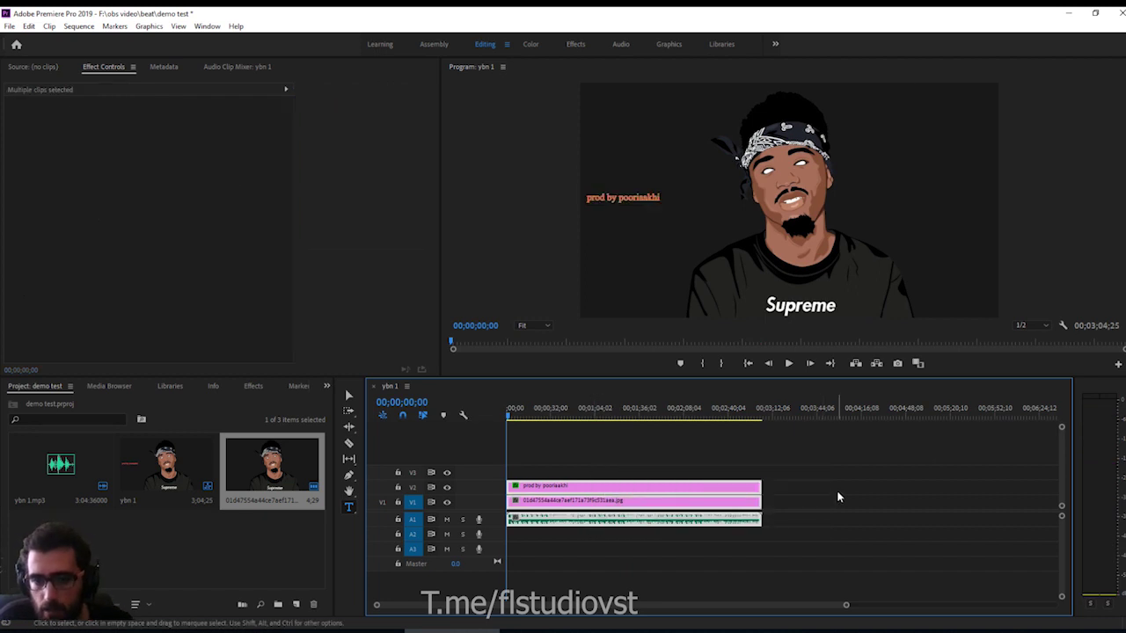
left_click_drag(840, 491, 559, 539)
left_click_drag(858, 462, 506, 549)
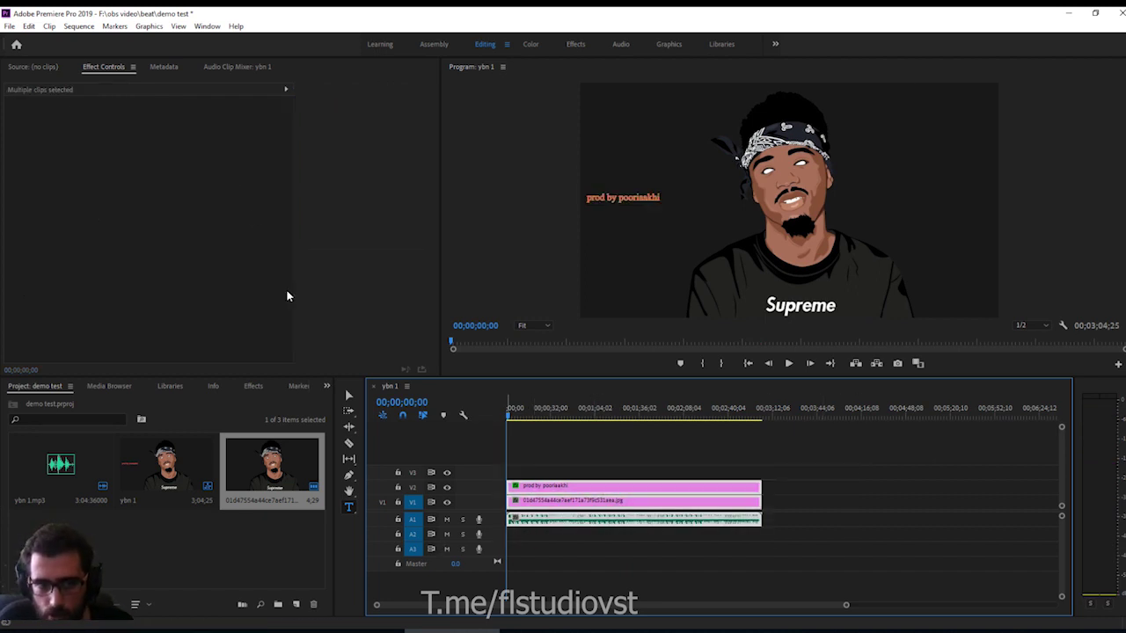
left_click(29, 25)
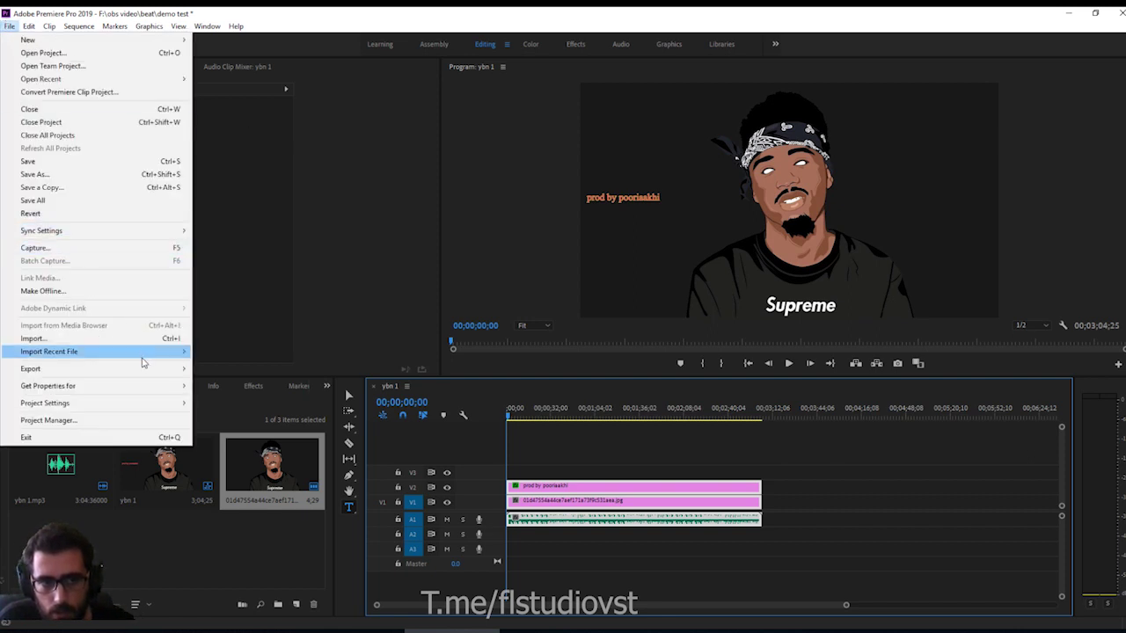
Open Export Settings and apply the saved 'my render' H.264 preset for 1280x720 output.
mouse_move(145, 374)
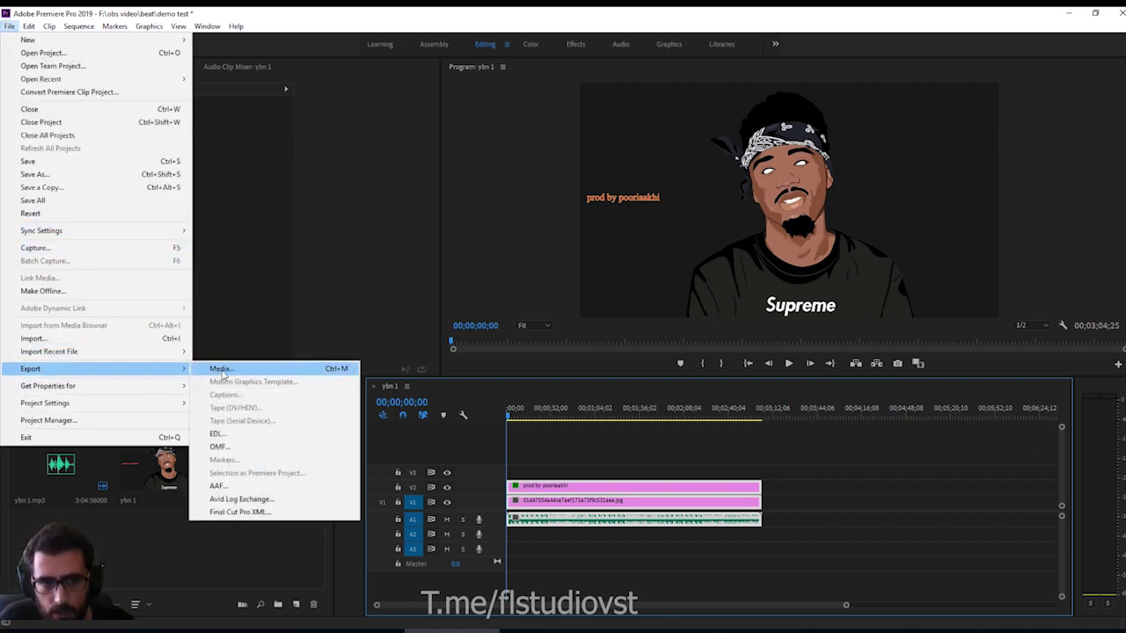
left_click(225, 374)
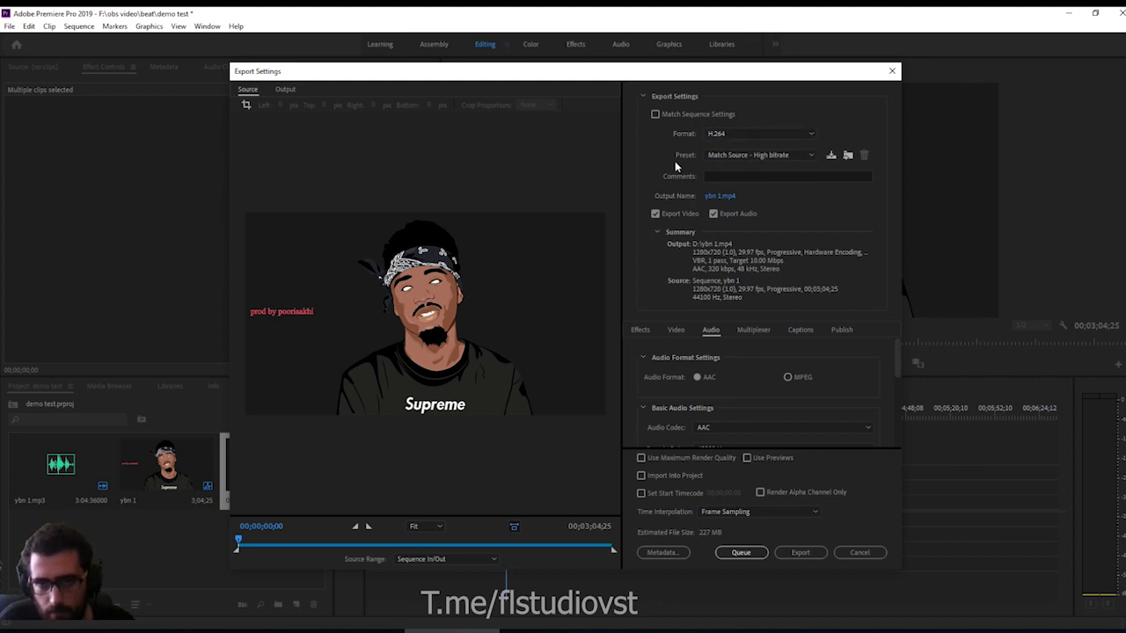
left_click(752, 157)
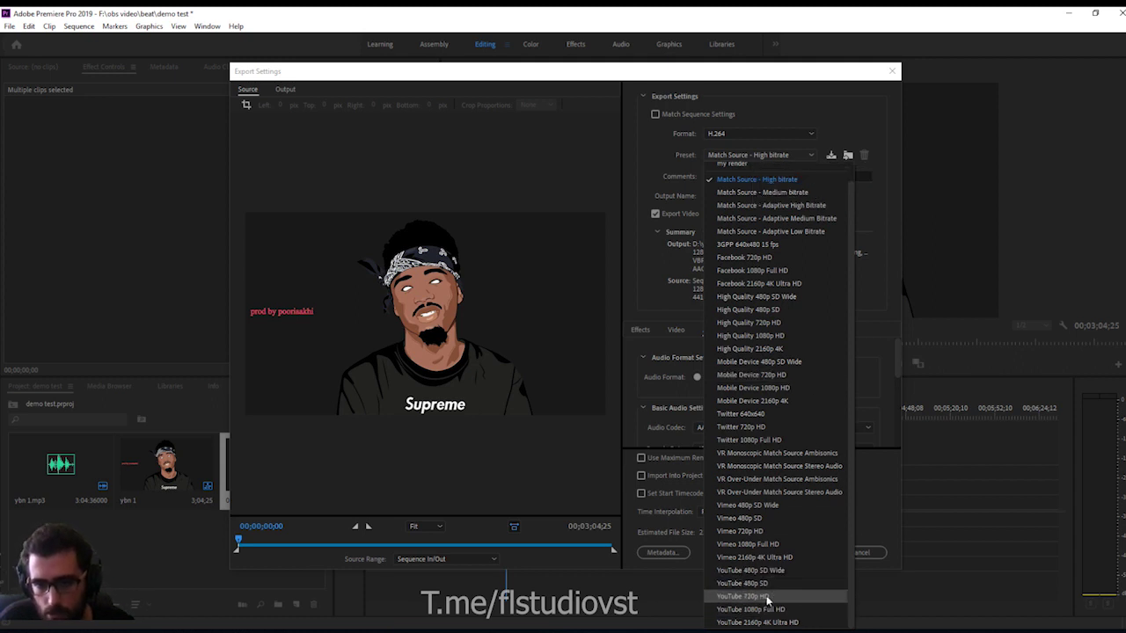
left_click(743, 583)
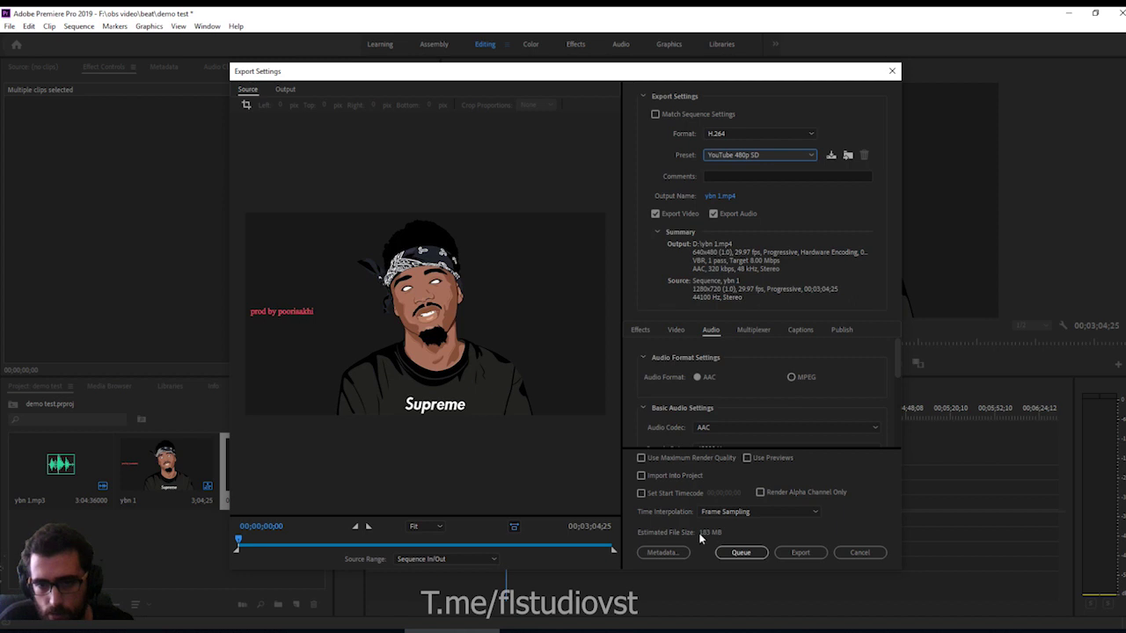
left_click(762, 154)
left_click(782, 620)
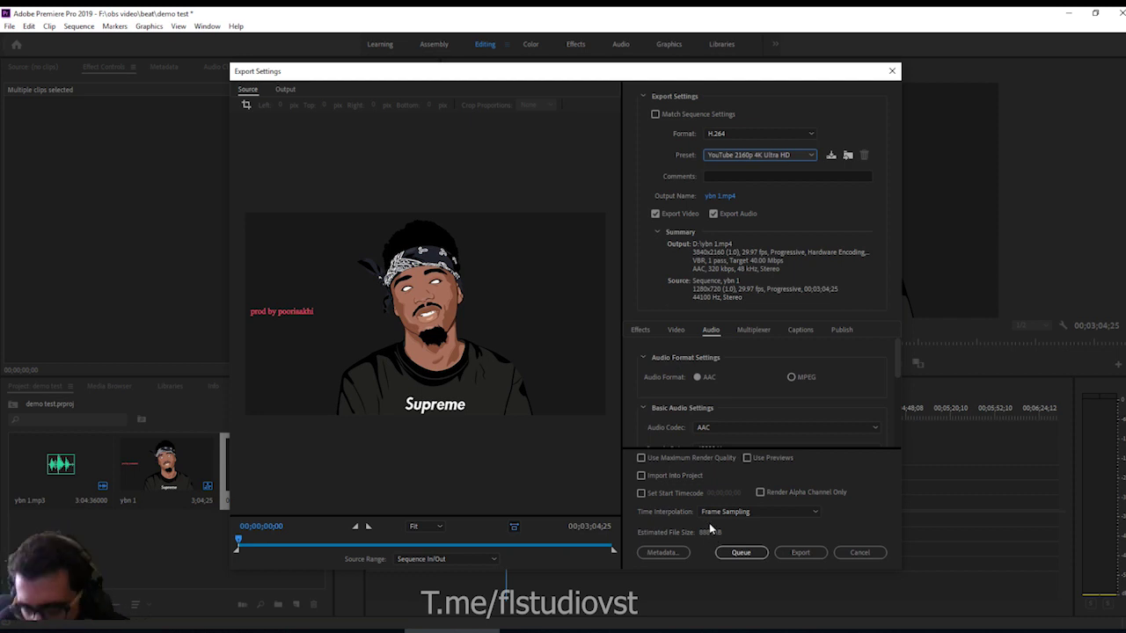
left_click(759, 155)
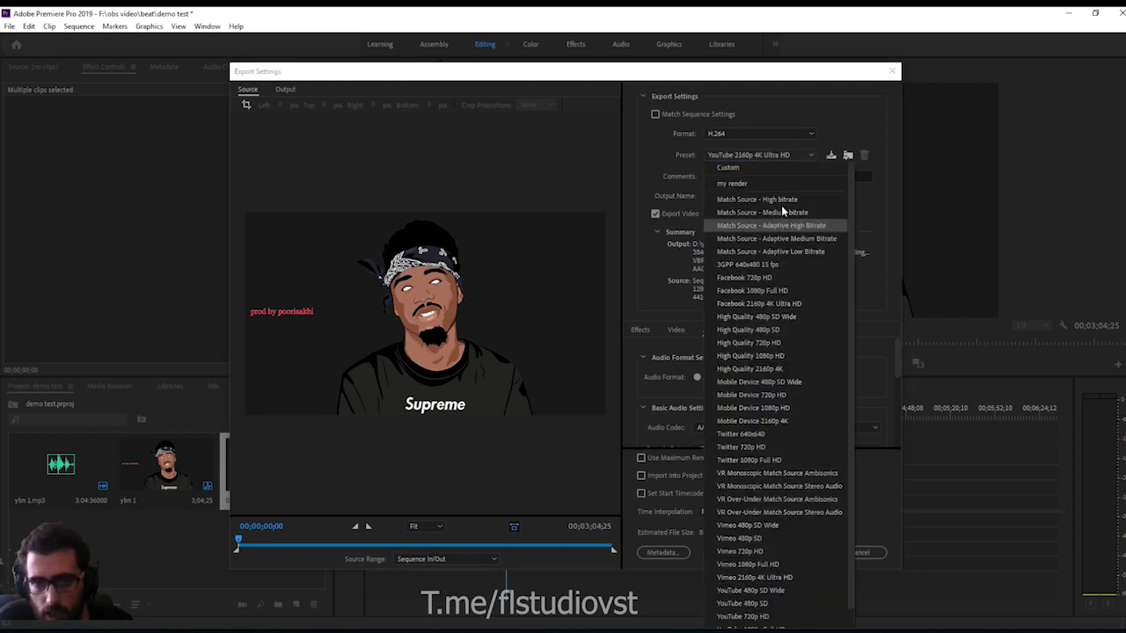
left_click(736, 184)
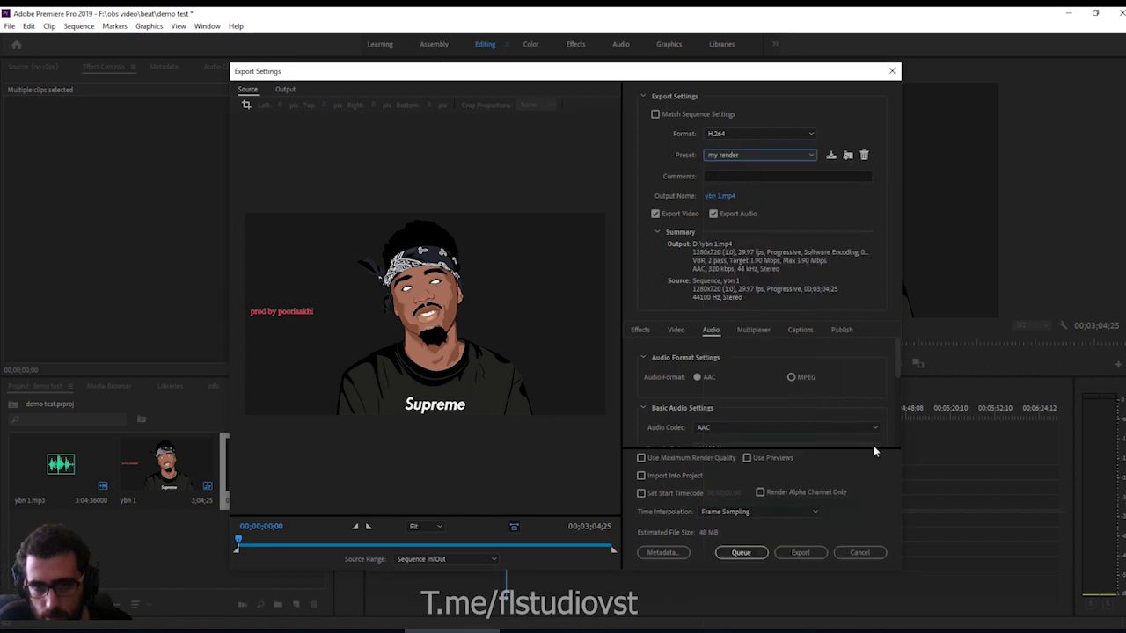
scroll(894, 364, "down", 1)
Keep Bitrate Encoding at VBR, 2 pass in the video export settings.
scroll(896, 377, "up", 1)
left_click(677, 330)
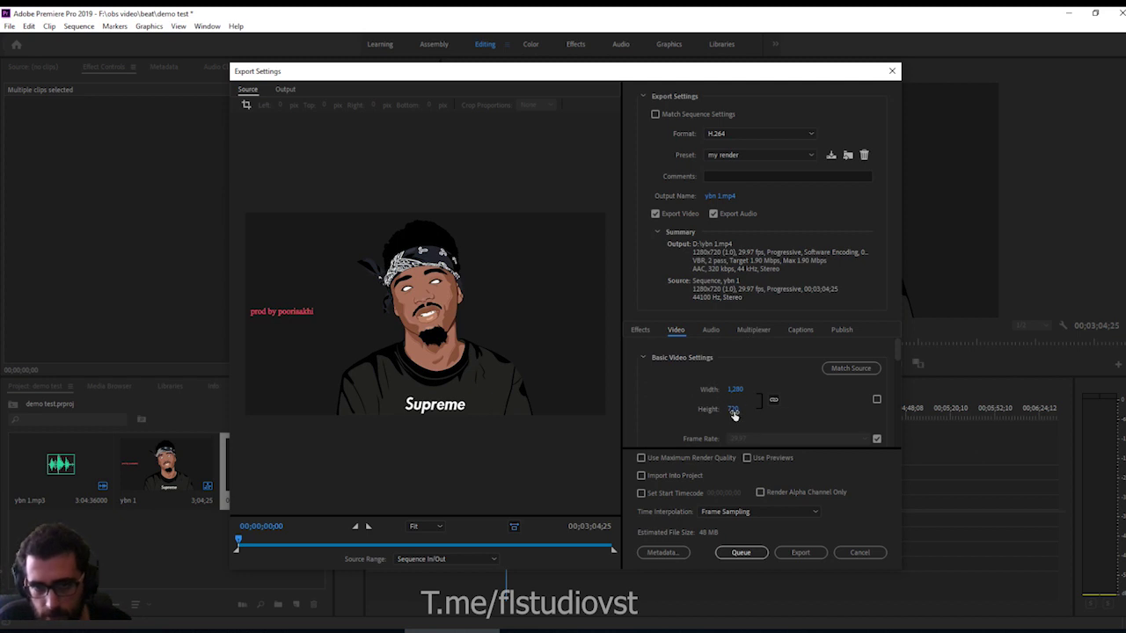
left_click_drag(897, 353, 897, 424)
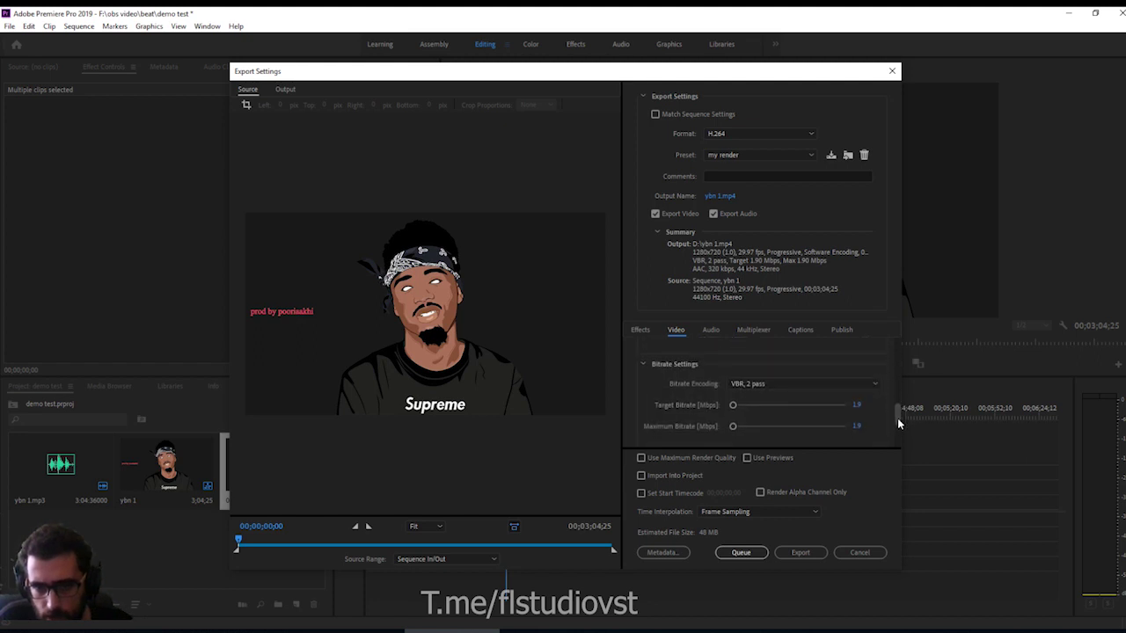
left_click(766, 377)
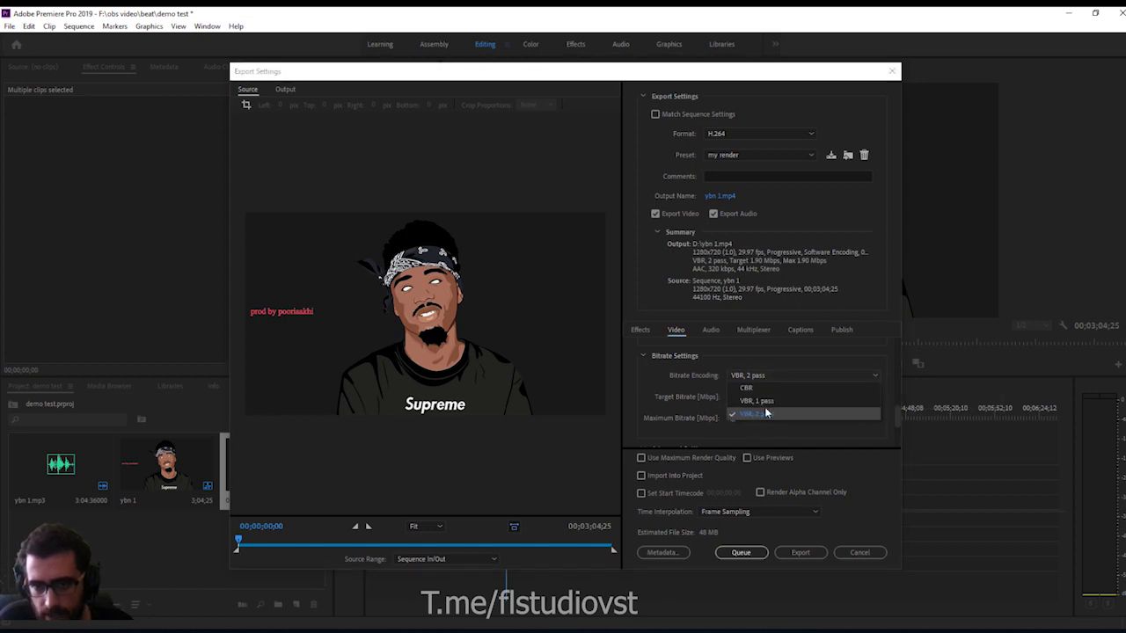
left_click(812, 373)
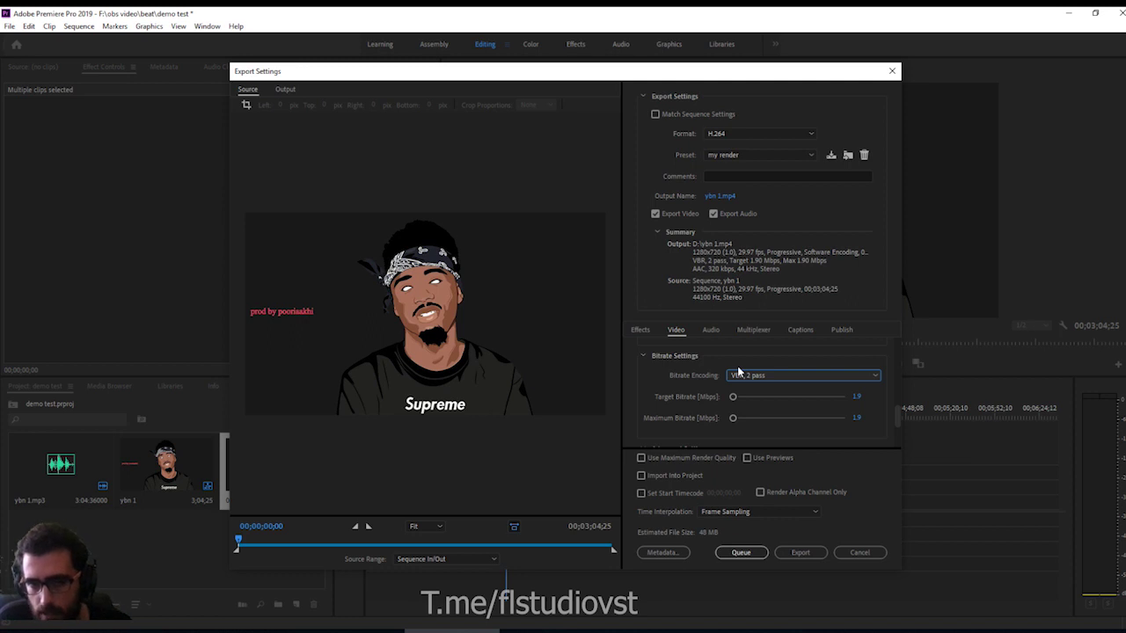
Set the target bitrate to 1.4 Mbps and the maximum bitrate to 1.9 Mbps.
left_click(857, 396)
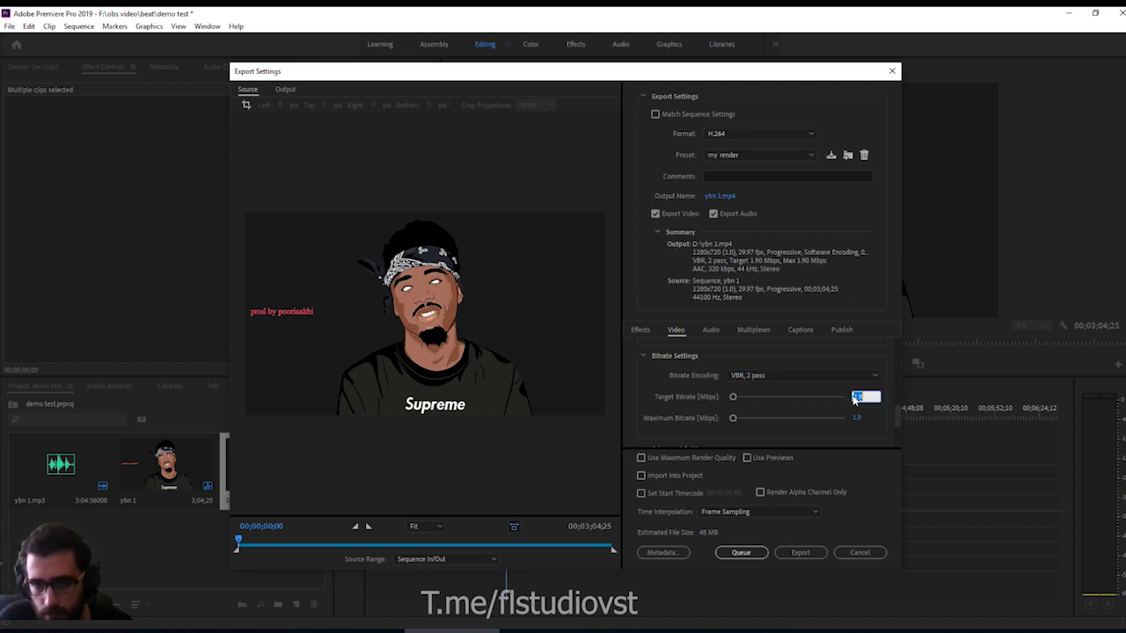
type("1")
key("Return")
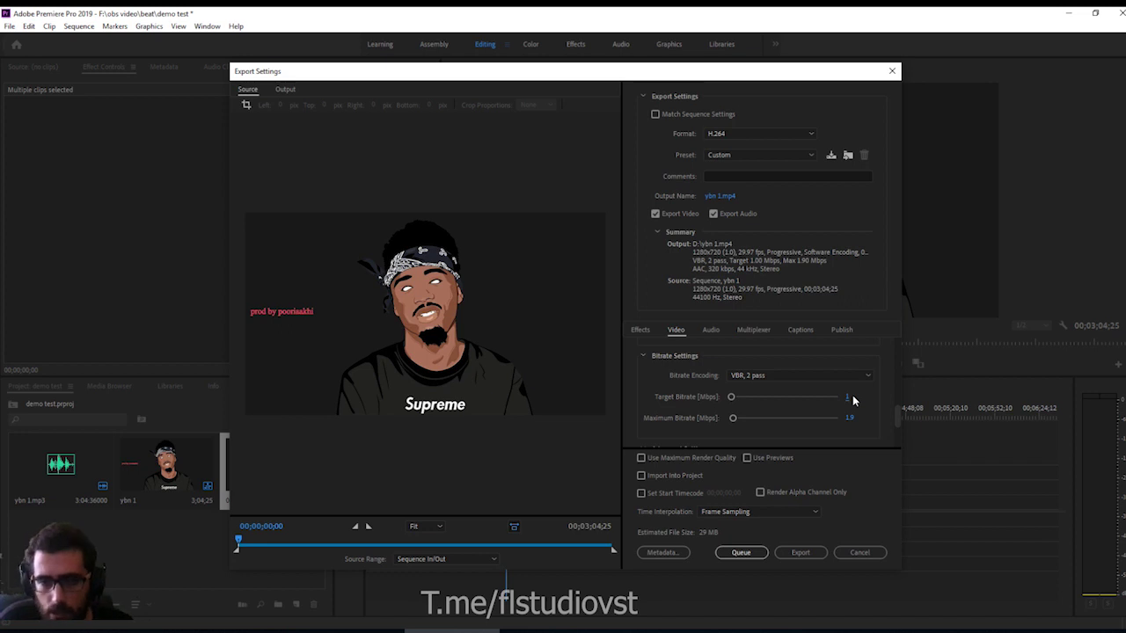
left_click_drag(841, 400, 852, 397)
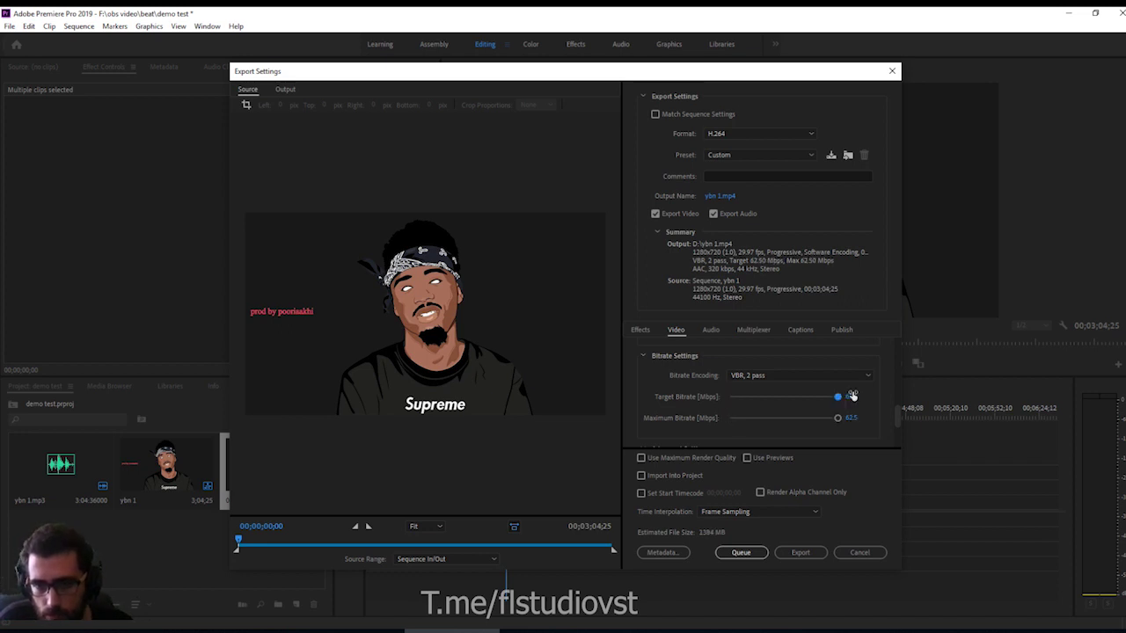
left_click(853, 398)
type("1.4")
key("Return")
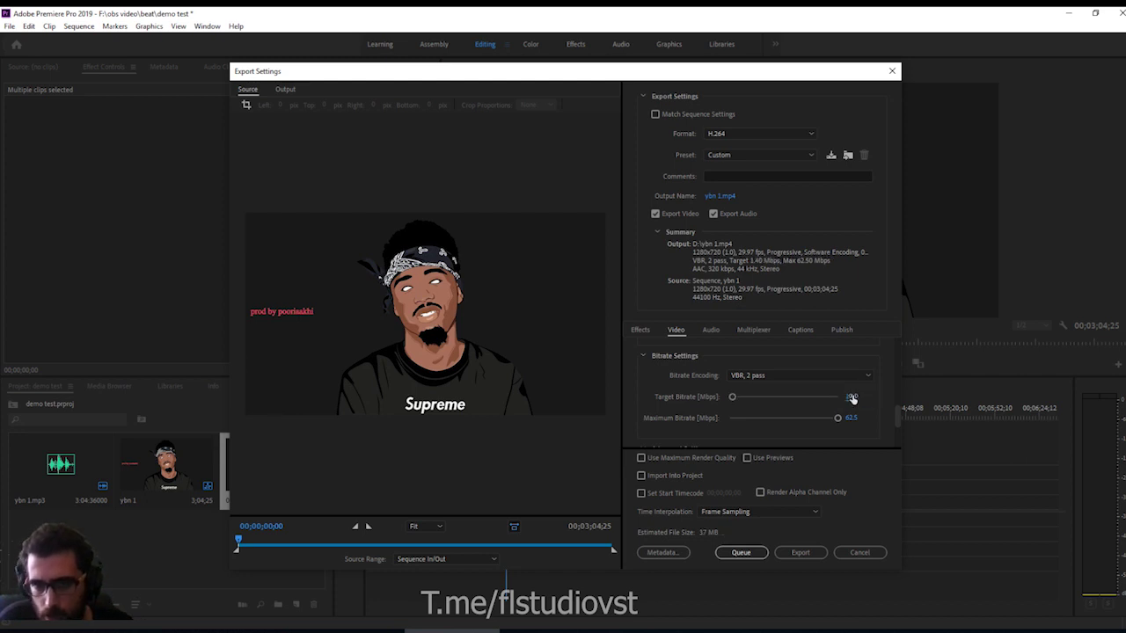
left_click_drag(838, 420, 753, 419)
left_click(852, 419)
type("1.9")
key("Return")
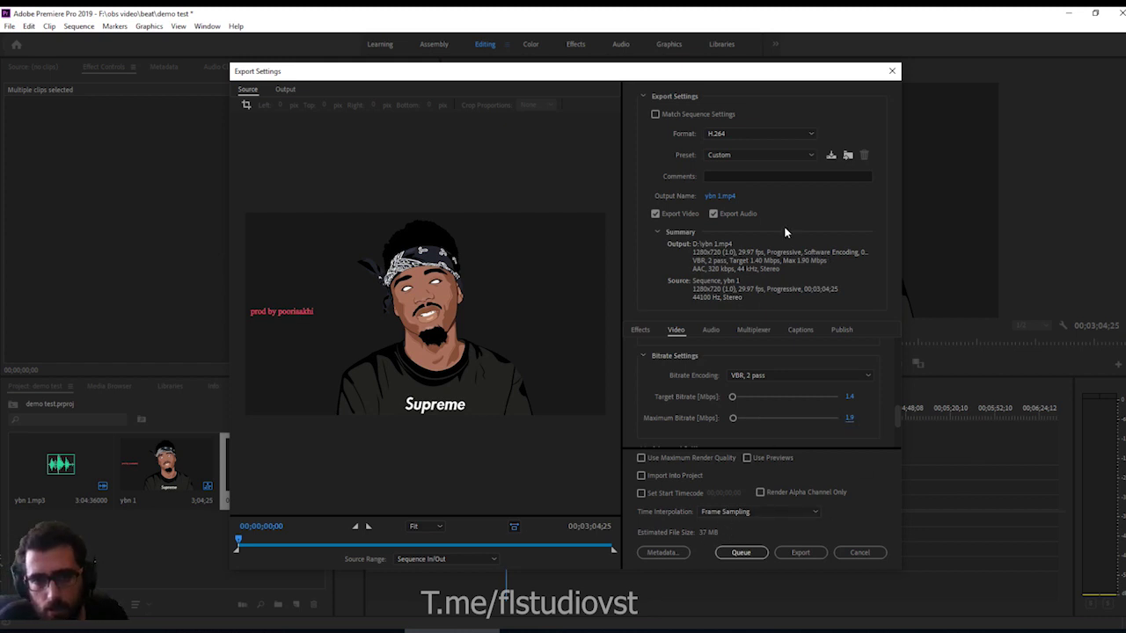
left_click(712, 332)
Review the Audio export settings, return to the Video tab, and close Export Settings.
scroll(894, 362, "down", 3)
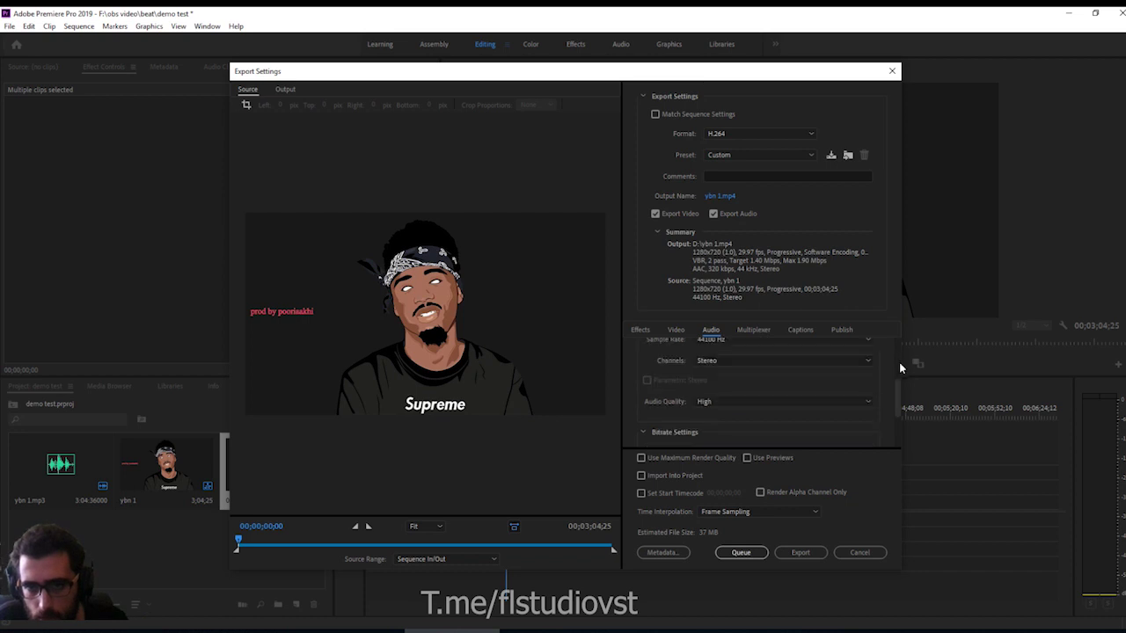
left_click_drag(898, 379, 896, 370)
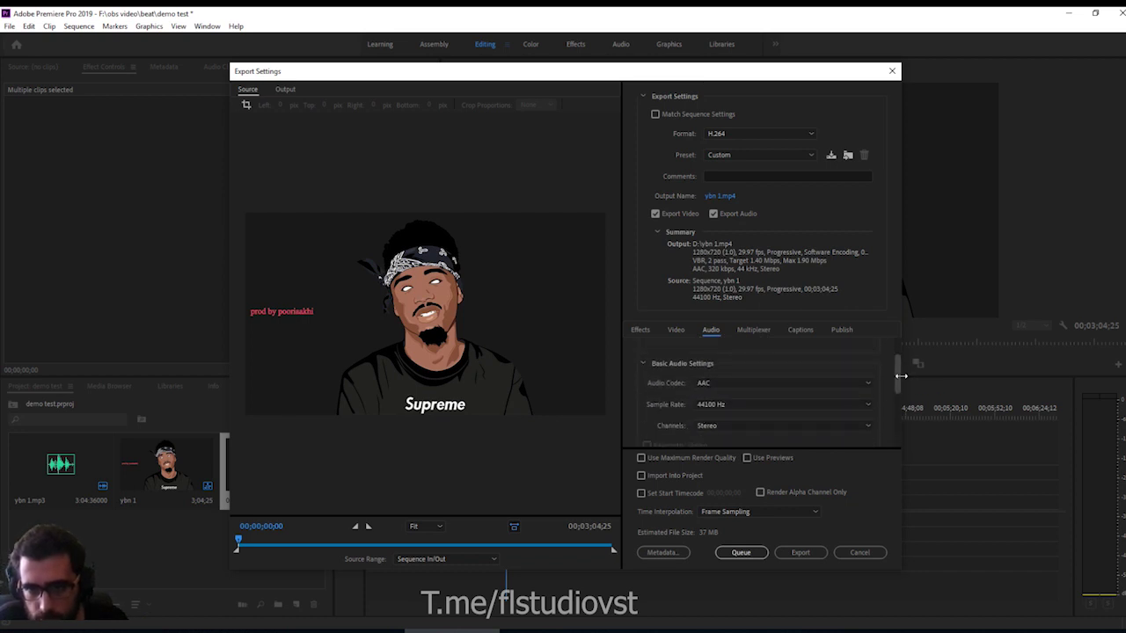
left_click_drag(897, 374, 869, 406)
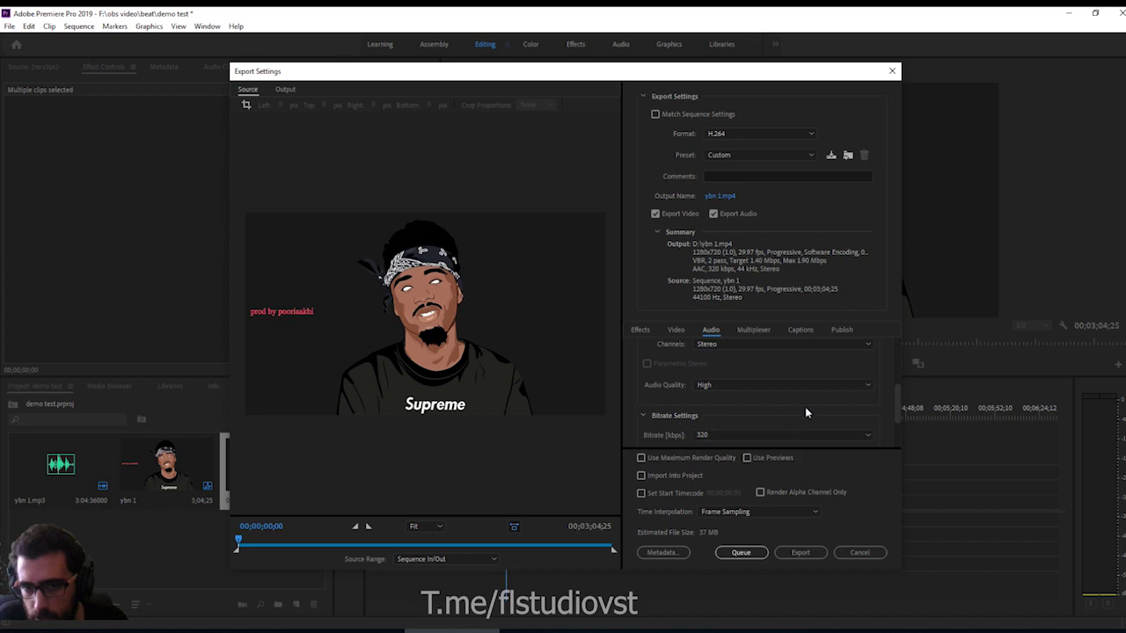
scroll(829, 369, "up", 1)
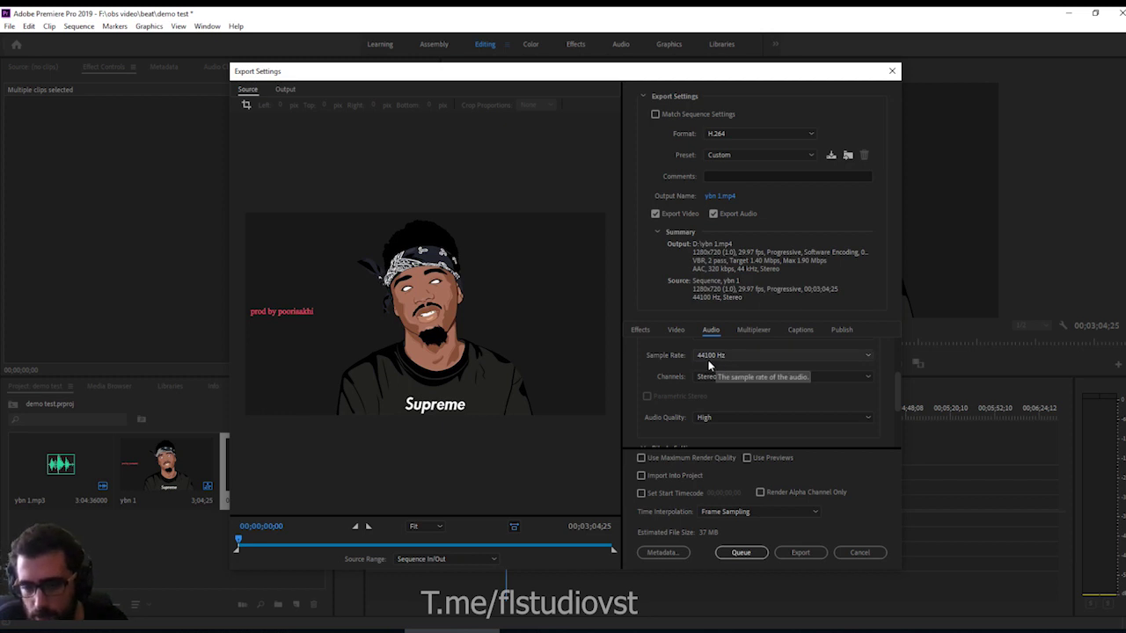
left_click(676, 331)
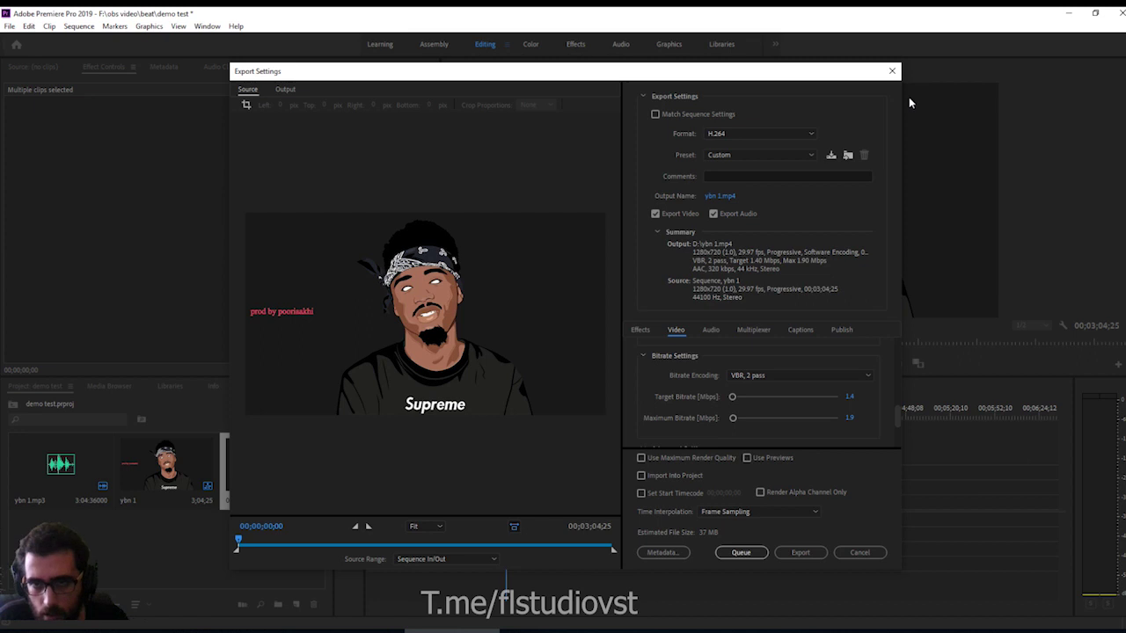
left_click(891, 73)
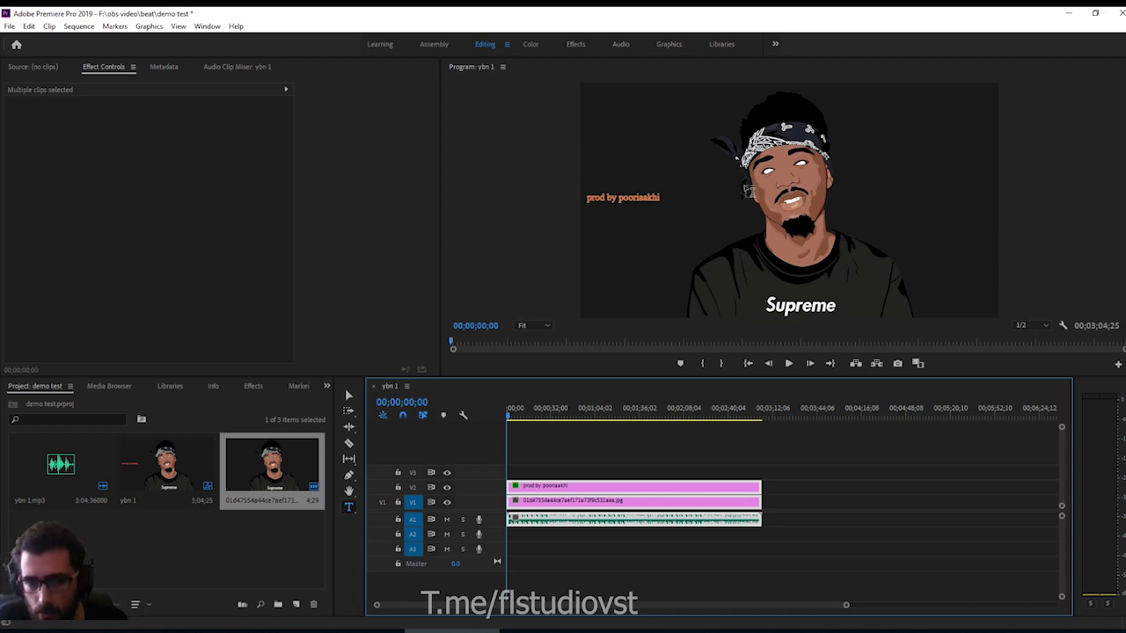
Search the Effects panel for 'warp'.
left_click(254, 387)
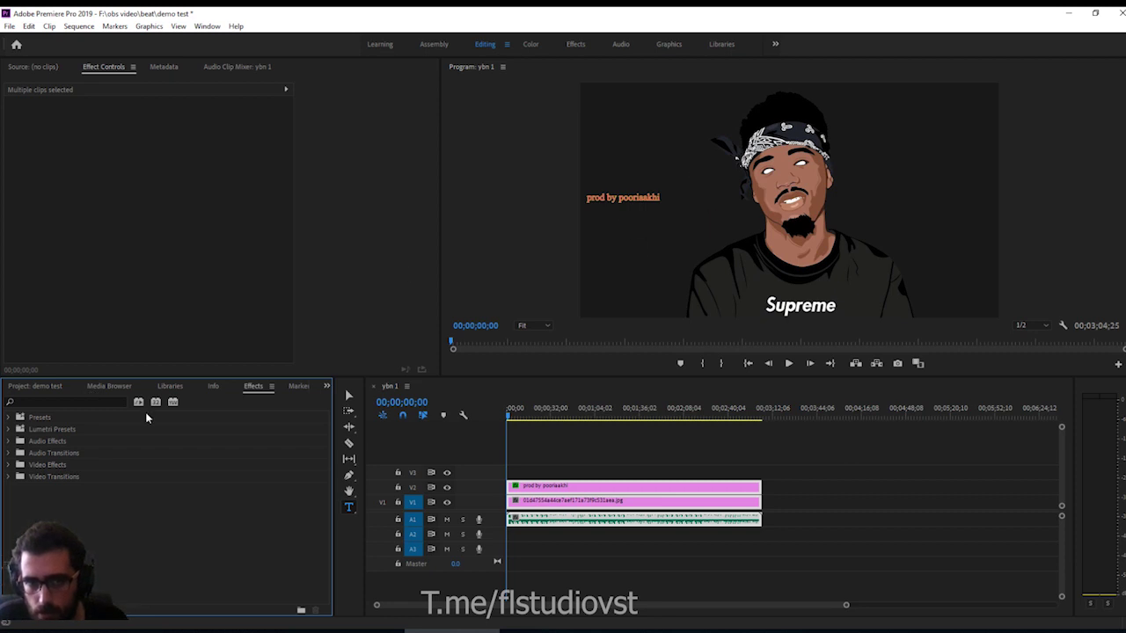
left_click(84, 401)
type("wav")
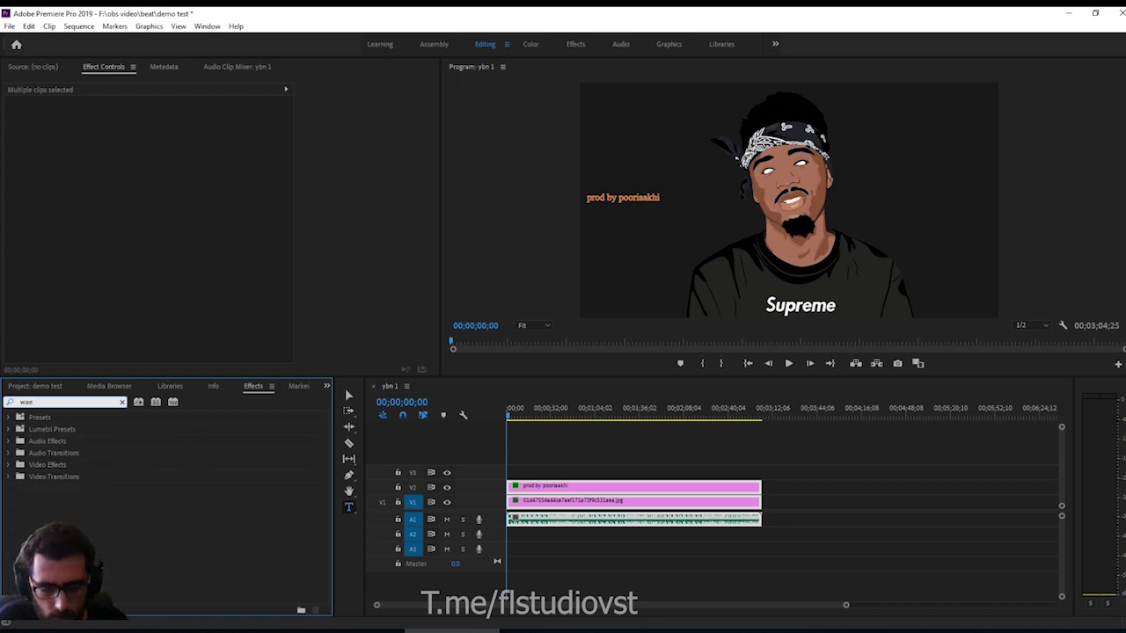
key("BackSpace")
type("rp")
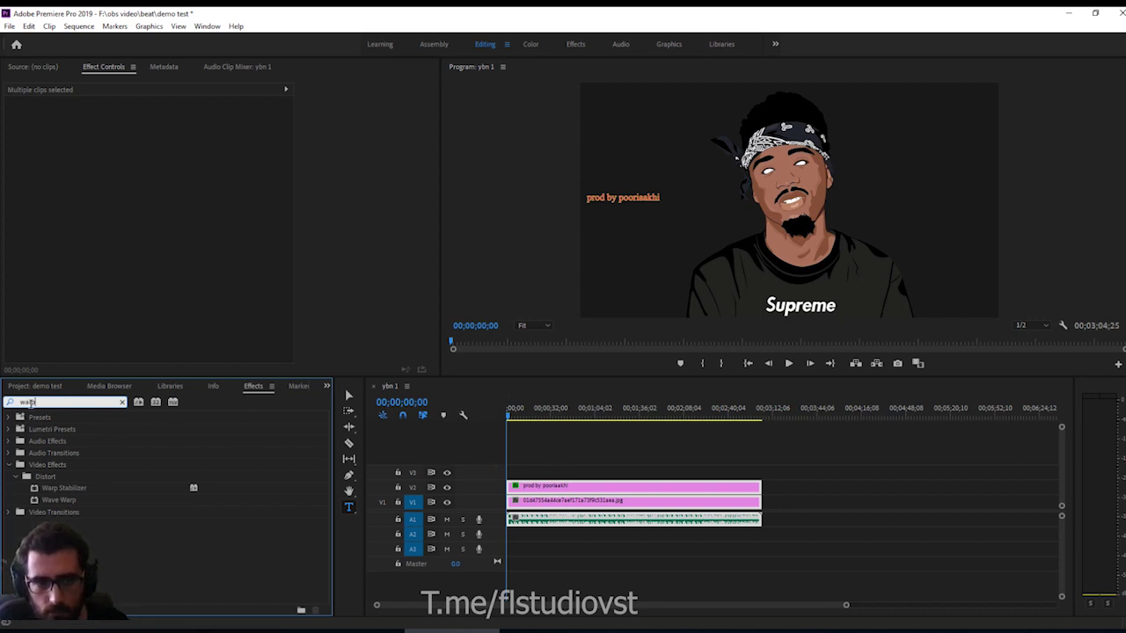
Apply the Wave Warp effect to the rapper image clip on V1.
left_click(68, 502)
left_click_drag(67, 502, 218, 505)
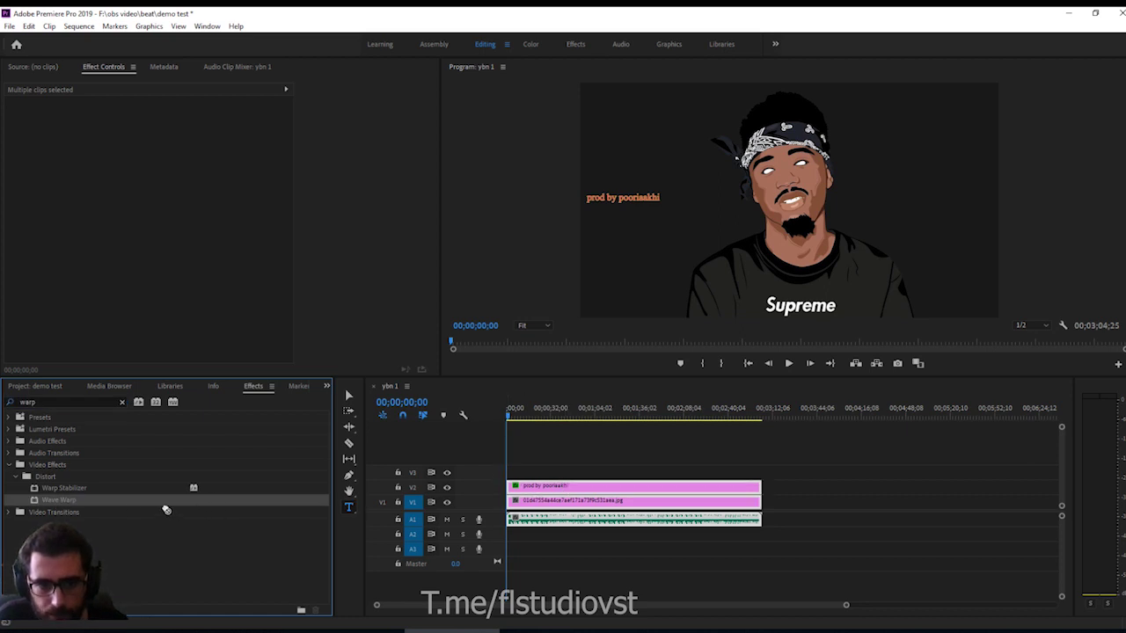
left_click(711, 455)
left_click_drag(115, 499, 598, 507)
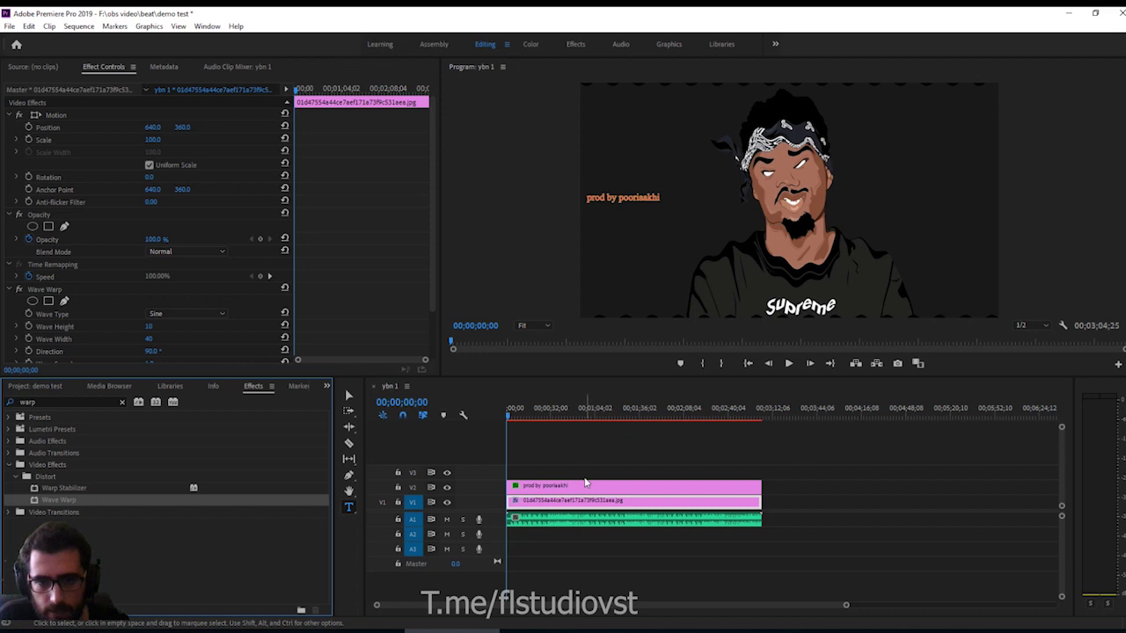
Set Wave Warp width to 1000, direction to 0 degrees and speed to 0.5.
left_click_drag(431, 155, 433, 206)
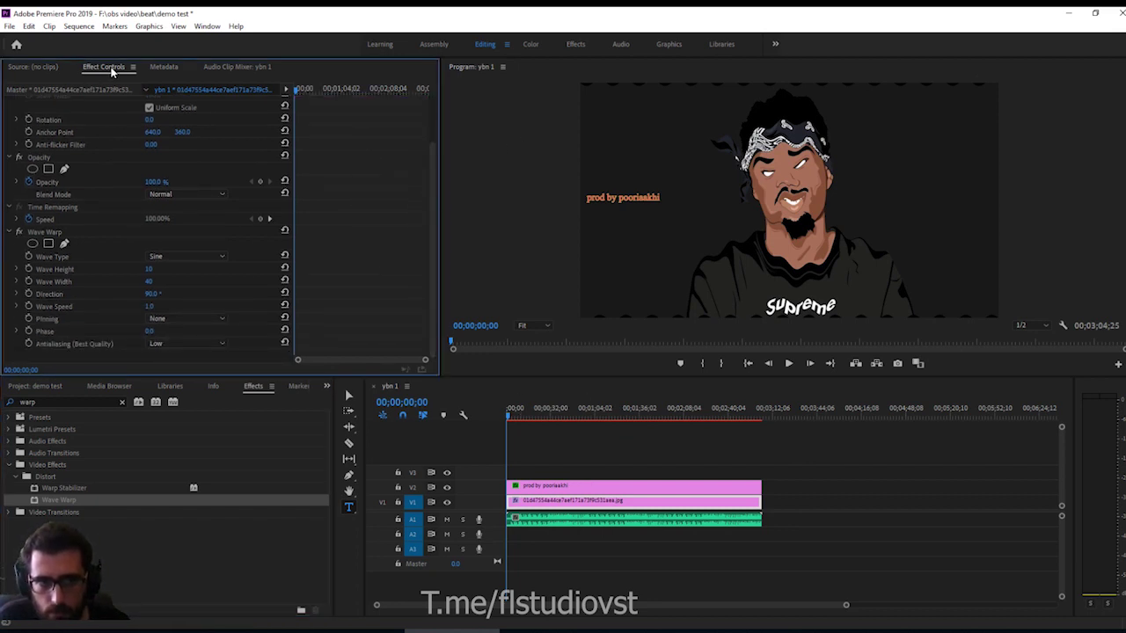
left_click(154, 283)
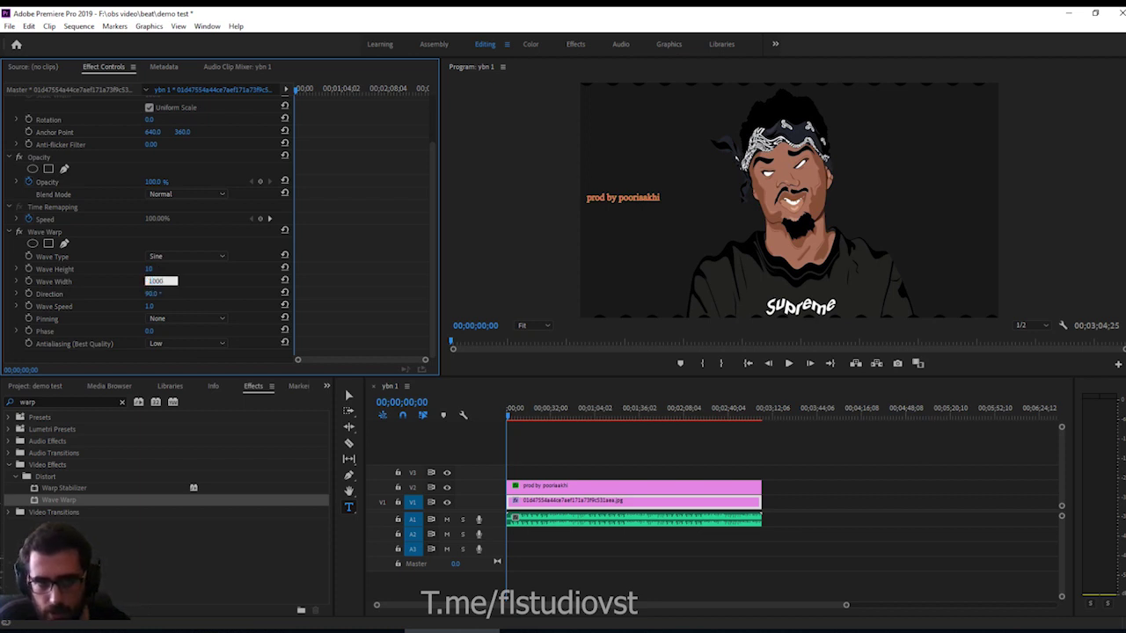
key("Return")
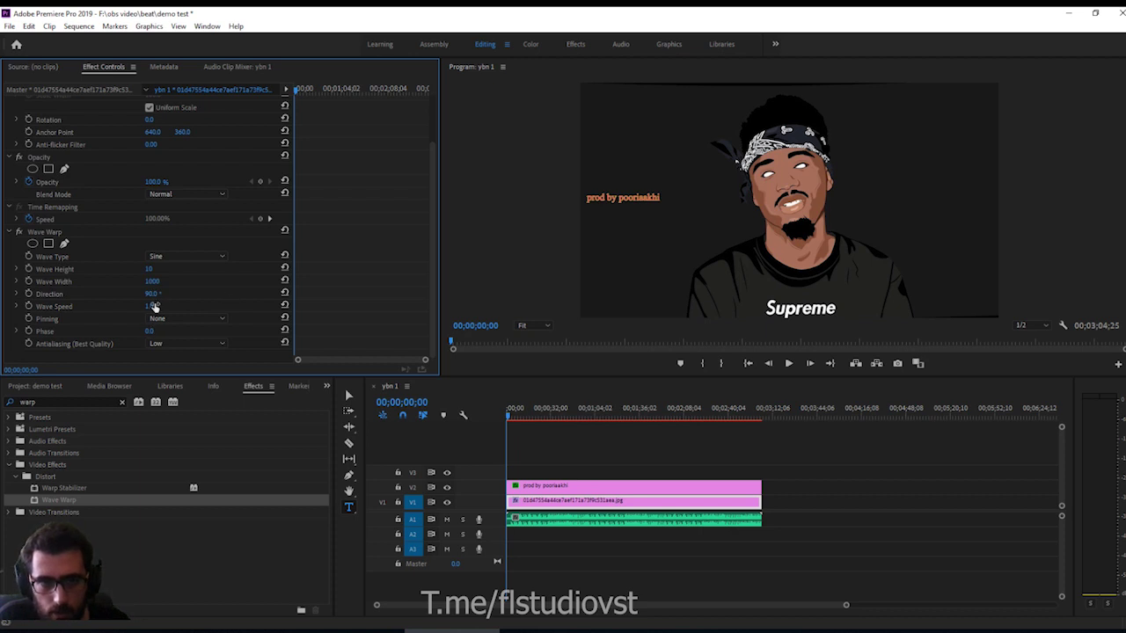
left_click(155, 294)
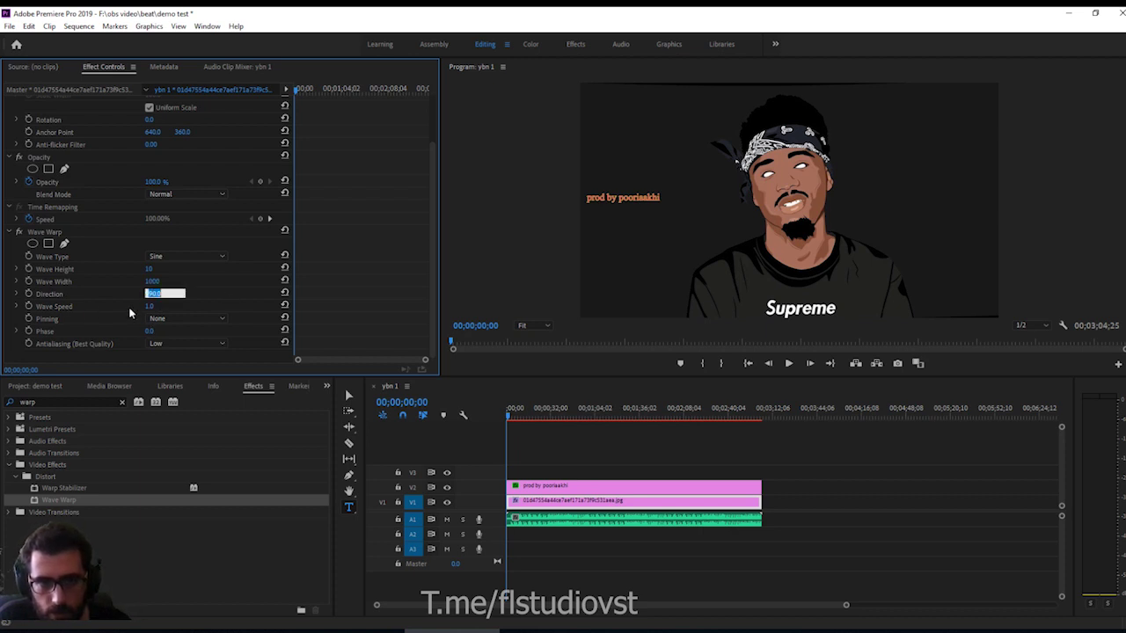
type("0")
key("Return")
left_click(154, 306)
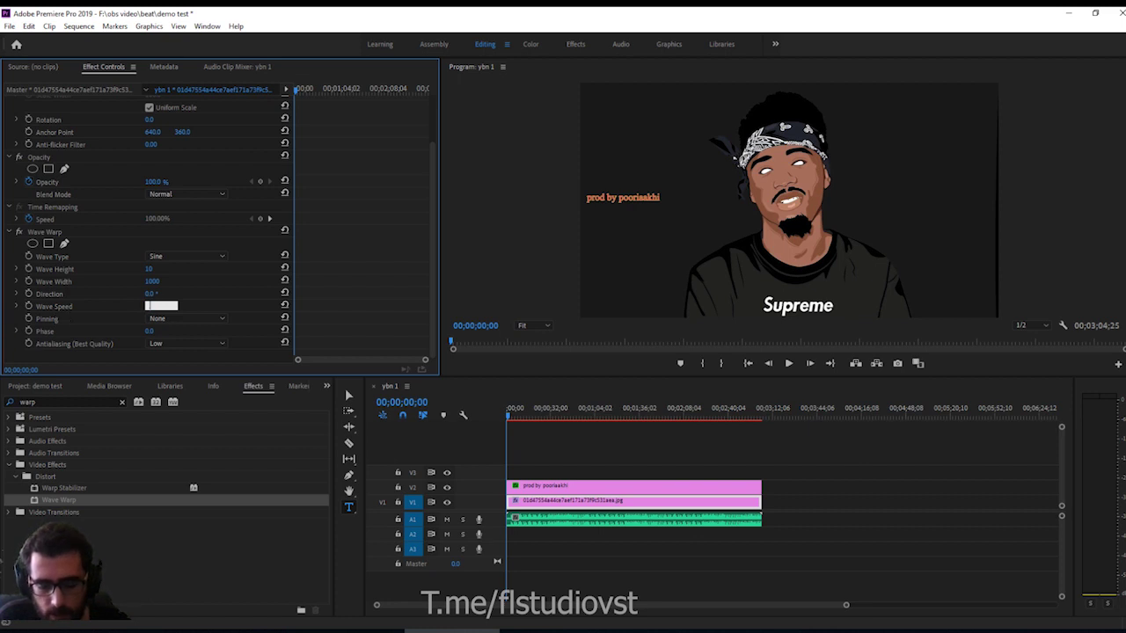
type("5")
key("Return")
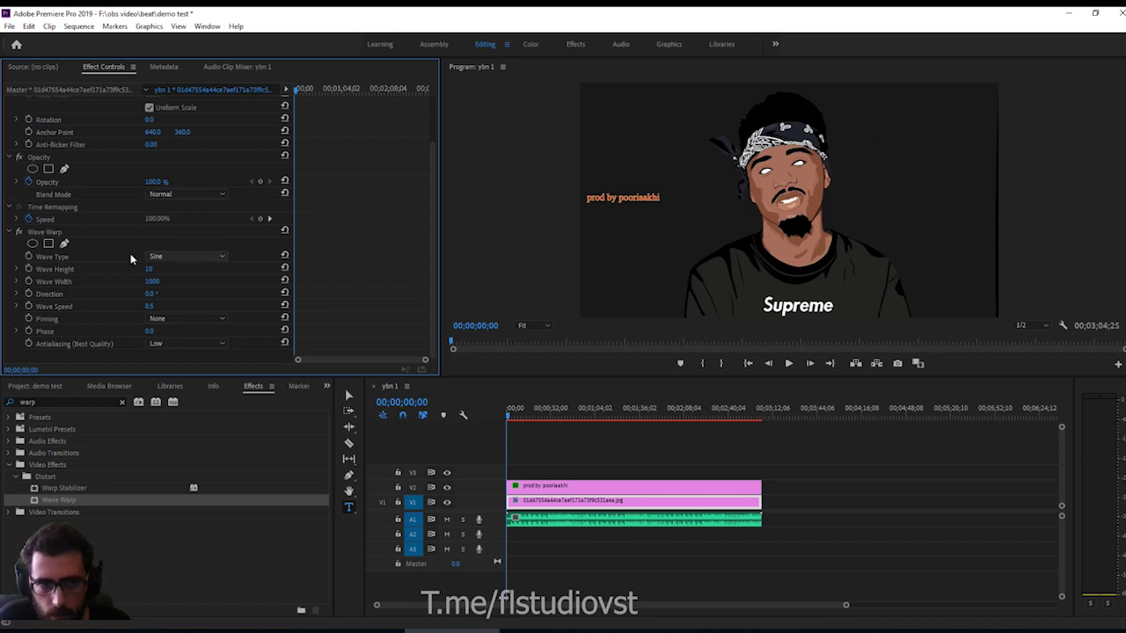
Change the wave type to Square and set pinning to All Edges.
left_click(192, 260)
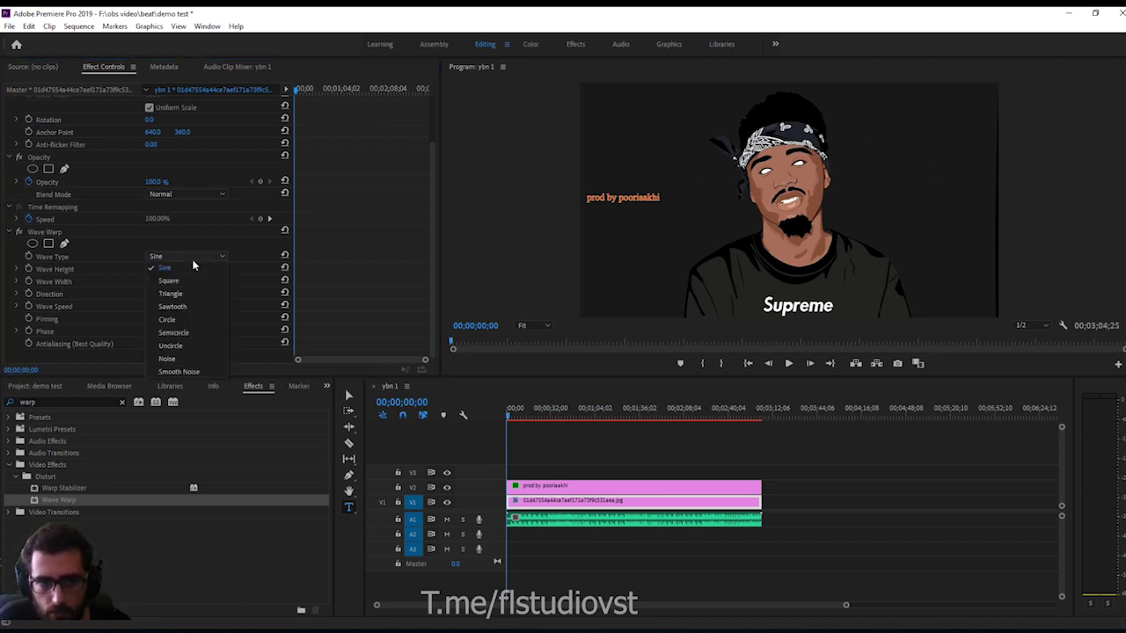
left_click(189, 281)
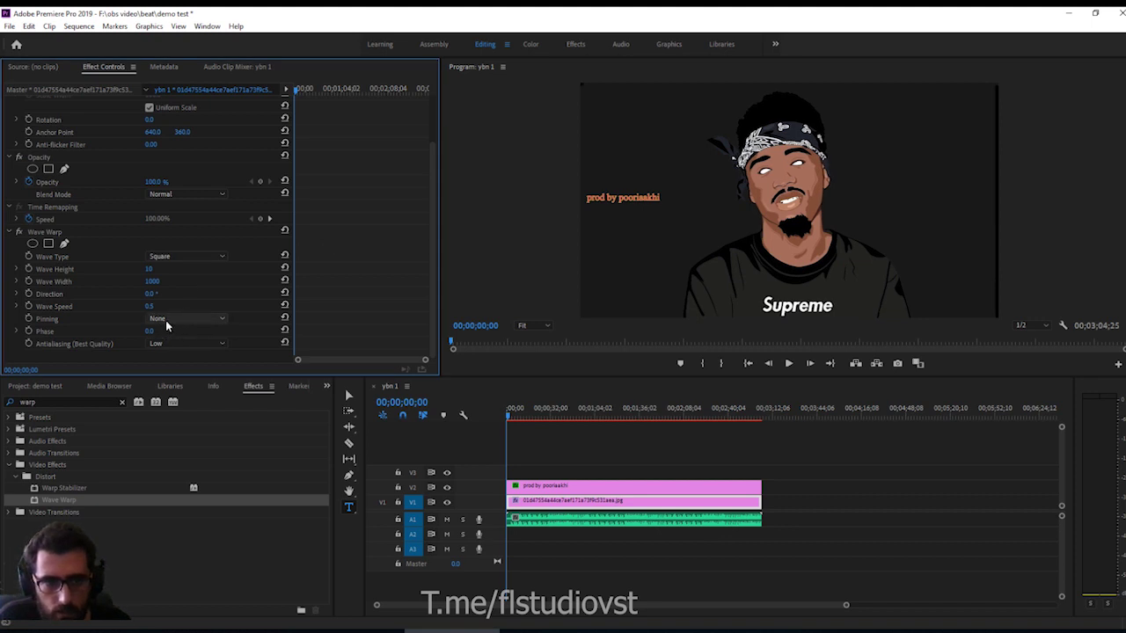
left_click(201, 319)
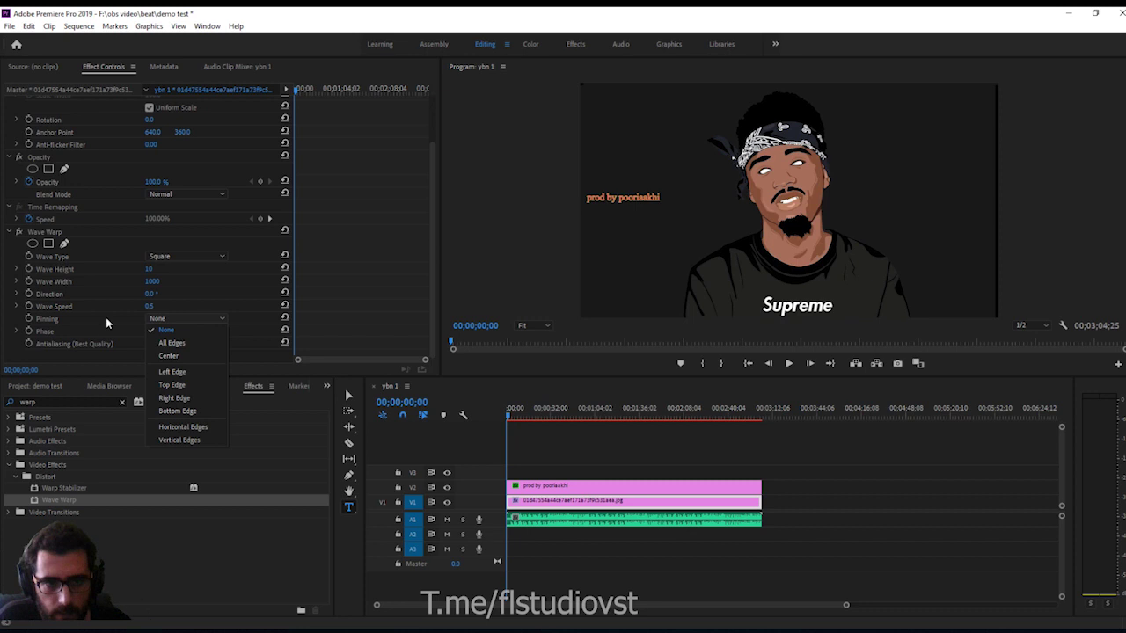
left_click(184, 343)
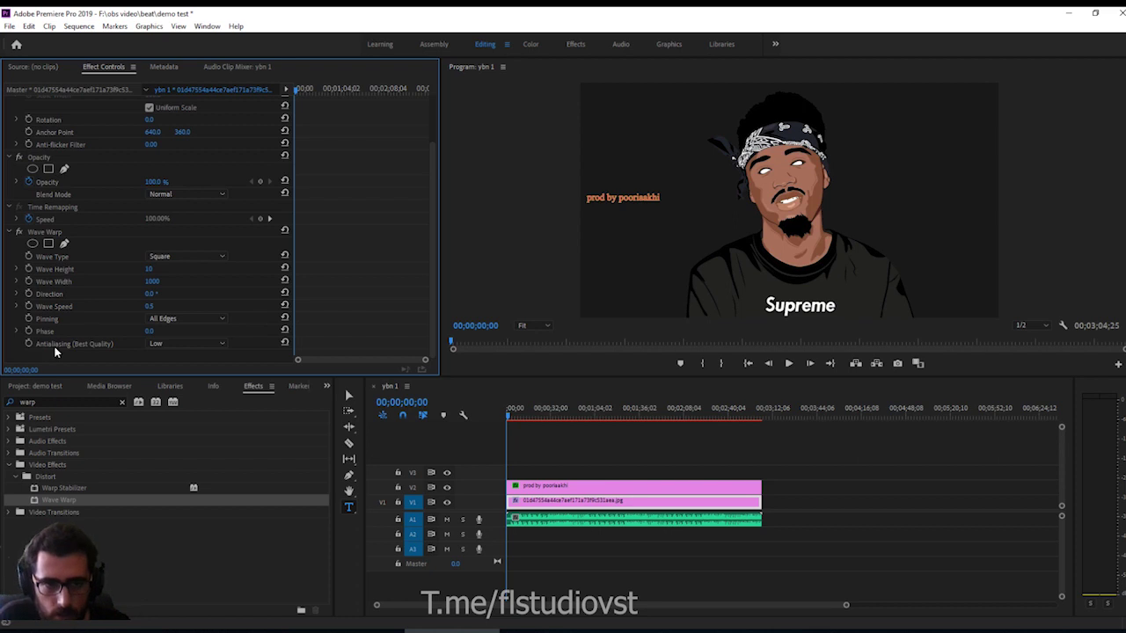
left_click_drag(570, 413, 518, 411)
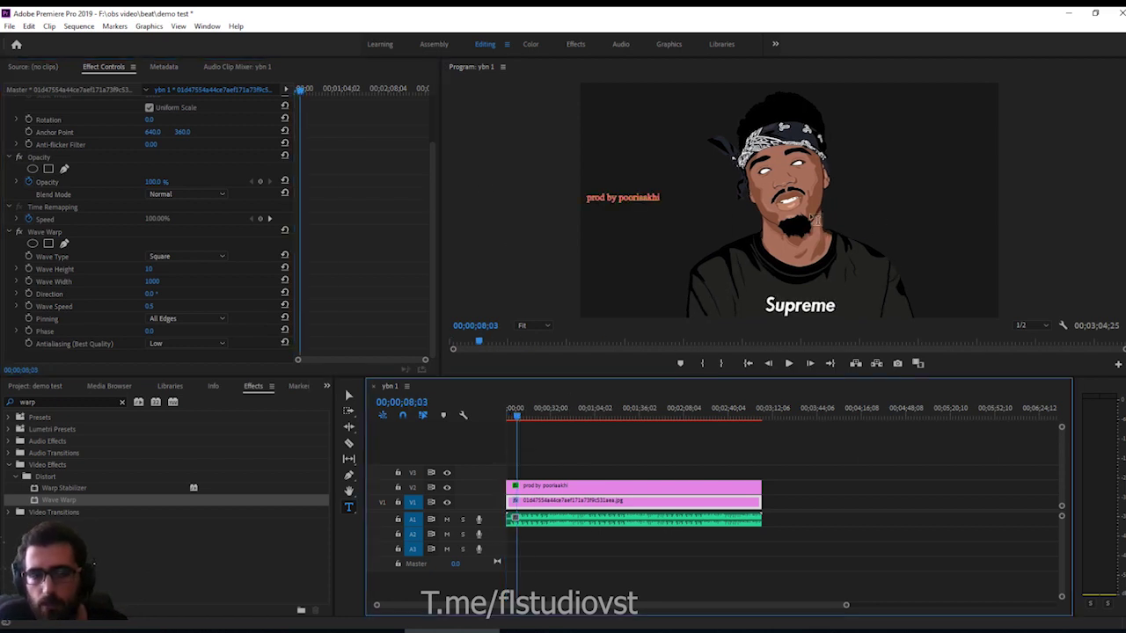
Preview the sequence while lowering Wave Warp speed to 0.2, then 0.1.
key("space")
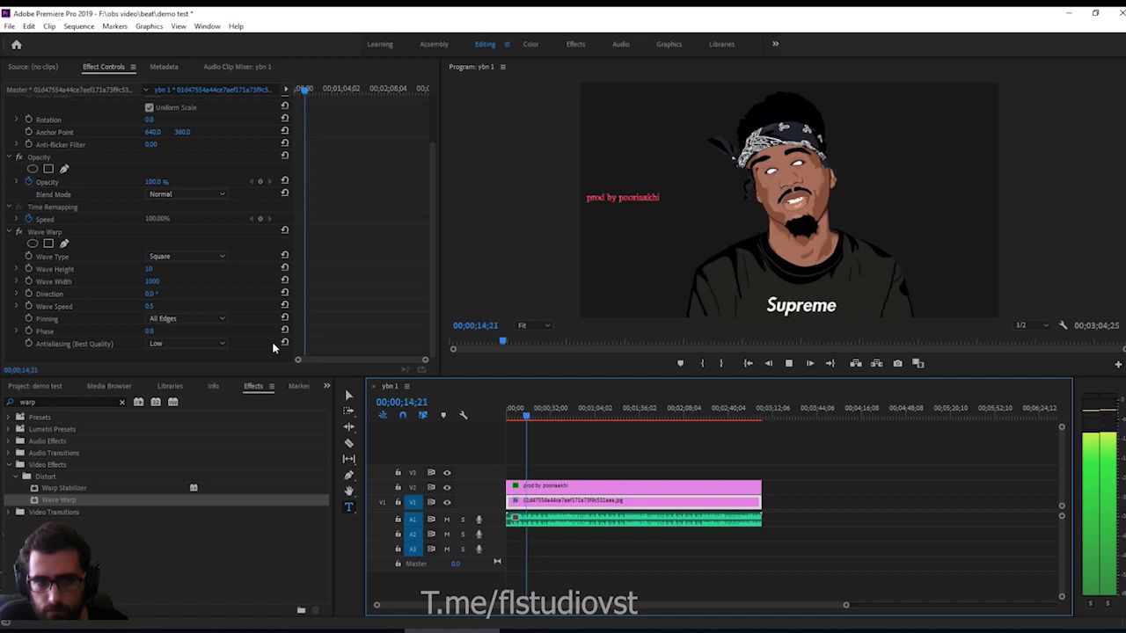
left_click(146, 307)
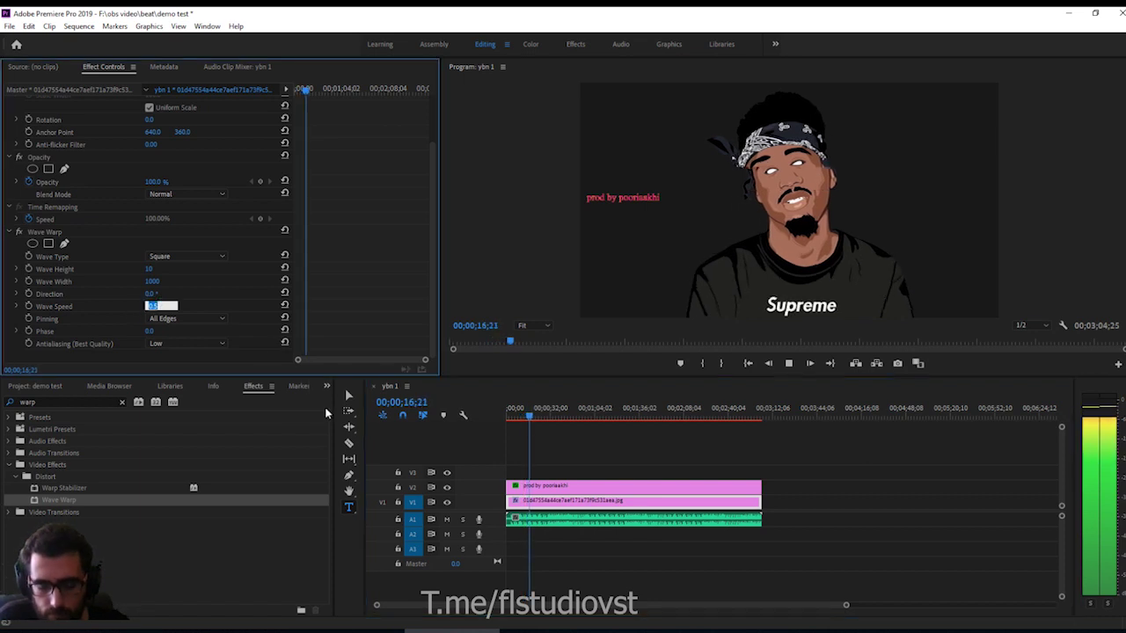
type("0.2")
key("Return")
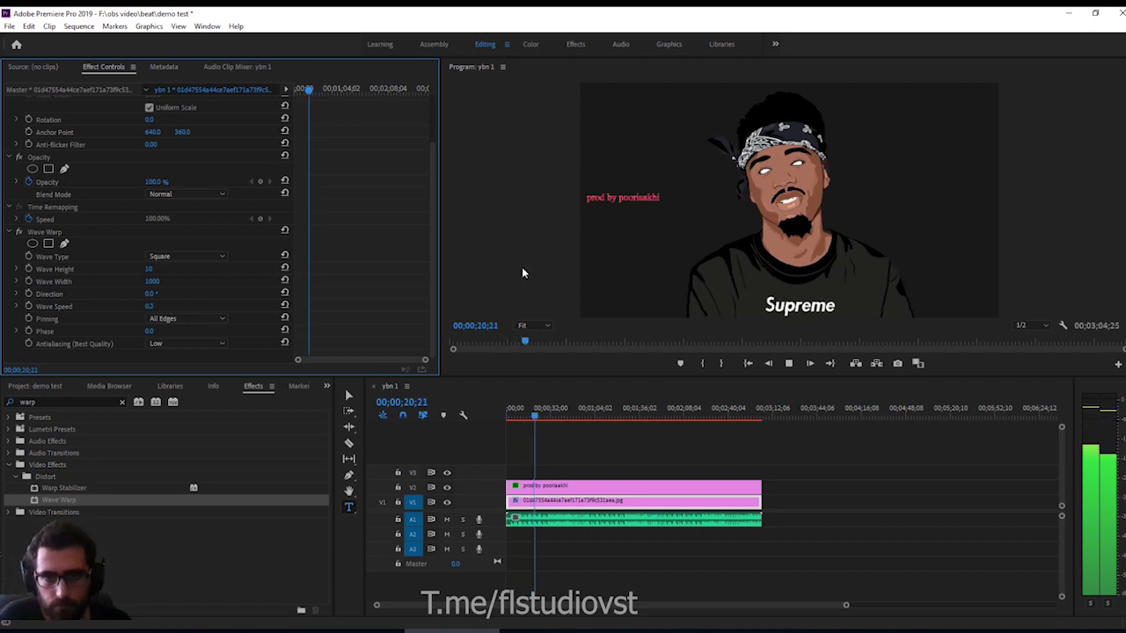
key("space")
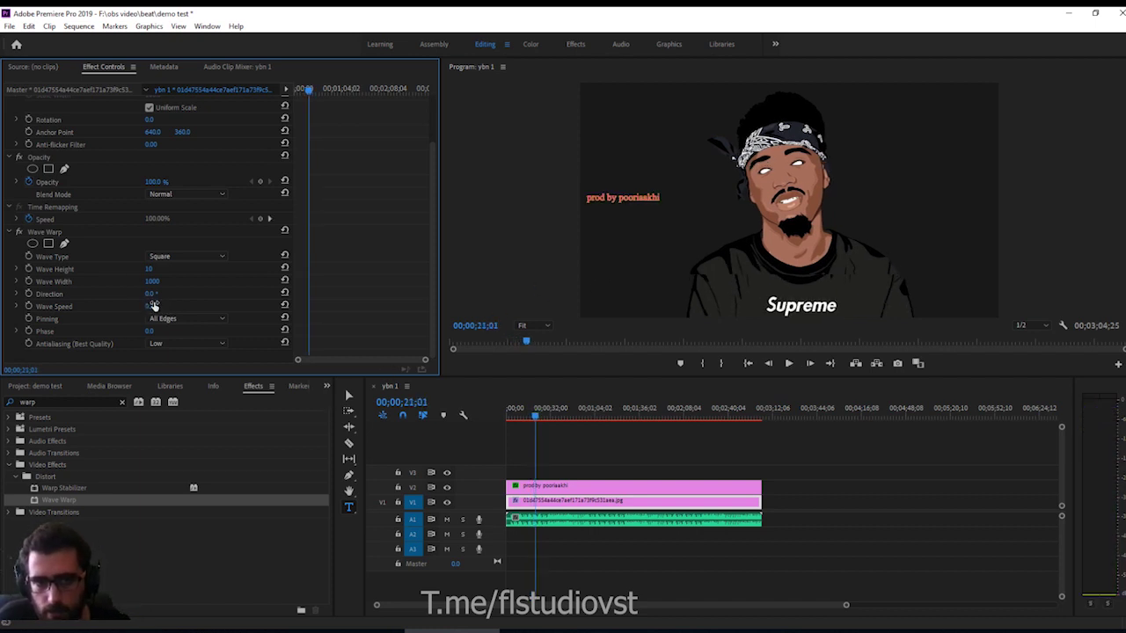
left_click(154, 304)
type("0.1")
key("Return")
key("space")
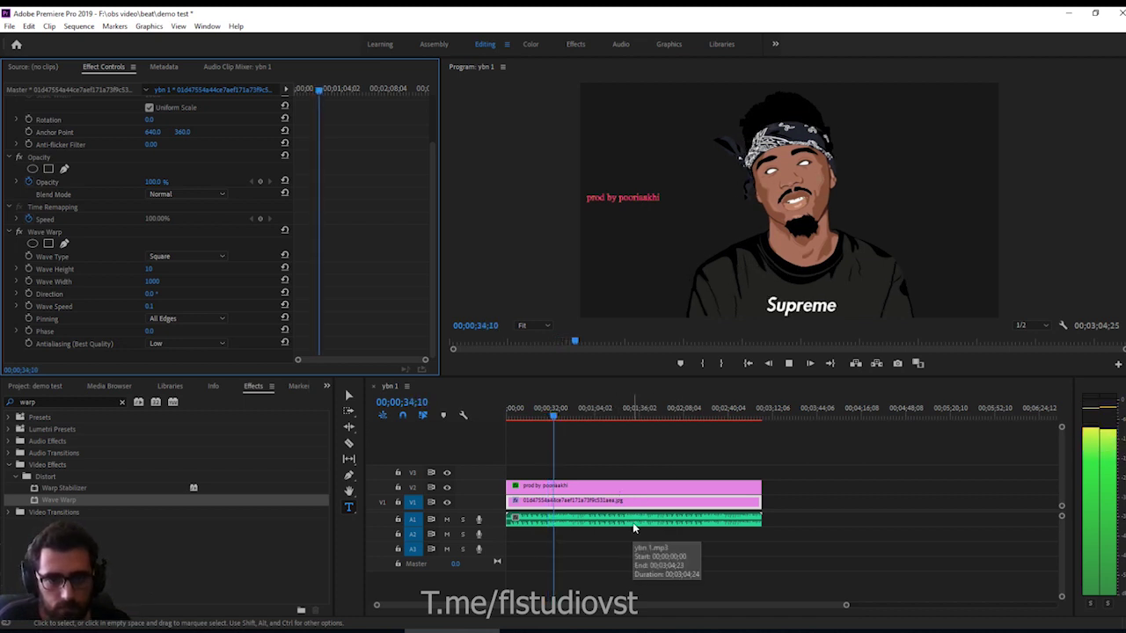
key("space")
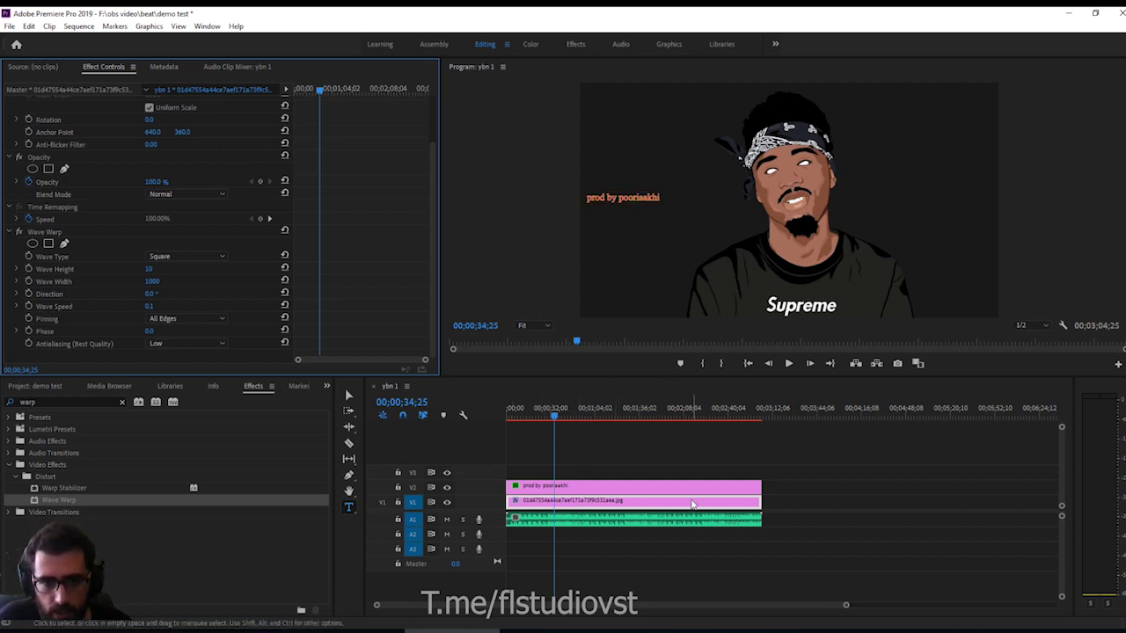
Copy the Wave Warp effect, then cut it off the image clip.
right_click(70, 233)
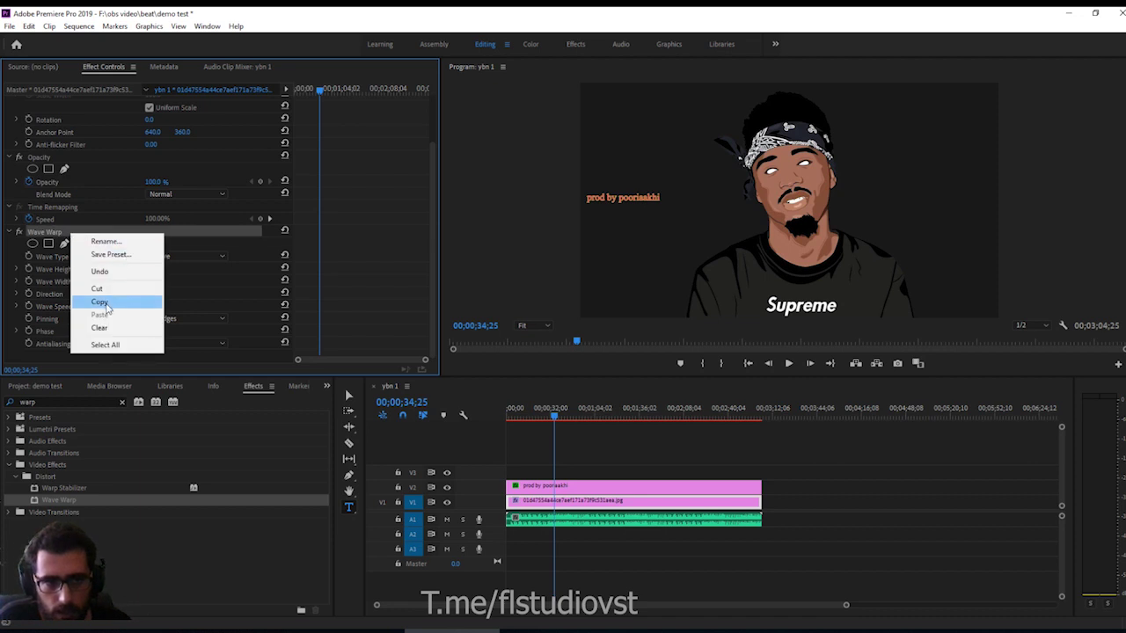
left_click(100, 302)
right_click(102, 232)
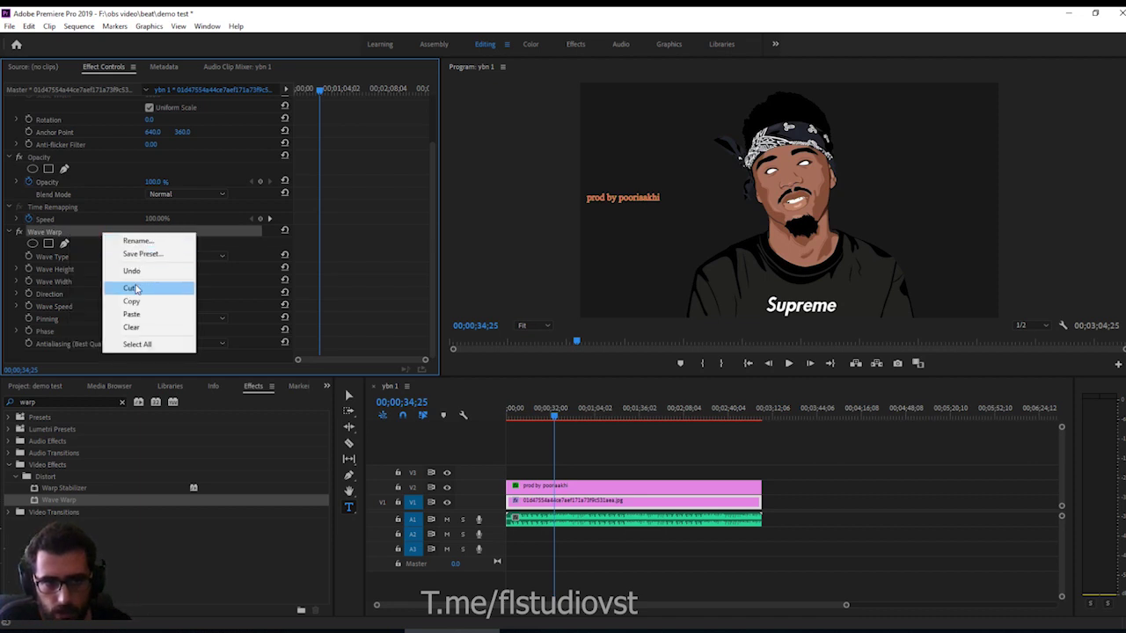
left_click(137, 288)
Create a 1280x720 adjustment layer and place it on track V3 at the start.
left_click(50, 387)
right_click(230, 530)
mouse_move(289, 369)
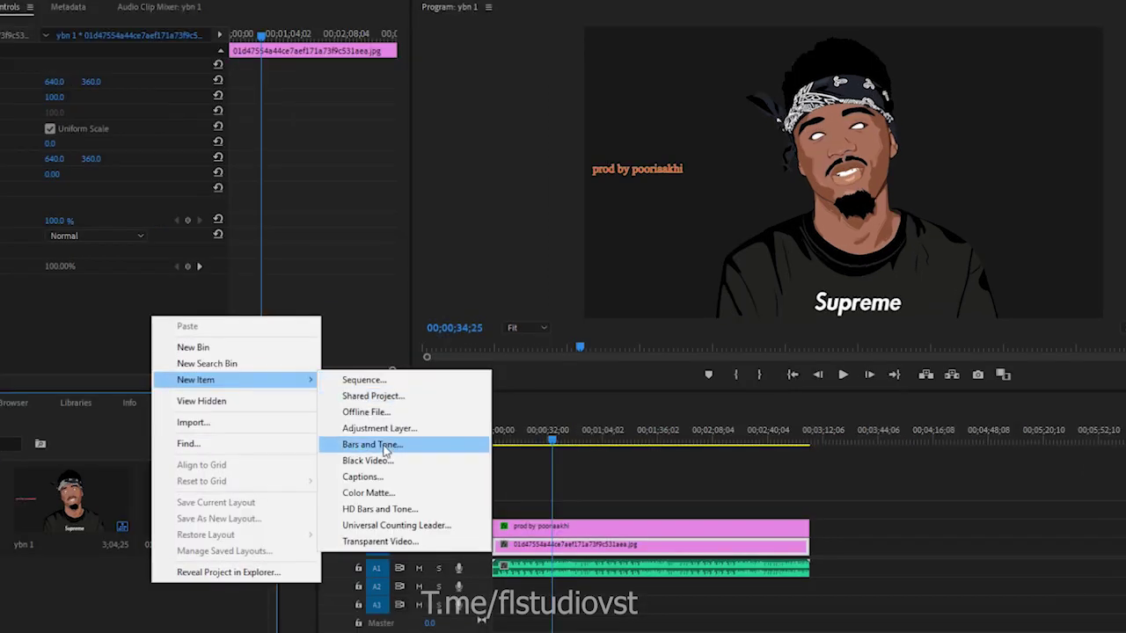
left_click(383, 431)
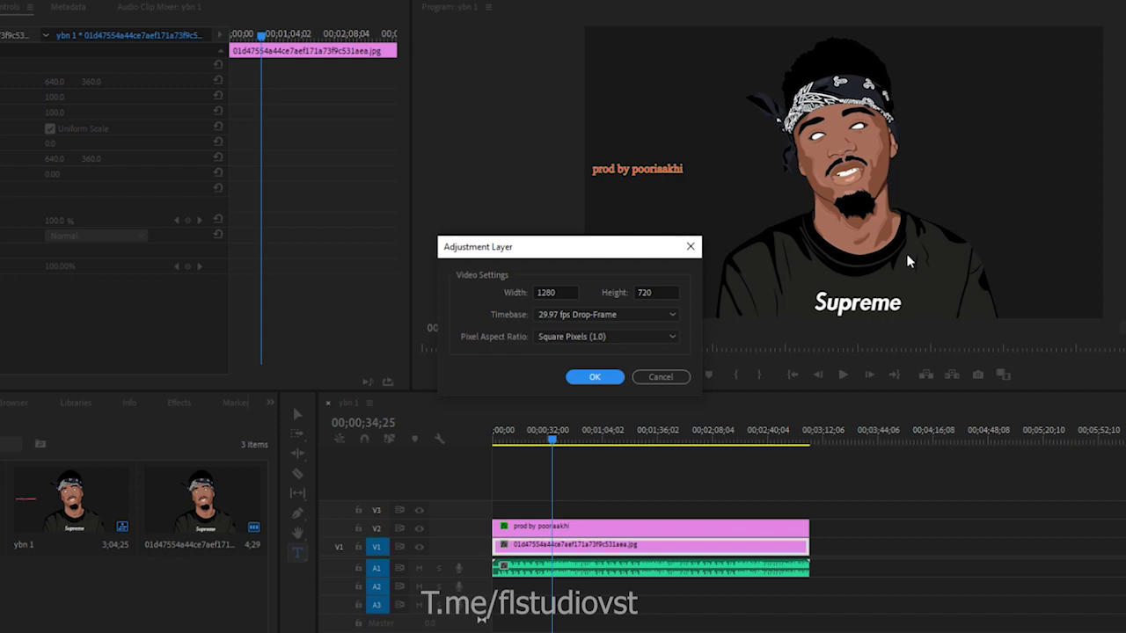
left_click(594, 380)
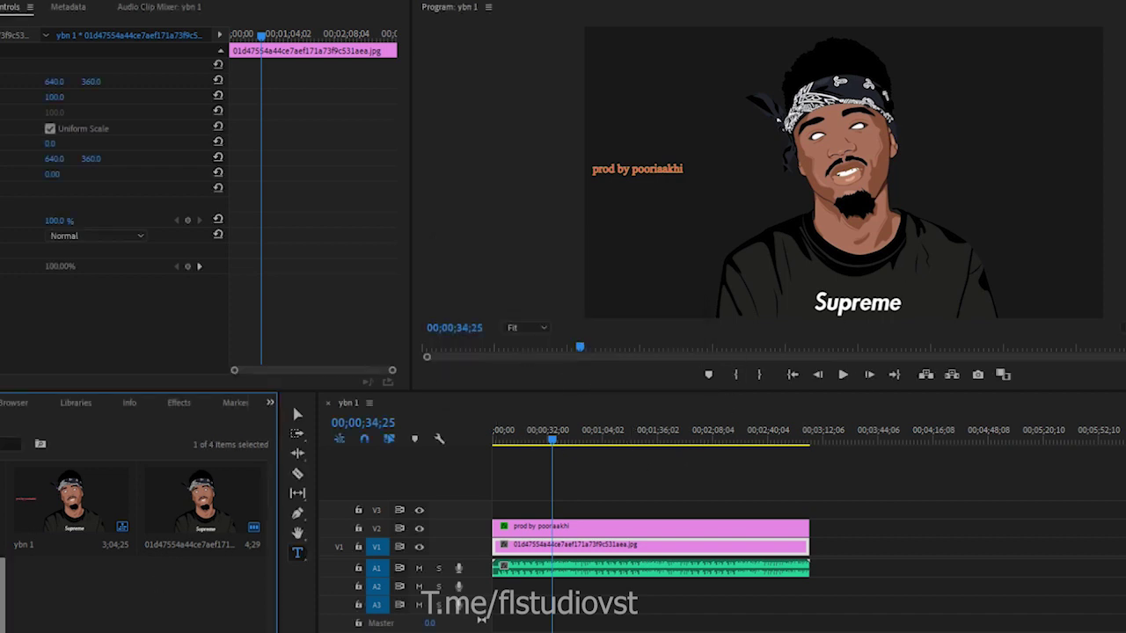
mouse_move(481, 619)
left_mouse_down()
mouse_move(513, 513)
mouse_move(811, 527)
left_mouse_up()
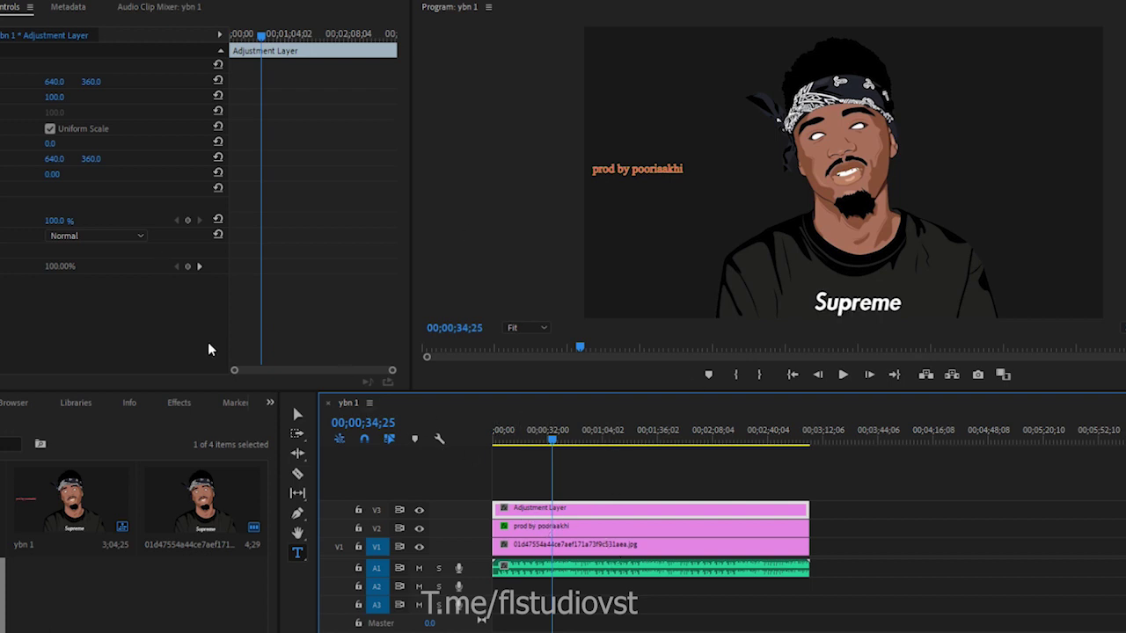
Paste Wave Warp onto the adjustment layer and preview the sequence from the beginning.
right_click(79, 304)
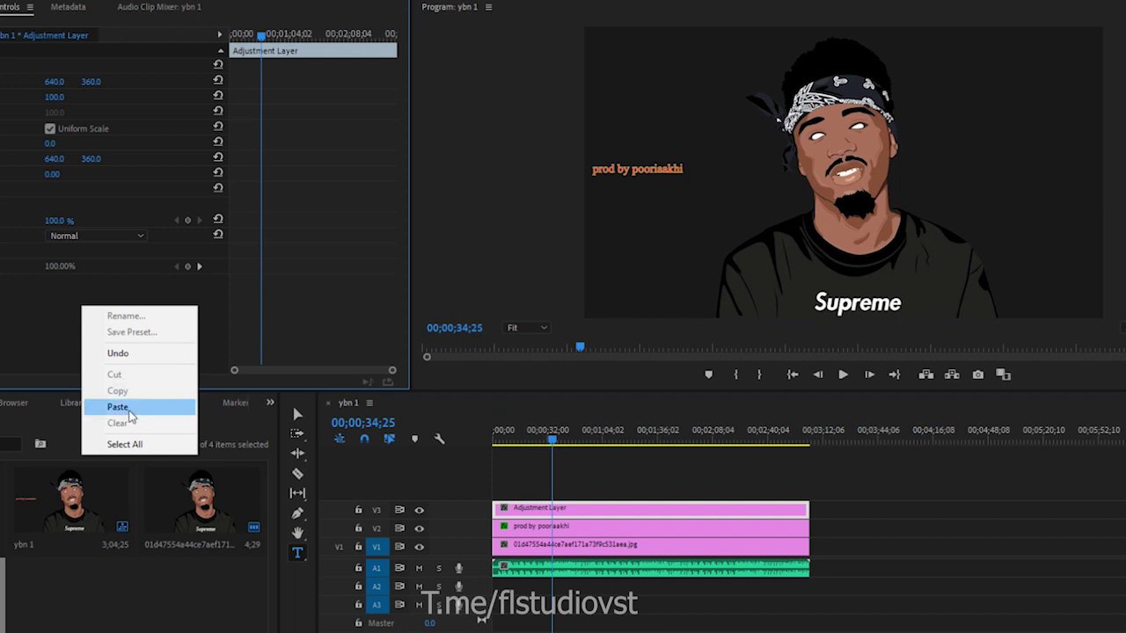
left_click(128, 401)
left_click_drag(540, 440, 495, 437)
key("space")
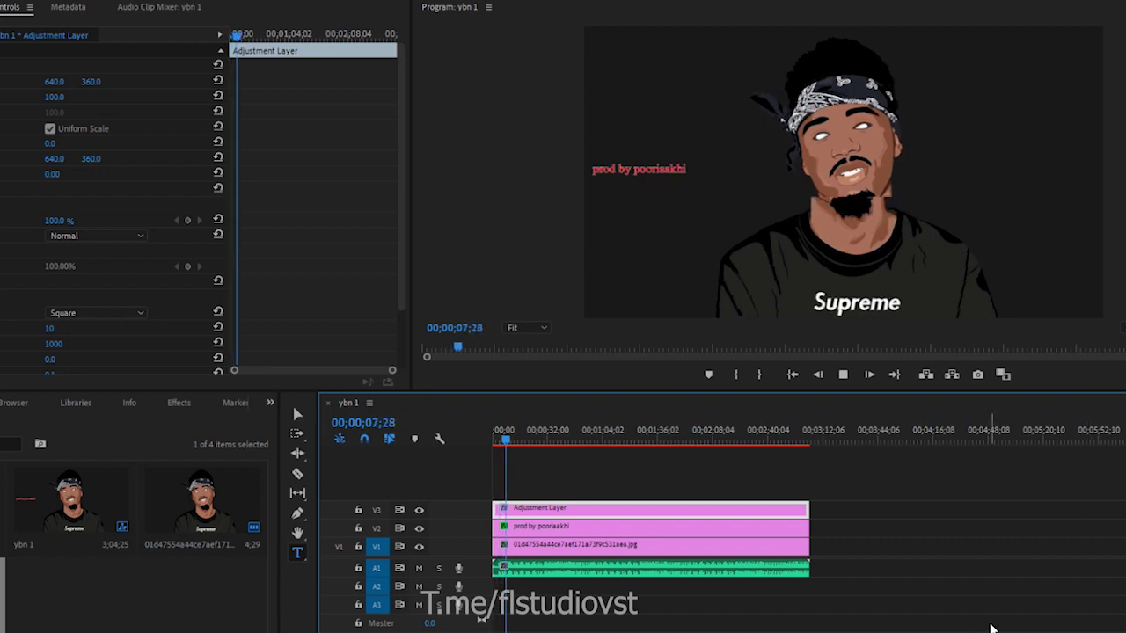
key("space")
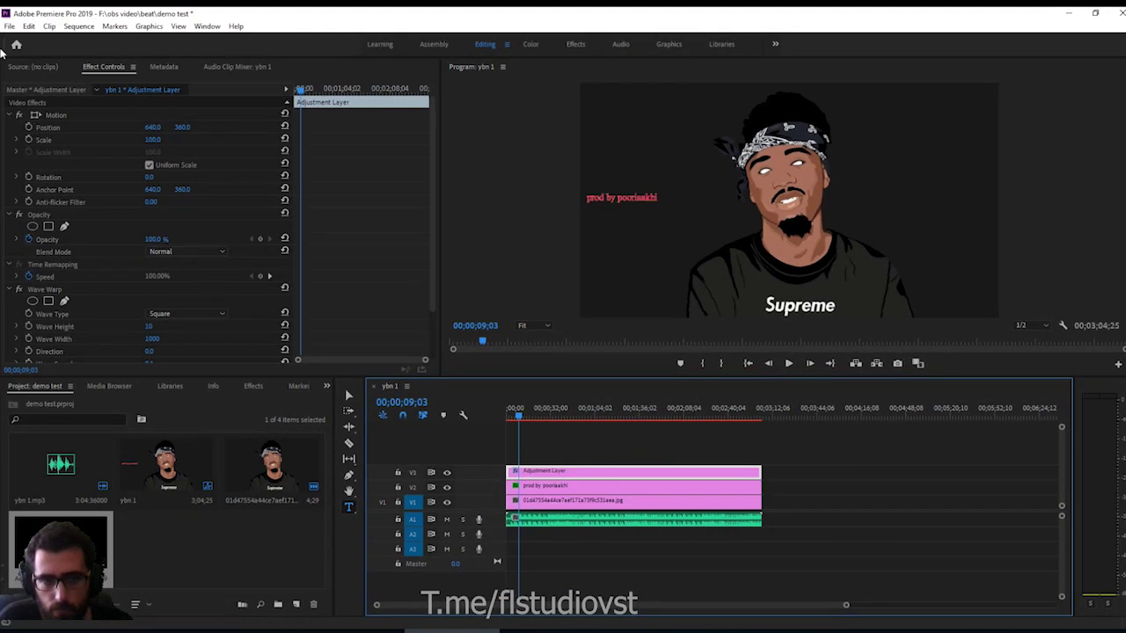
left_click(9, 25)
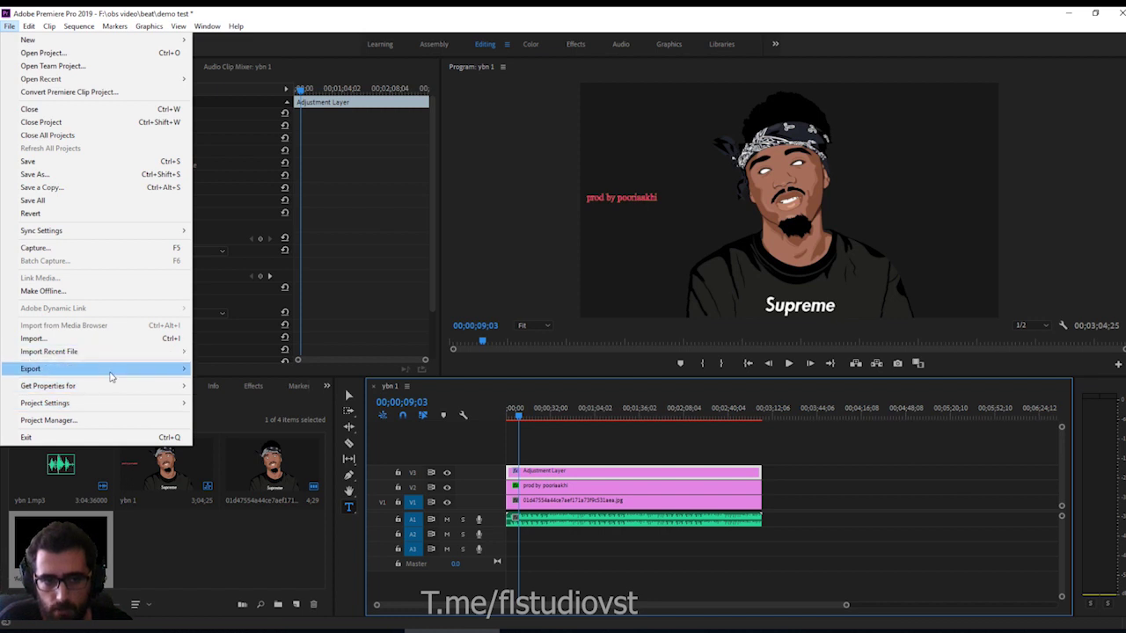
Open Export Settings for the sequence and confirm the output file location.
mouse_move(114, 373)
left_click(222, 373)
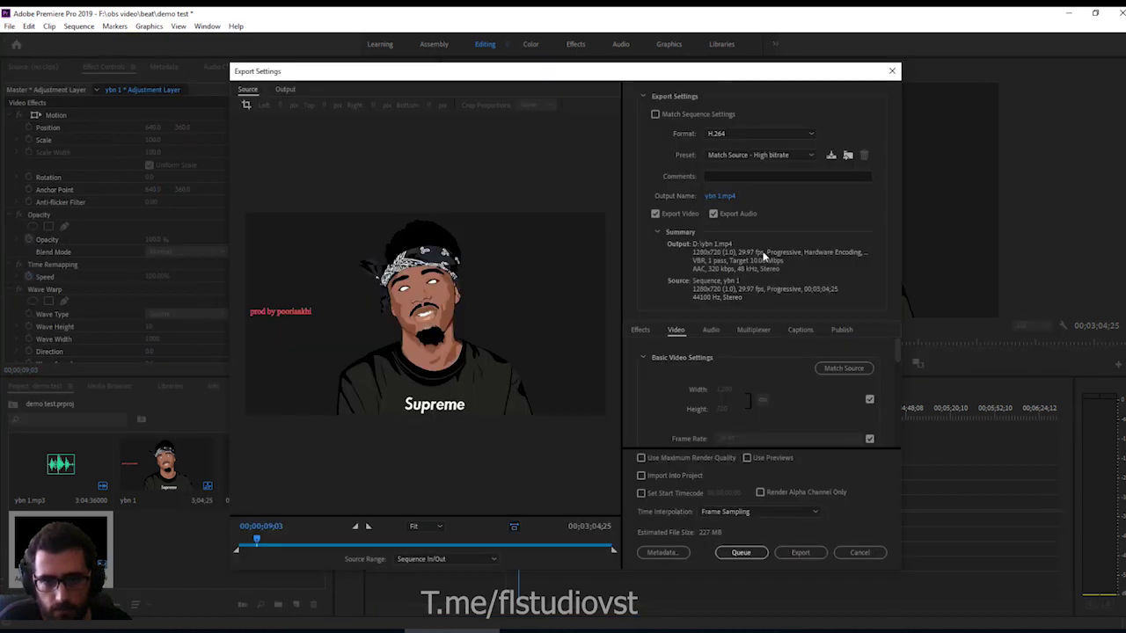
left_click(723, 197)
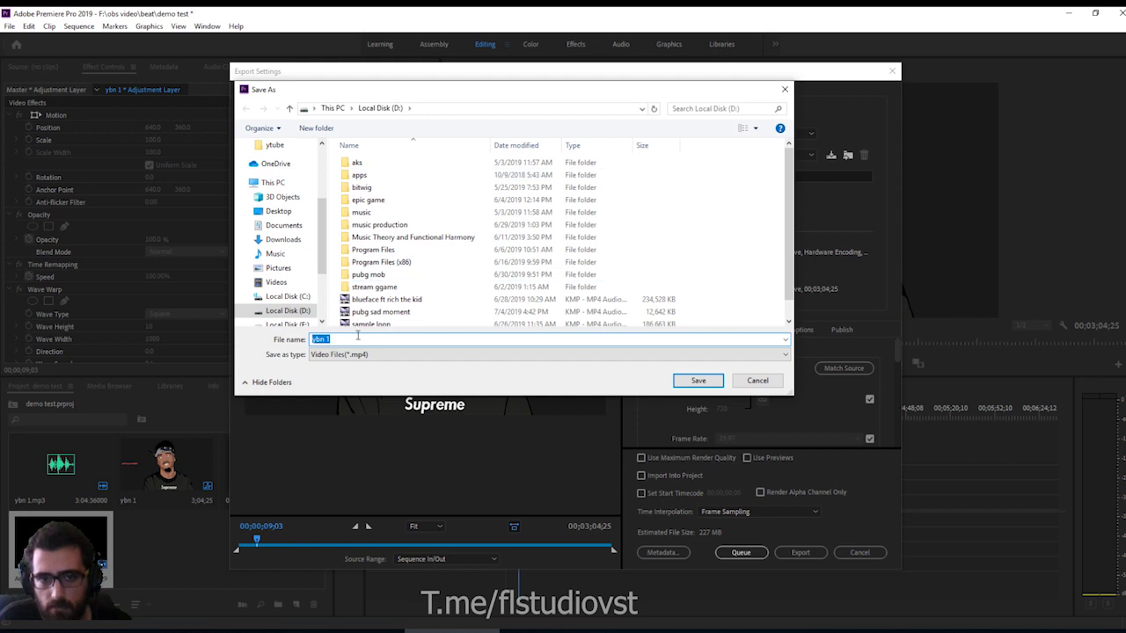
left_click(699, 385)
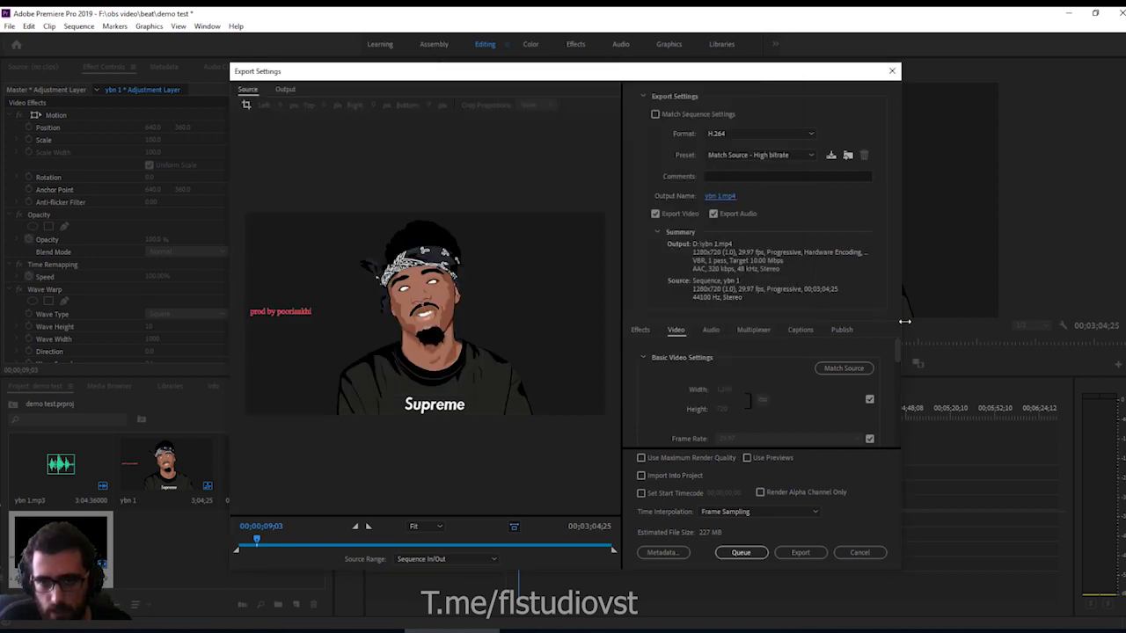
Try the my render preset, then choose the High Quality 720p HD preset.
left_click(749, 155)
scroll(771, 284, "up", 1)
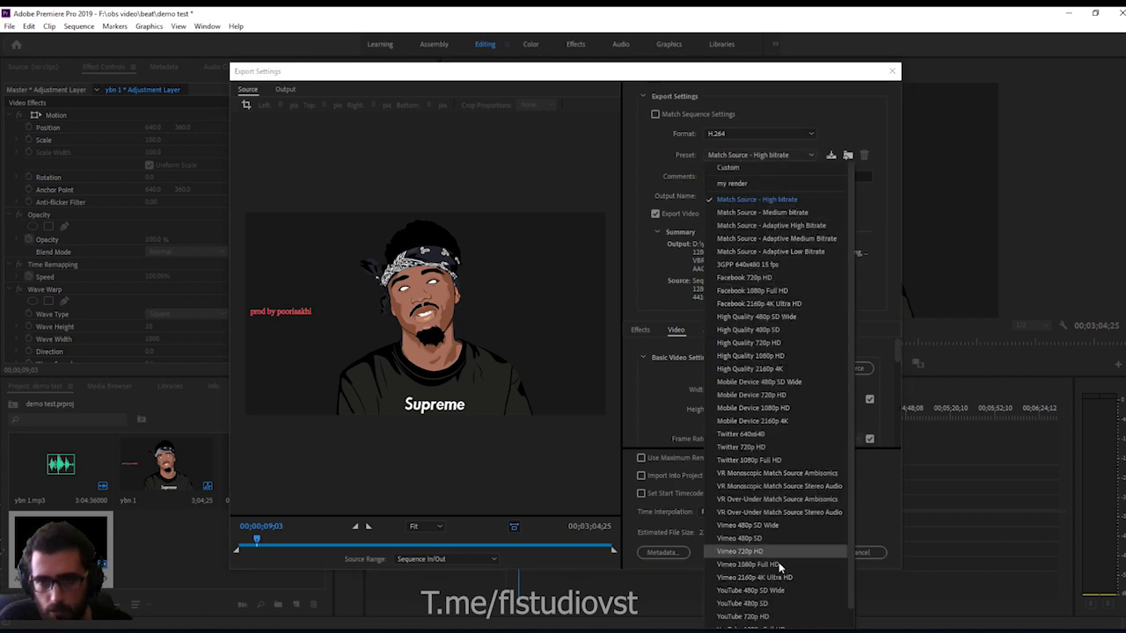
left_click(733, 183)
left_click(785, 154)
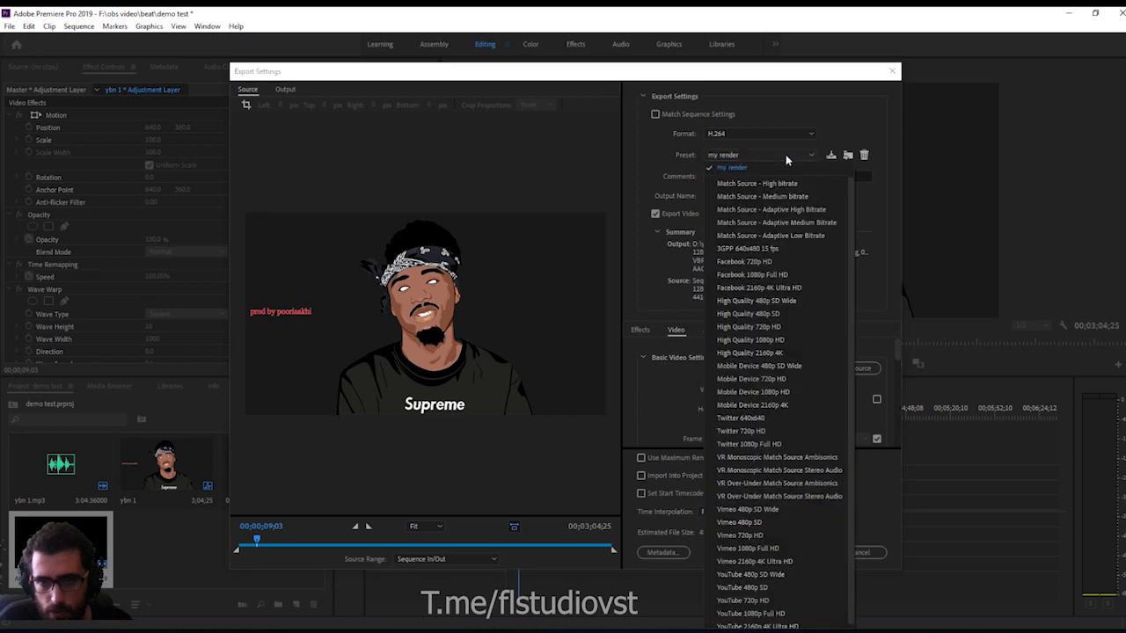
left_click(729, 158)
left_click(750, 153)
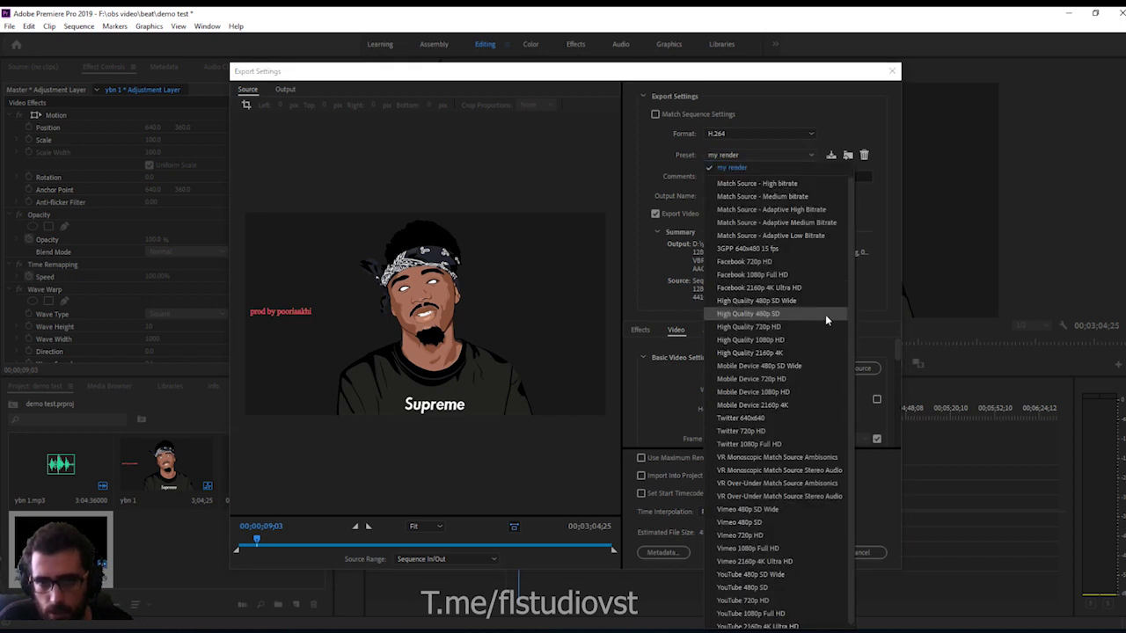
left_click_drag(851, 243, 848, 300)
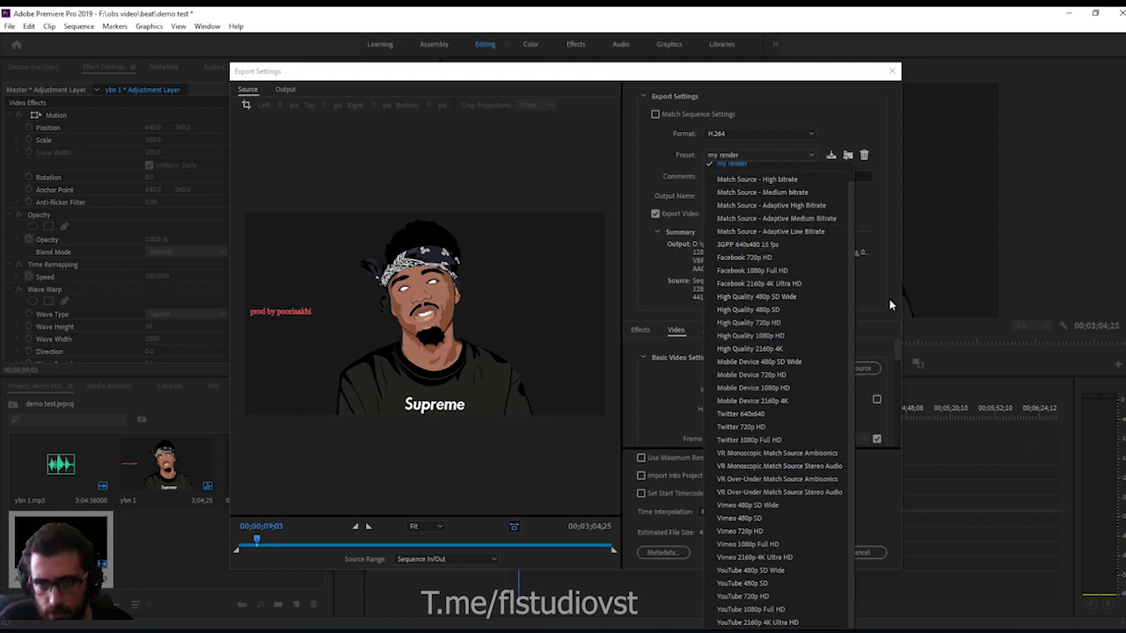
left_click(777, 323)
Use VBR, 2 pass encoding with 1 Mbps target and 1.9 Mbps maximum bitrate.
left_click_drag(896, 350, 896, 398)
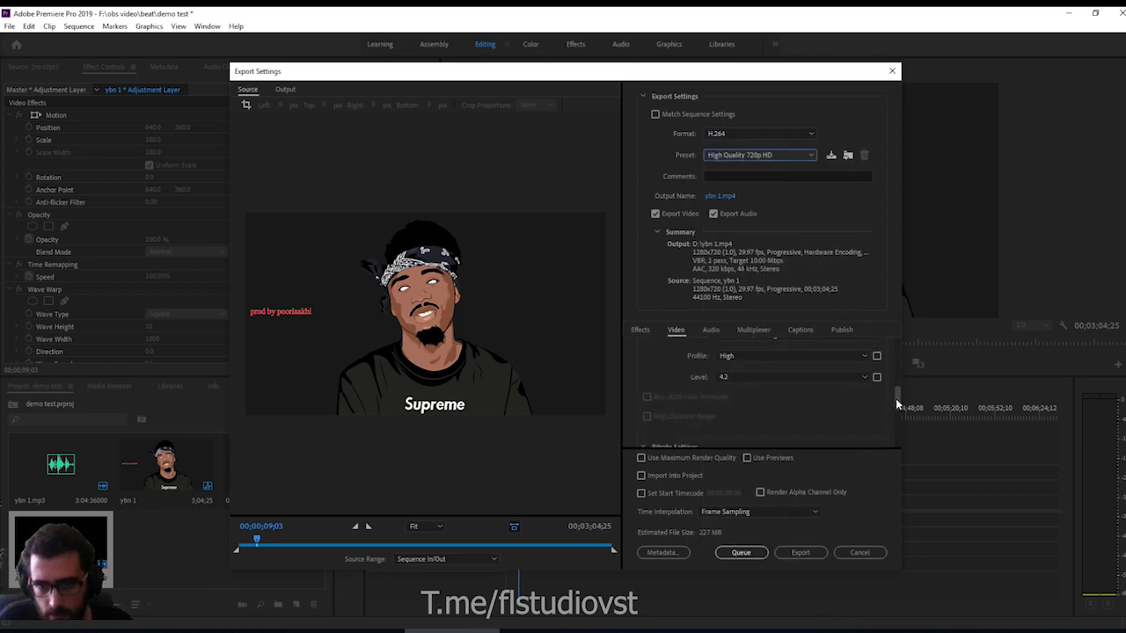
left_click_drag(895, 398, 896, 425)
left_click(765, 346)
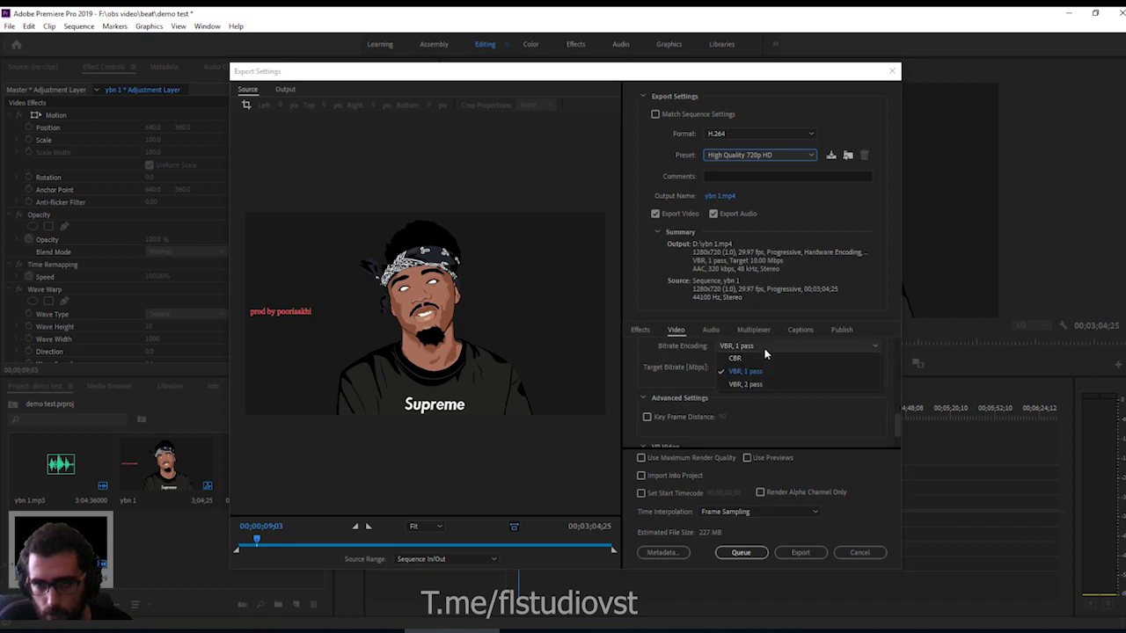
left_click(752, 384)
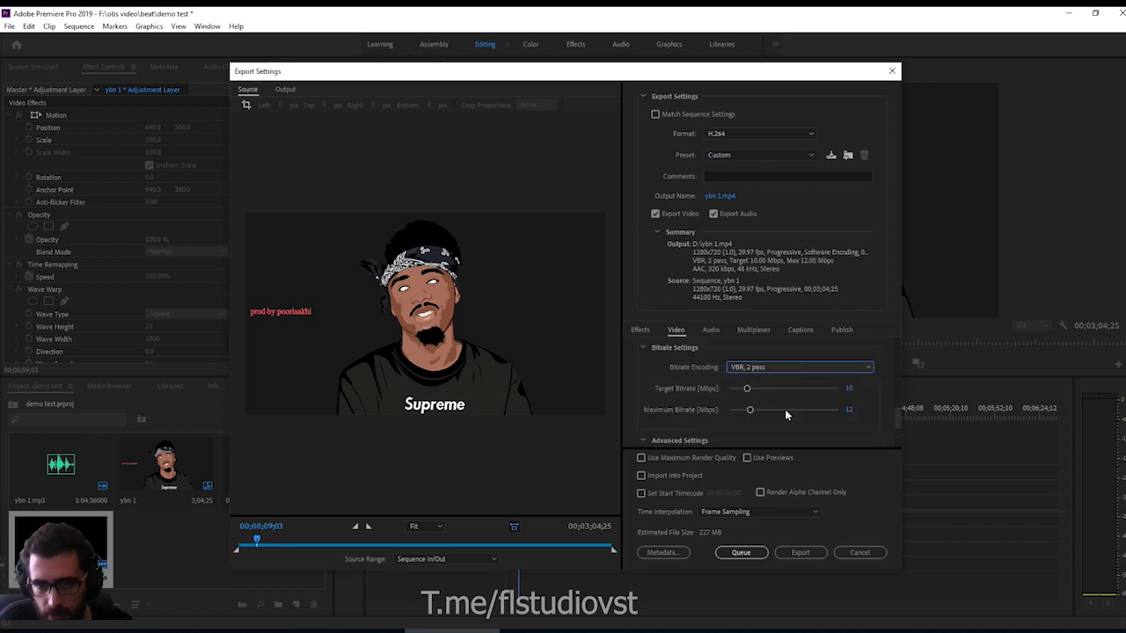
left_click_drag(748, 393, 741, 395)
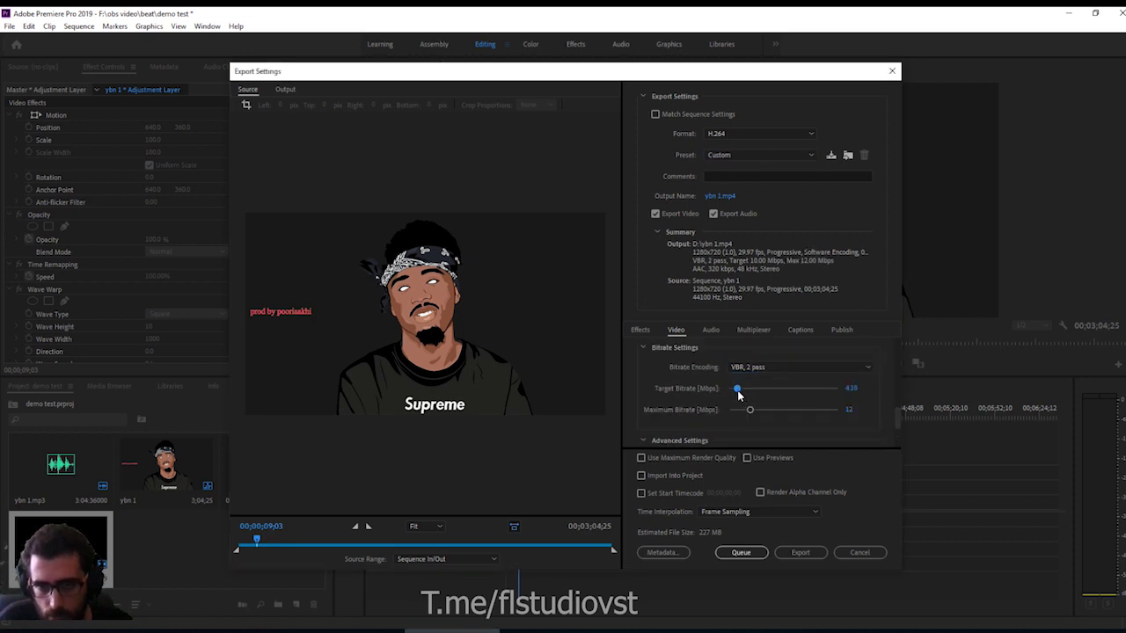
left_click_drag(750, 410, 748, 411)
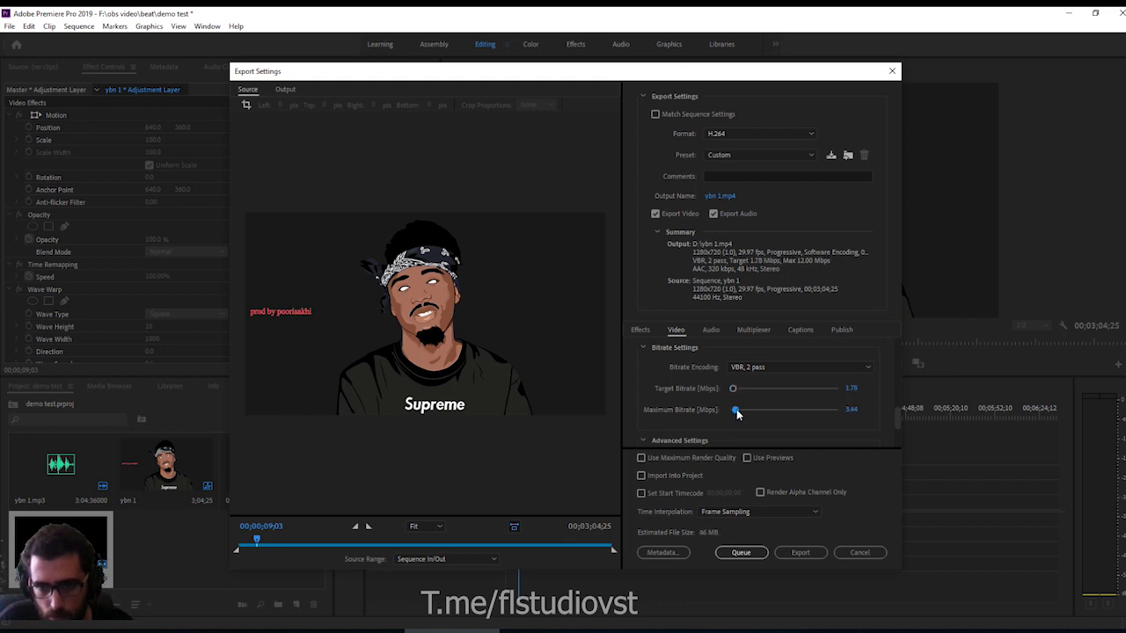
left_click(850, 409)
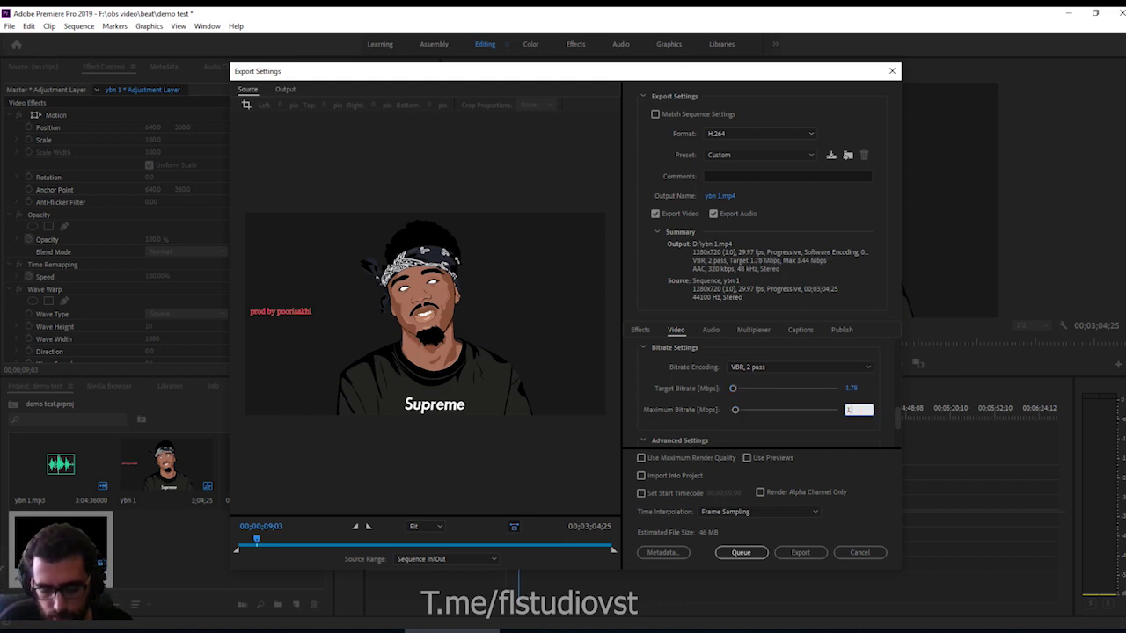
key("Return")
left_click(850, 388)
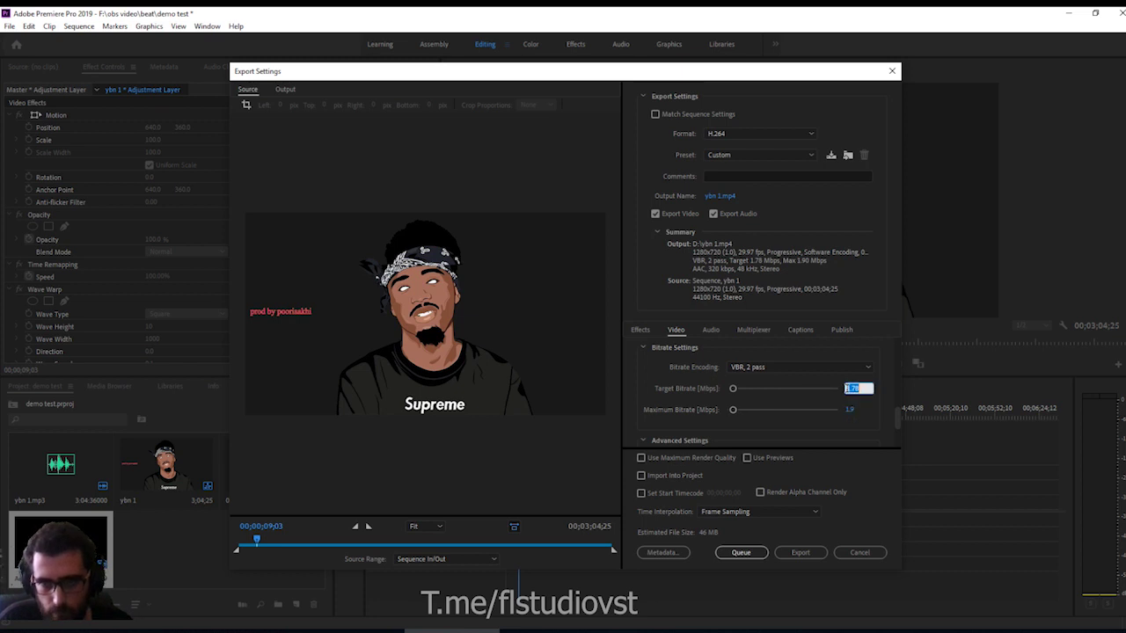
type("1")
key("Return")
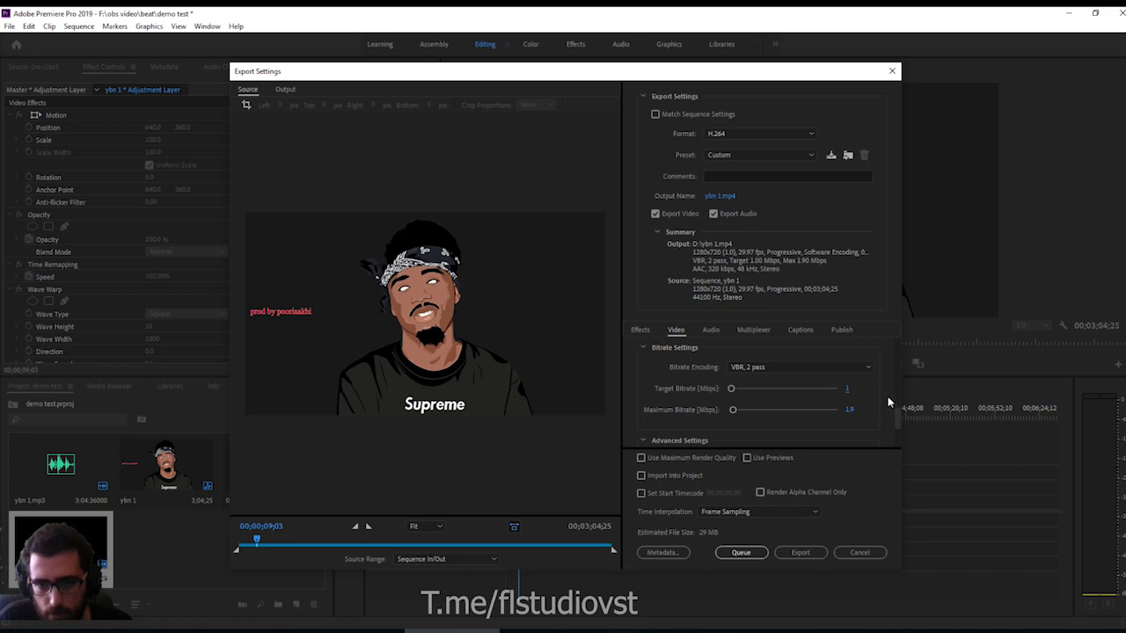
mouse_move(895, 418)
left_mouse_down()
mouse_move(896, 444)
mouse_move(893, 345)
left_mouse_up()
Set the audio sample rate to 44100 Hz and close Export Settings.
left_click(711, 329)
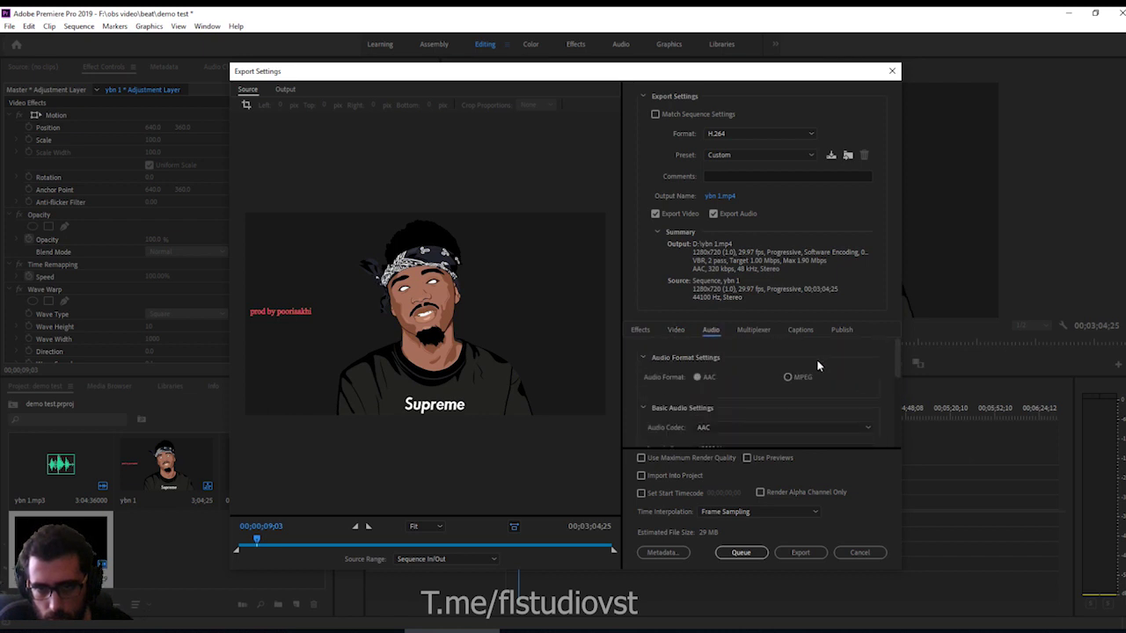
left_click_drag(898, 352, 897, 363)
left_click(732, 419)
left_click(720, 444)
mouse_move(898, 378)
left_mouse_down()
mouse_move(893, 428)
mouse_move(893, 352)
left_mouse_up()
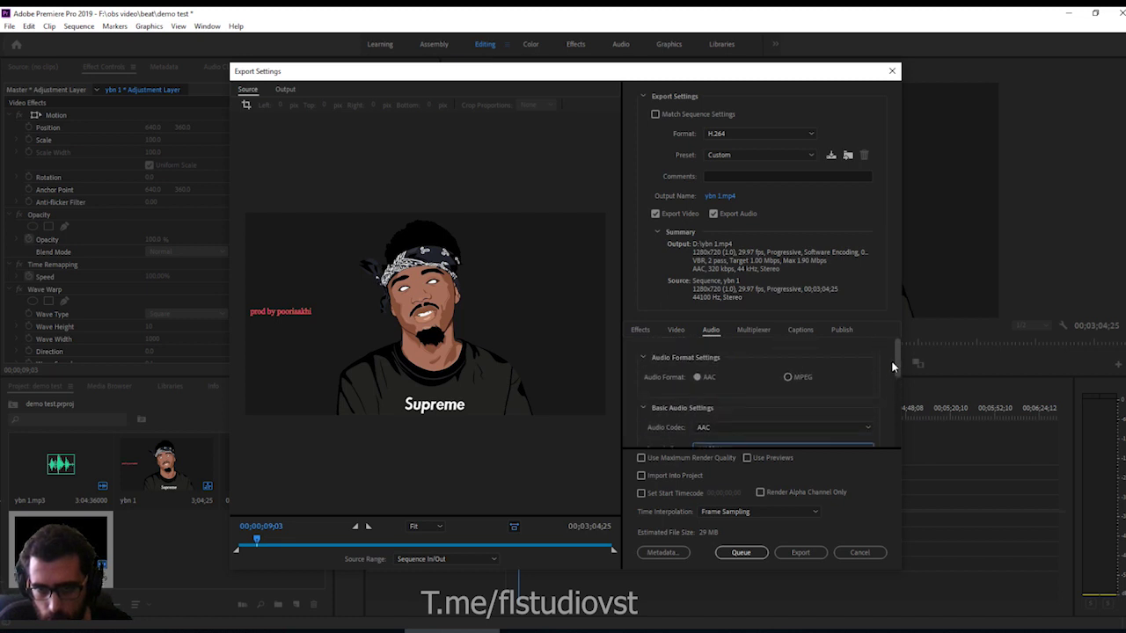
left_click(675, 331)
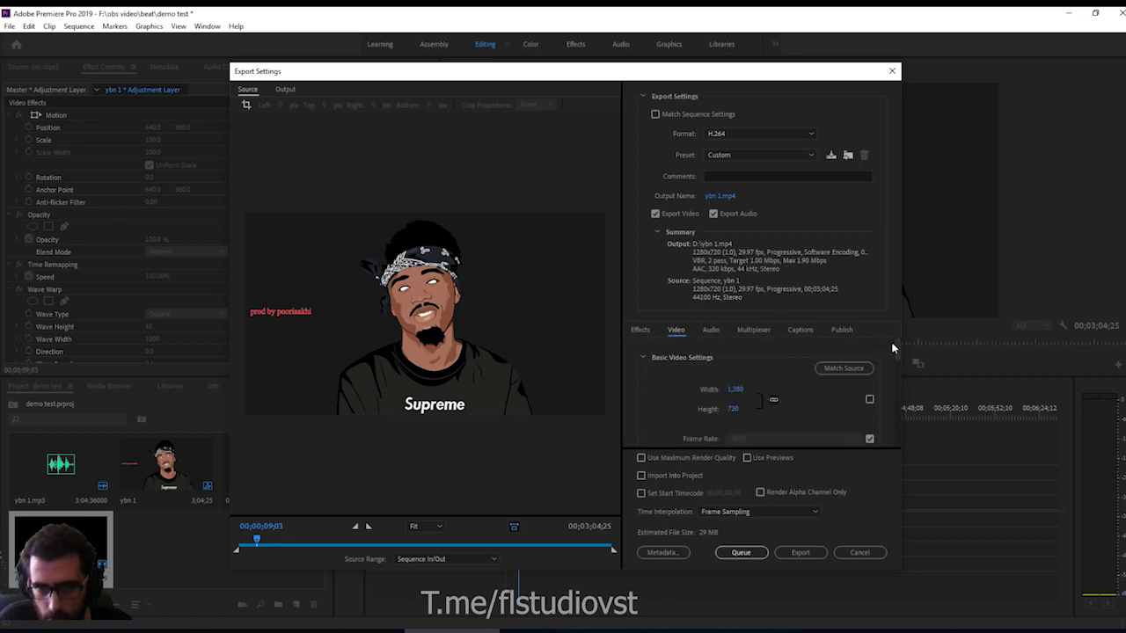
left_click_drag(895, 352, 896, 438)
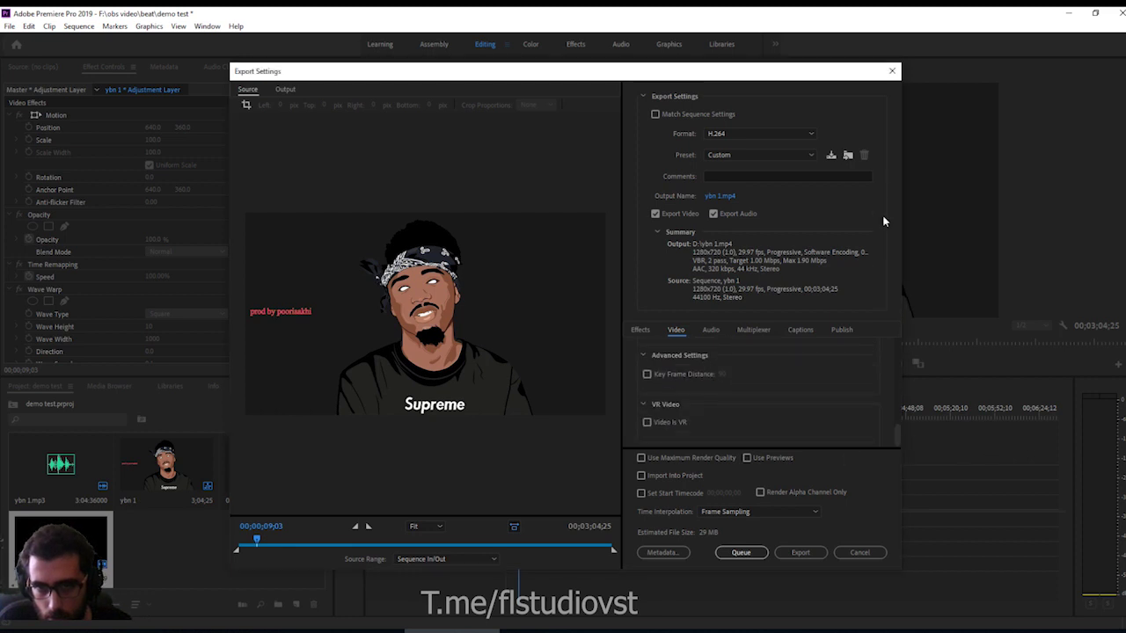
left_click(851, 554)
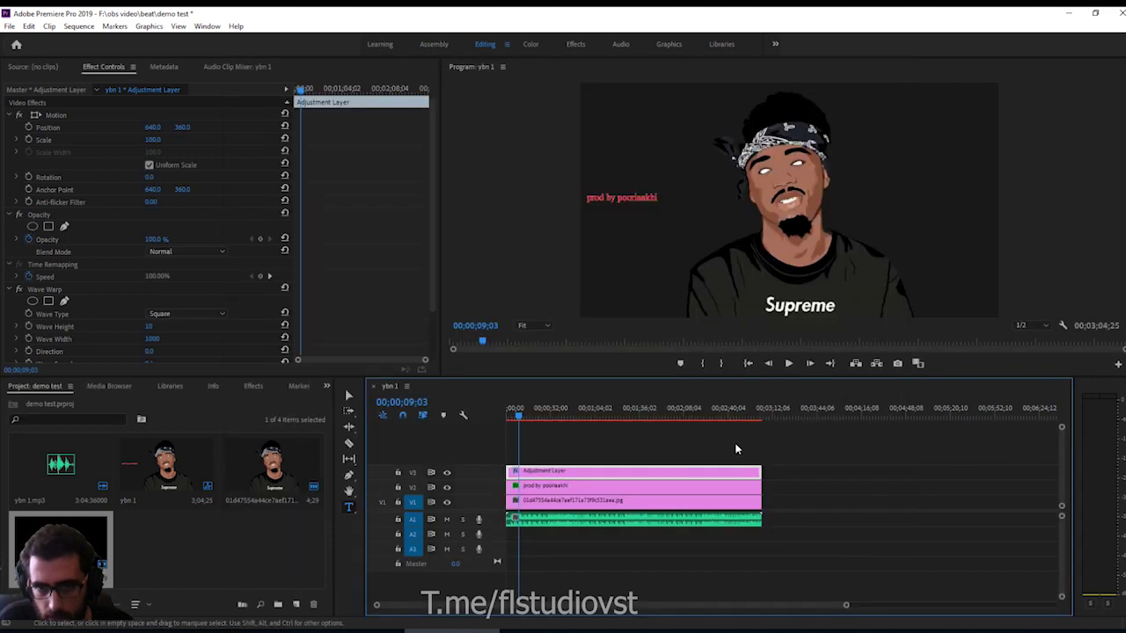
Trim all timeline clips to end near 32 seconds.
left_click_drag(771, 441, 714, 567)
left_click_drag(767, 479, 559, 482)
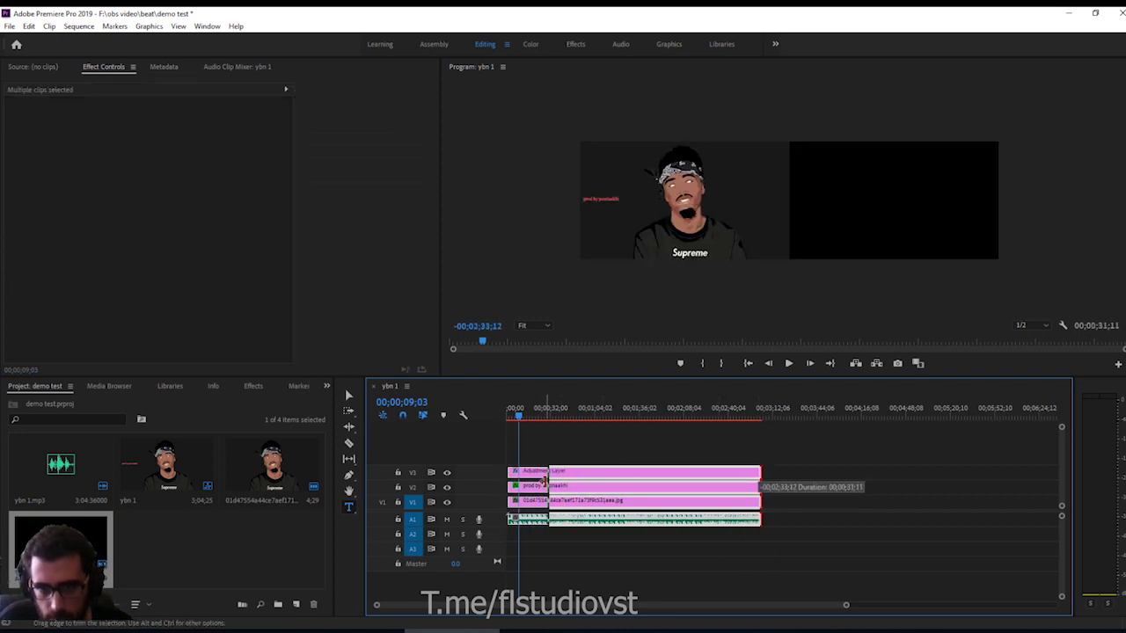
left_click_drag(560, 482, 547, 482)
key("Home")
Apply default transitions at the start of the clips.
right_click(510, 470)
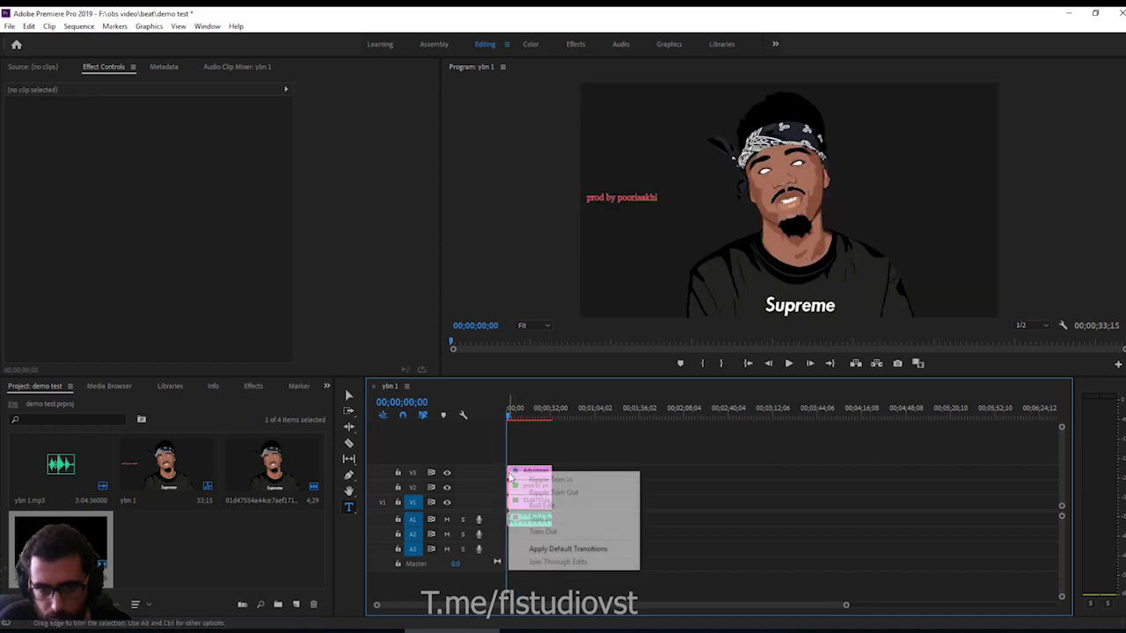
left_click(563, 547)
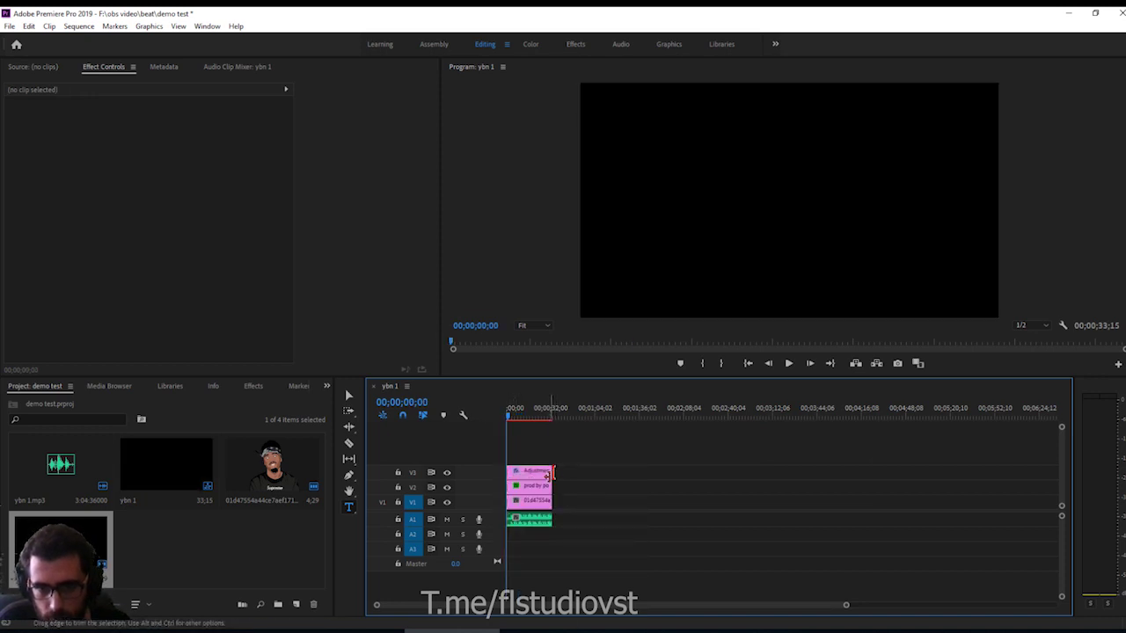
left_click_drag(563, 467, 547, 502)
right_click(547, 495)
left_click(525, 534)
Apply default transitions at the clips' end and play the trimmed sequence.
left_click_drag(580, 456, 543, 524)
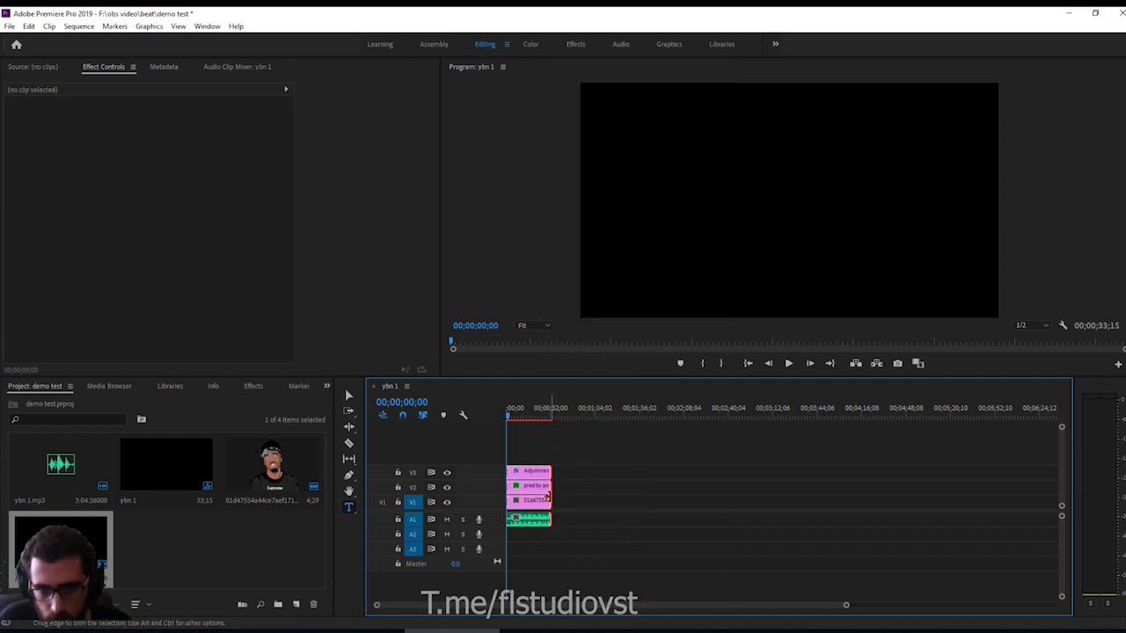
right_click(548, 496)
left_click(591, 572)
key("space")
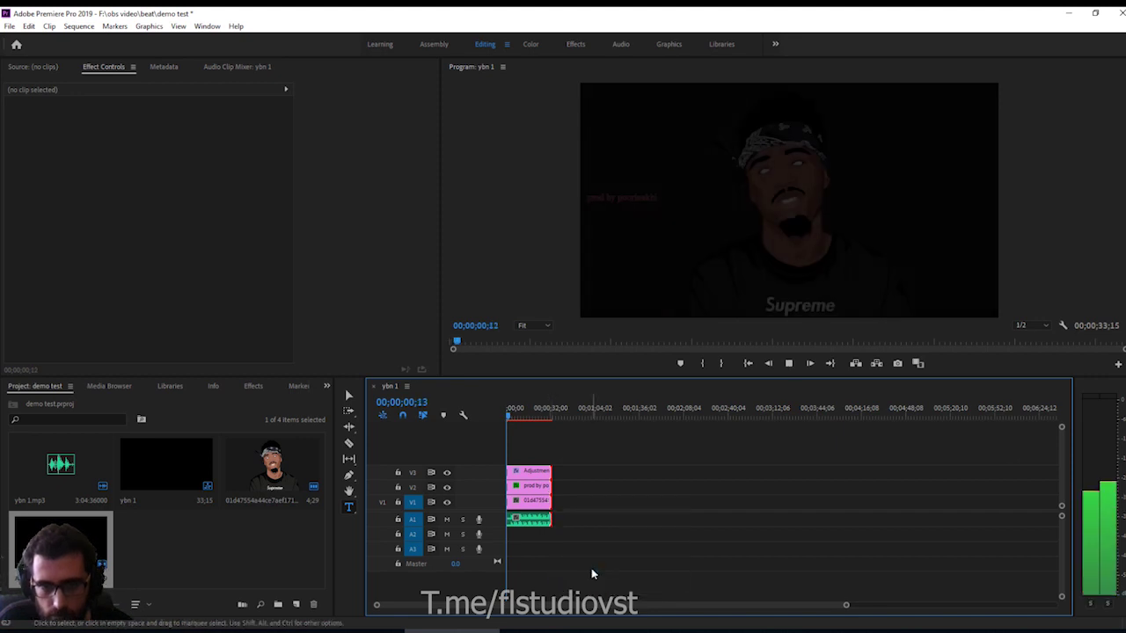
key("space")
left_click(8, 24)
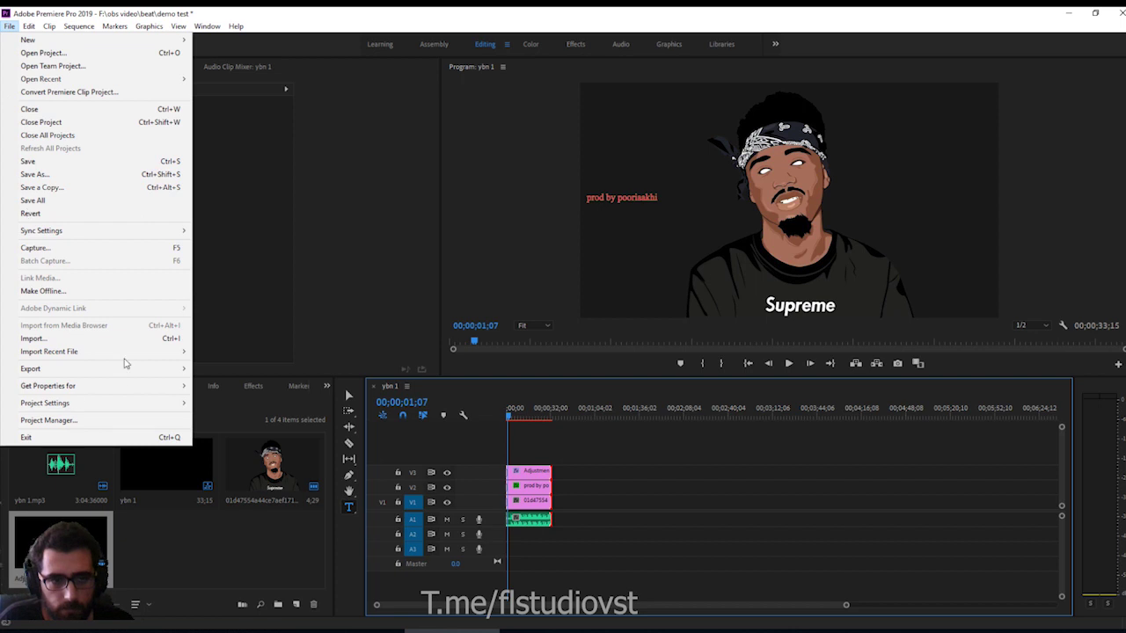
Export ybn 1.mp4 using the my render preset with a 1.2 Mbps target bitrate.
mouse_move(145, 370)
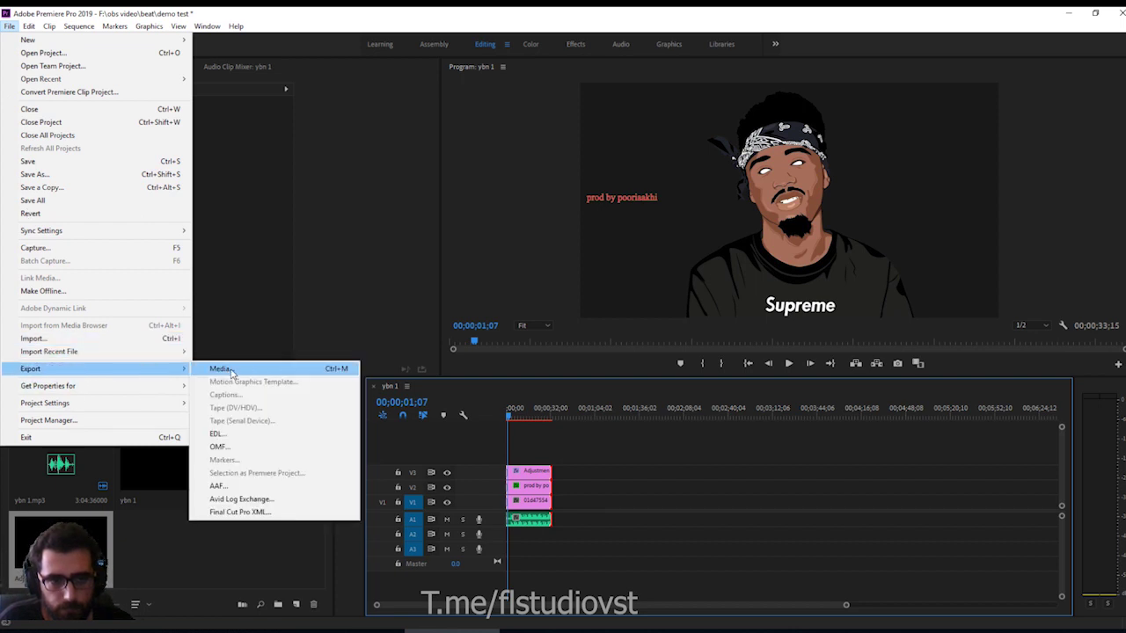
left_click(221, 369)
left_click(747, 154)
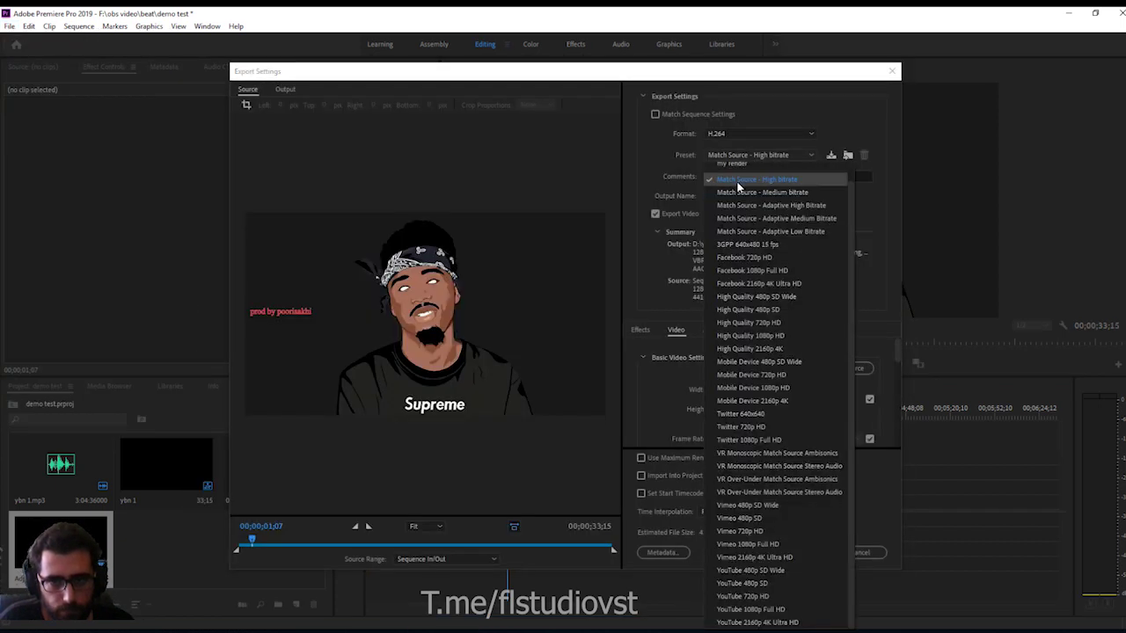
scroll(739, 190, "up", 1)
left_click(762, 184)
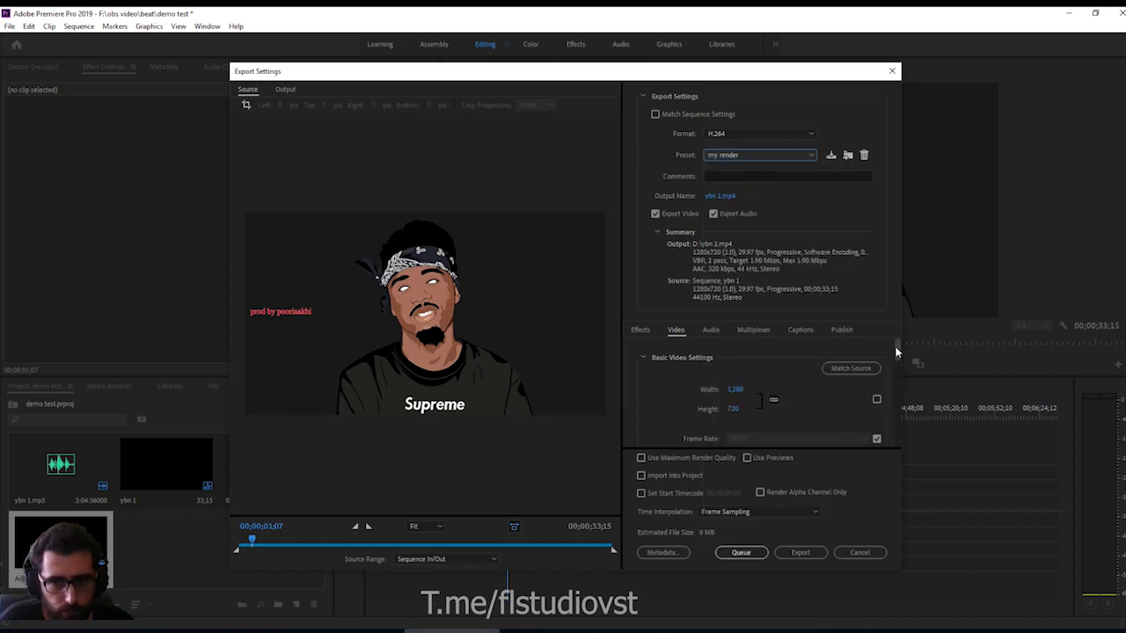
left_click_drag(898, 352, 899, 420)
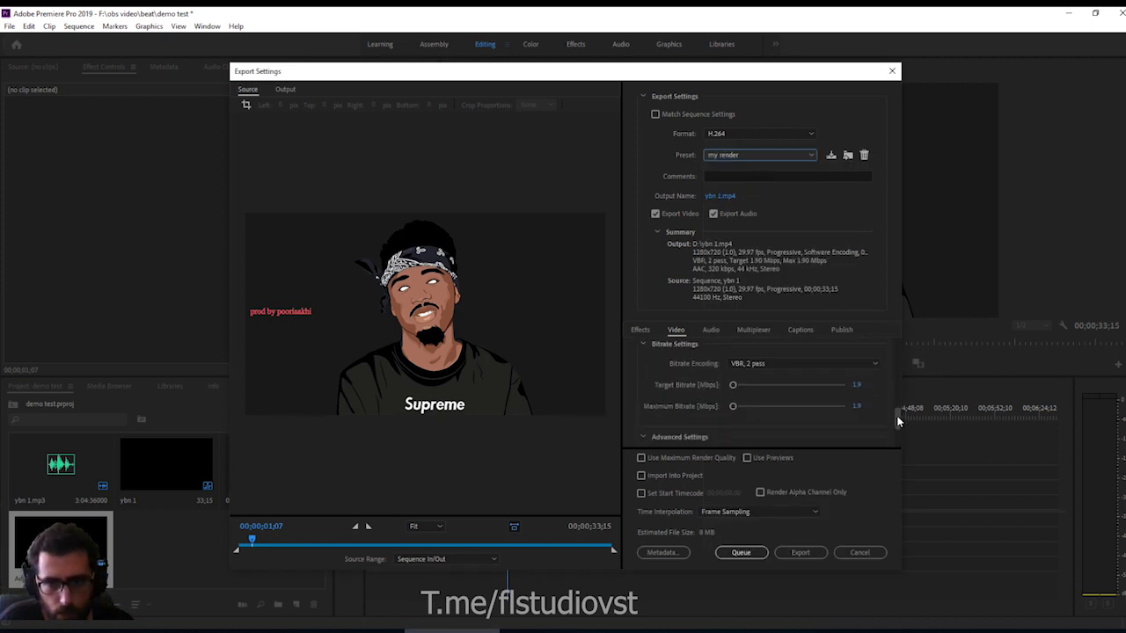
left_click(857, 381)
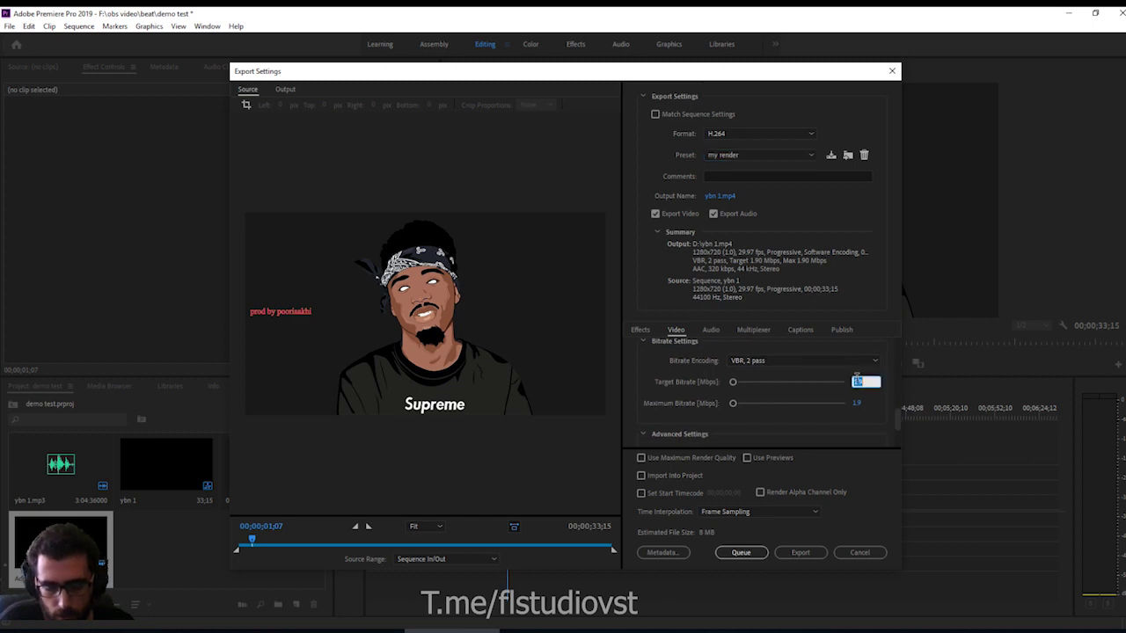
type("12")
key("Return")
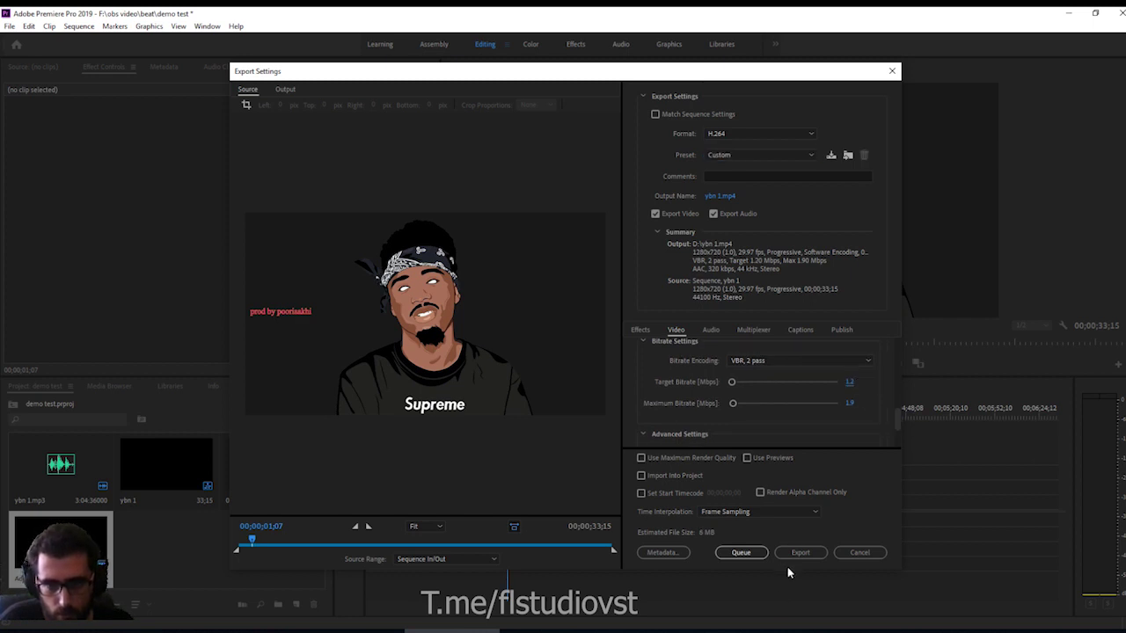
left_click(794, 554)
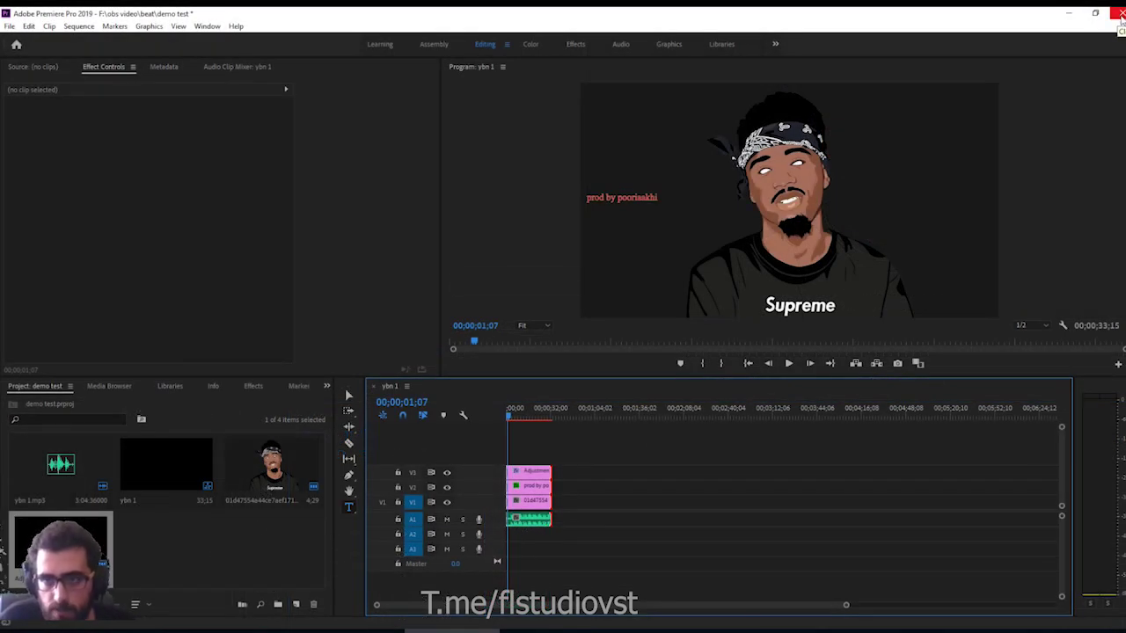
Close Premiere Pro without saving the project.
left_click(1122, 15)
left_click(569, 332)
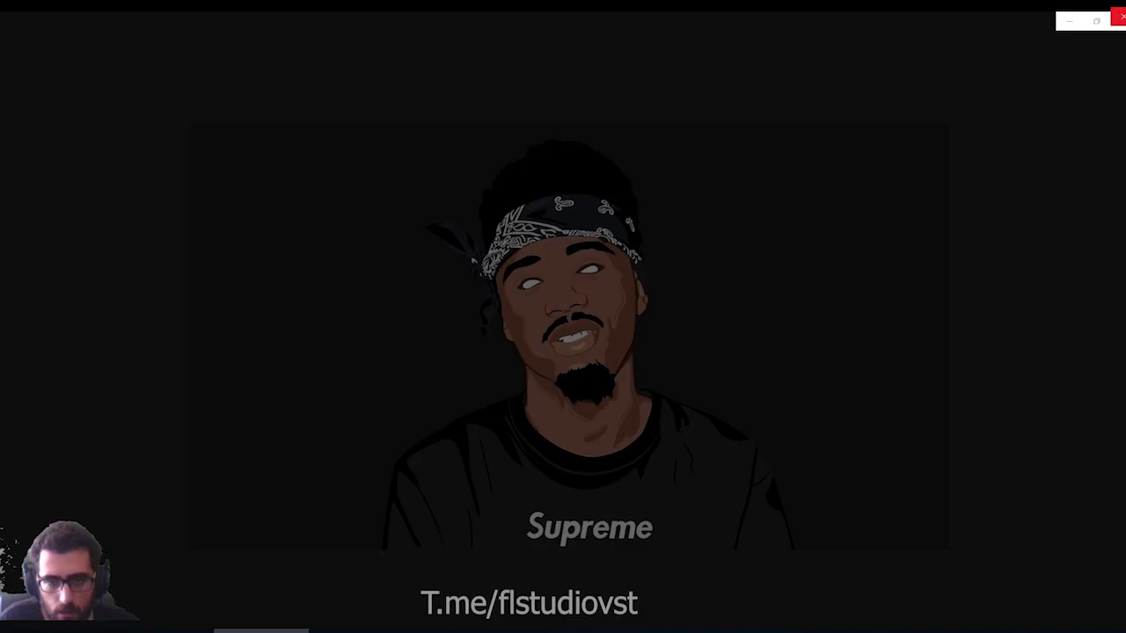
left_click(1111, 15)
Open Local Disk (D:) from This PC and select the exported ybn 1 video.
double_click(22, 29)
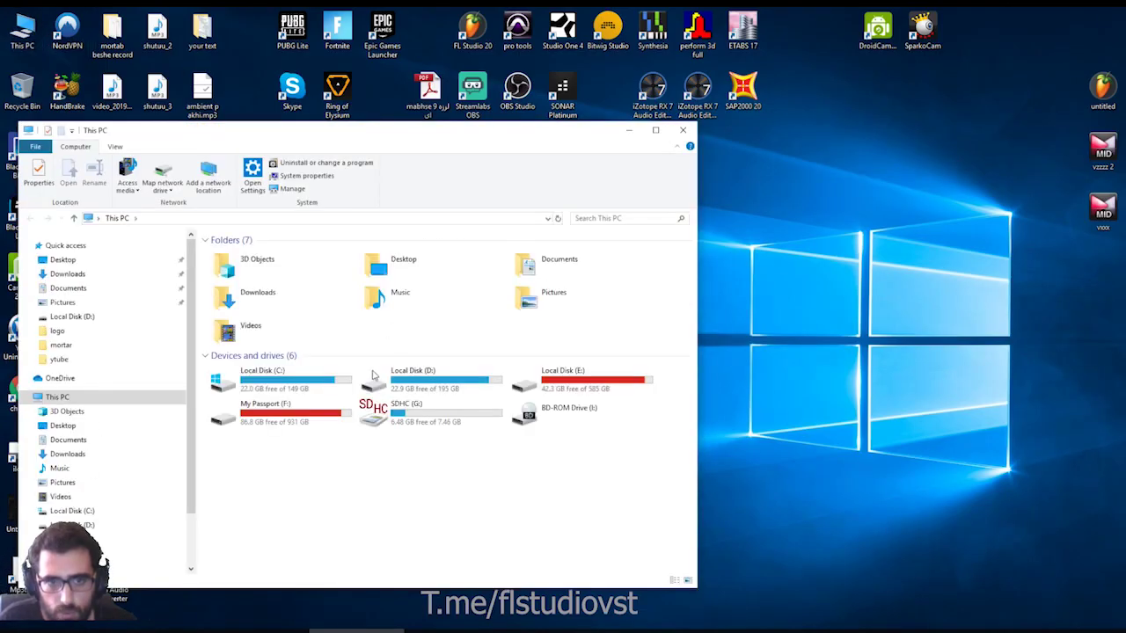
double_click(437, 387)
left_click(264, 440)
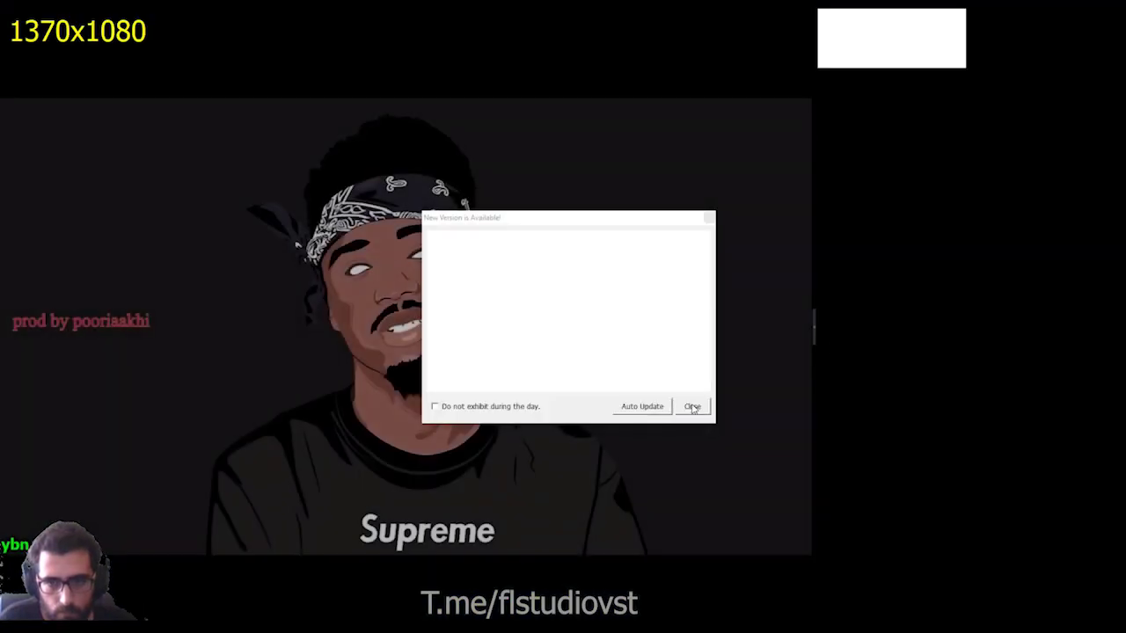
Watch the exported beat video fullscreen in KMPlayer at raised volume, then close the Local Disk (D:) window.
left_click(693, 406)
left_click(814, 325)
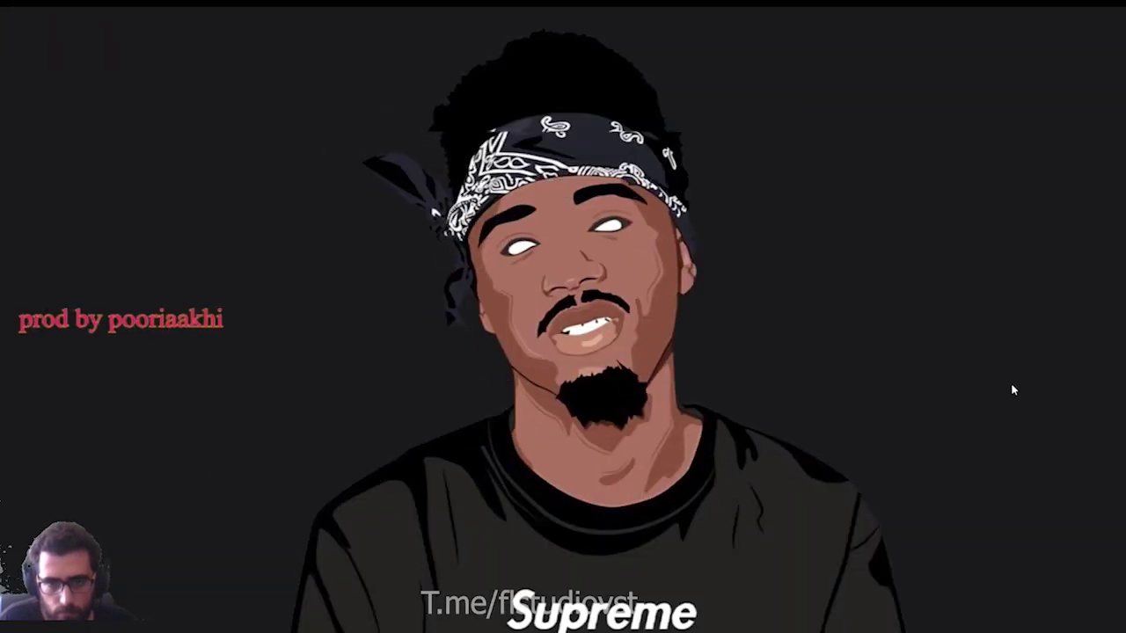
scroll(1012, 389, "up", 3)
scroll(1012, 389, "up", 3)
scroll(1011, 389, "up", 2)
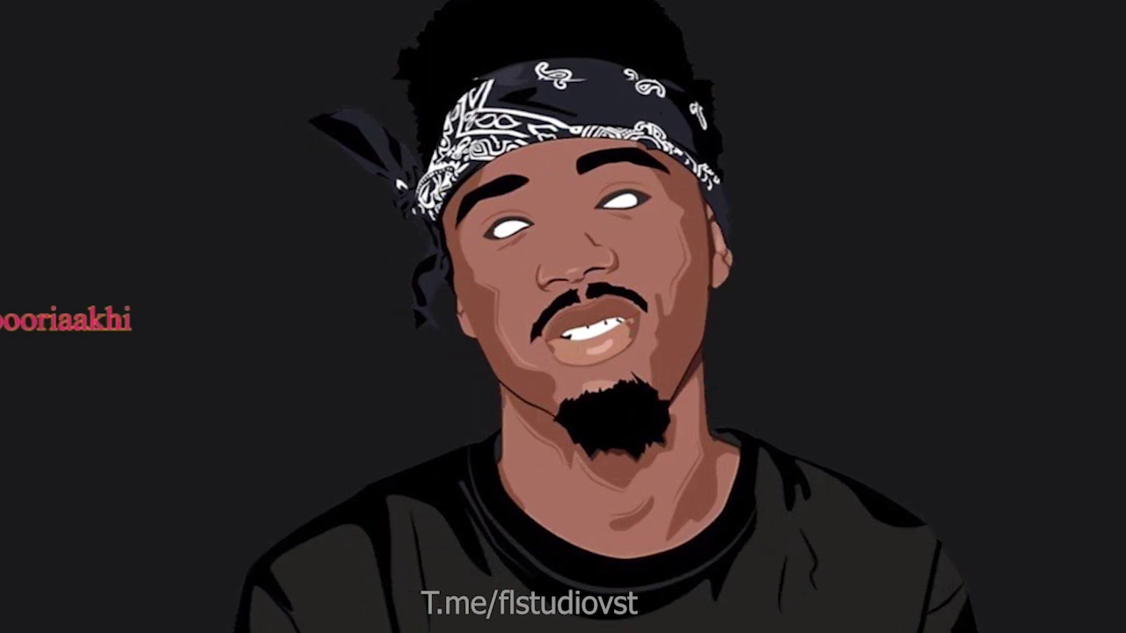
key("Up")
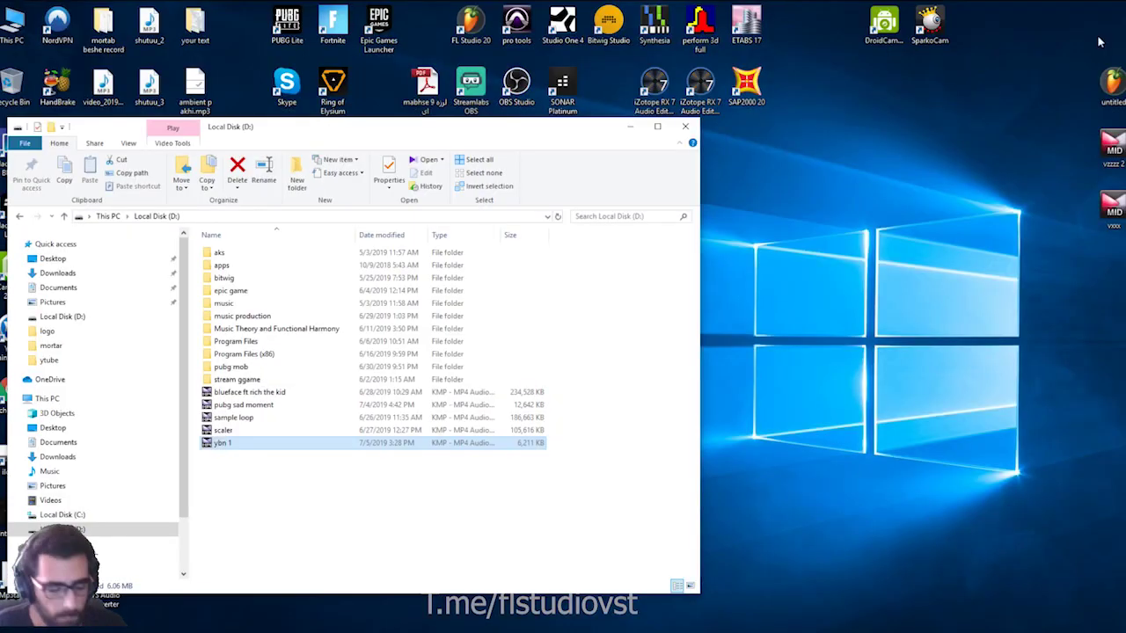
left_click(686, 127)
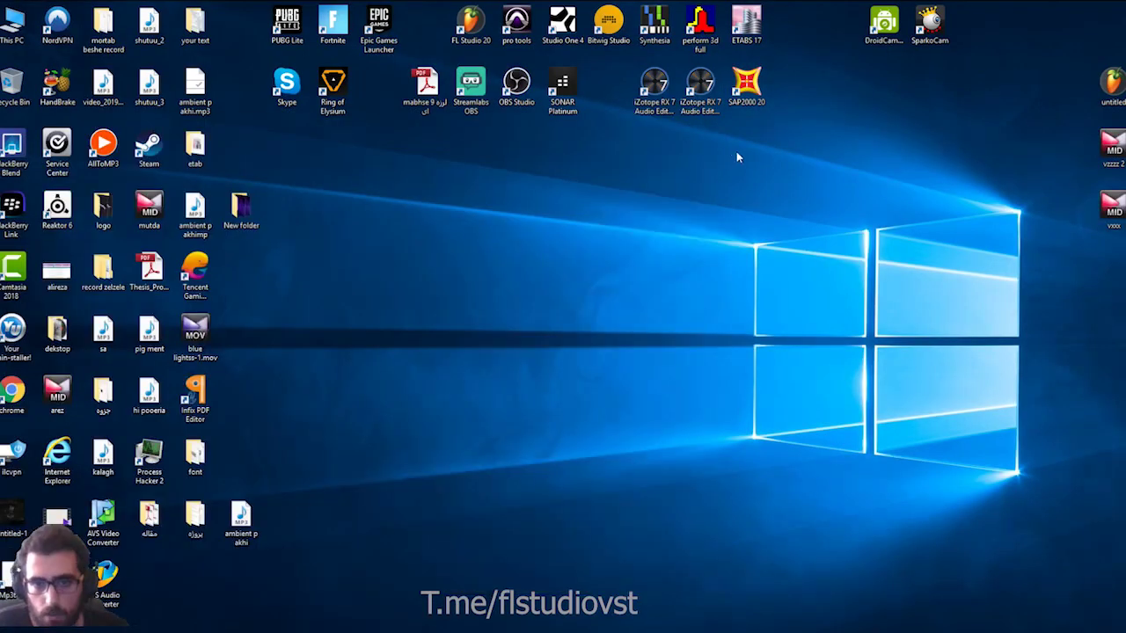